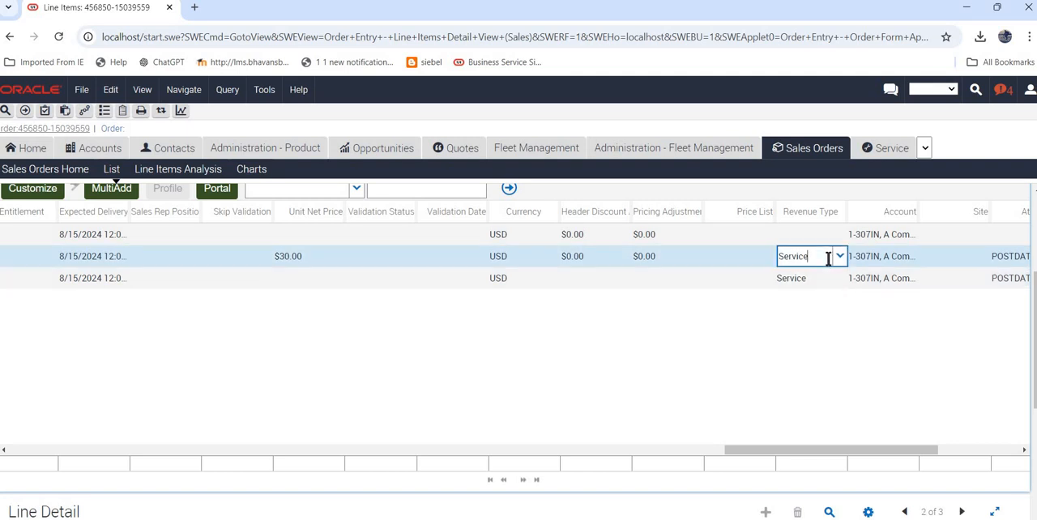
# Review the order's account and line items, checking the Revenue Type options and Account of line item 1.1.
pyautogui.moveTo(873, 450); pyautogui.dragTo(287, 397)
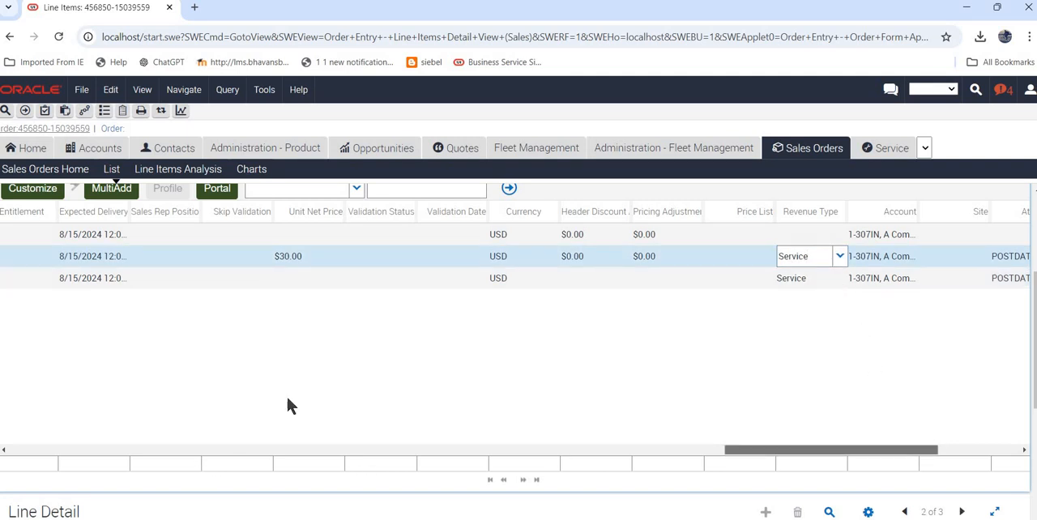
pyautogui.click(503, 235)
pyautogui.scroll(2, 238, 227)
pyautogui.scroll(1, 236, 220)
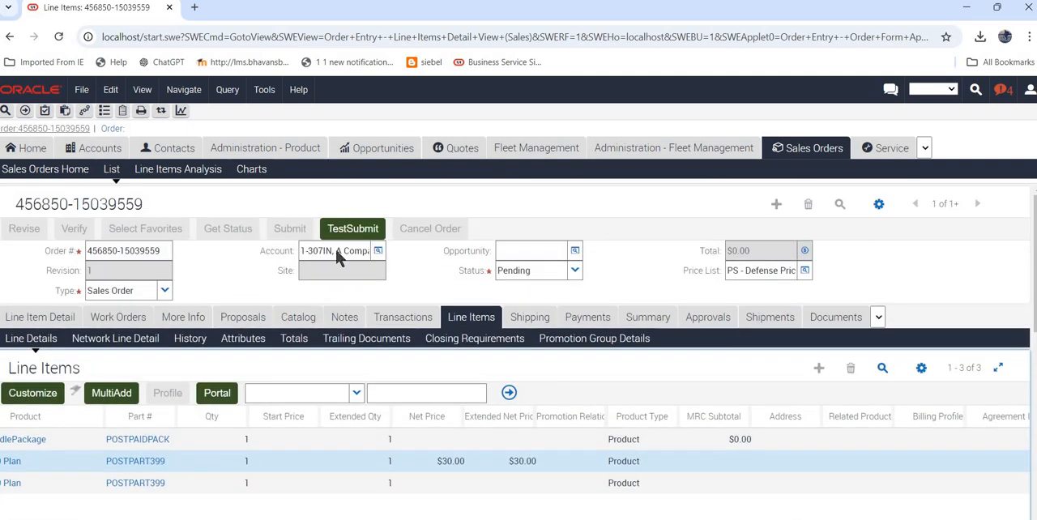
pyautogui.scroll(-4, 334, 246)
pyautogui.moveTo(243, 456); pyautogui.dragTo(442, 456)
pyautogui.hscroll(10, 697, 431)
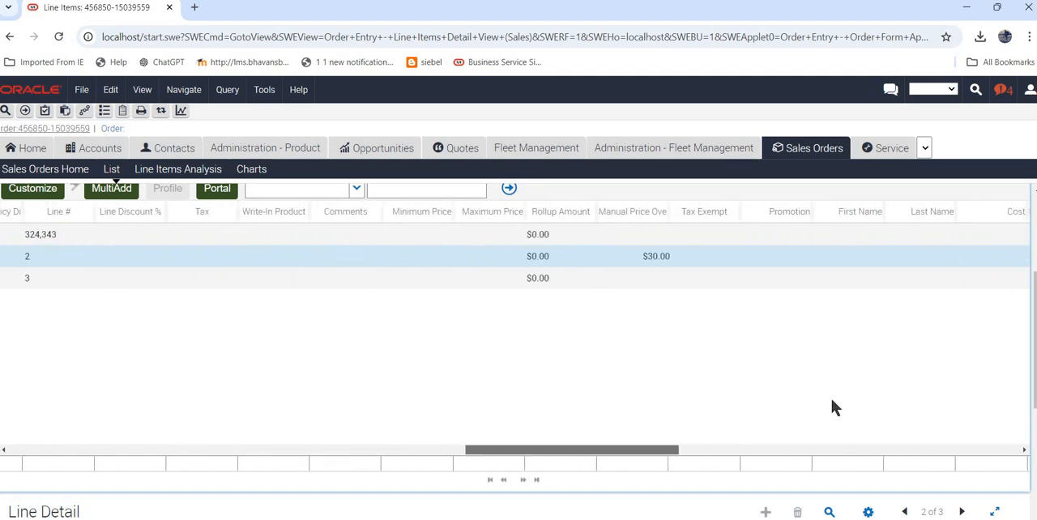
pyautogui.moveTo(916, 395); pyautogui.dragTo(916, 394)
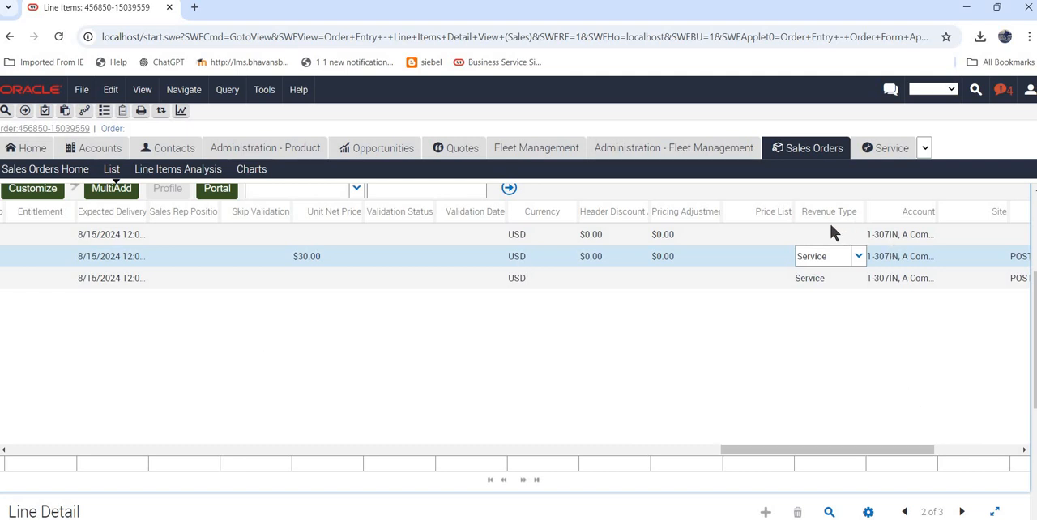
pyautogui.click(859, 260)
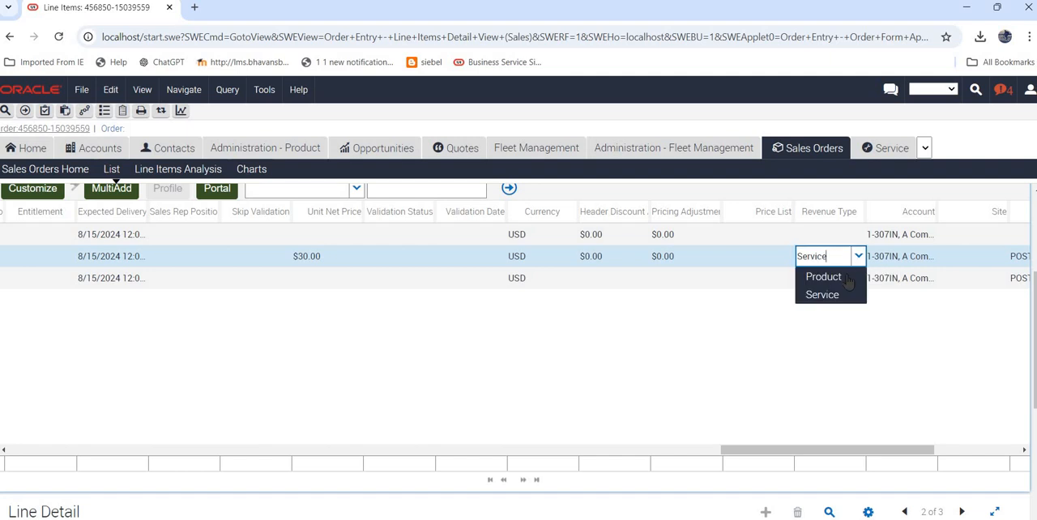
pyautogui.click(905, 256)
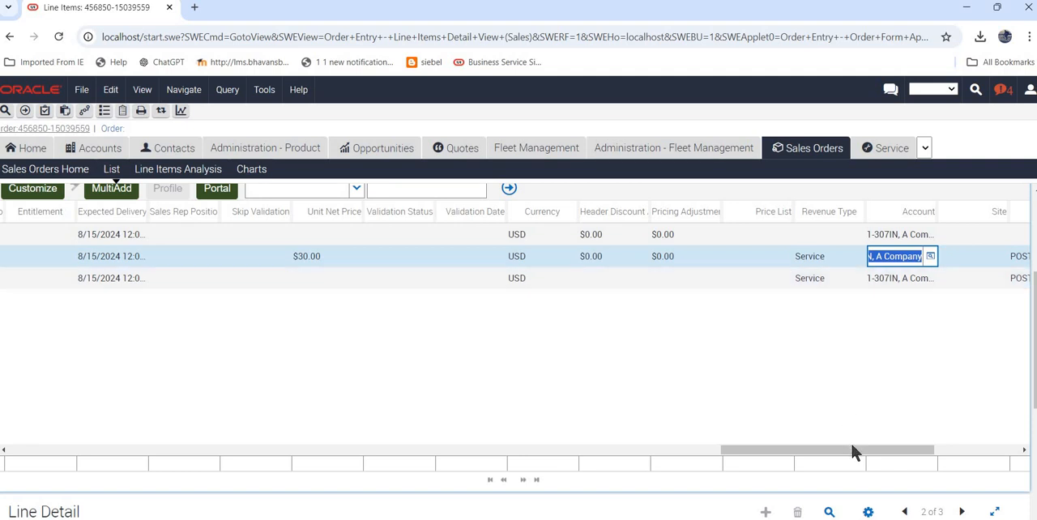
# Open the attributes view for the order's line items and bring up the Line Item Attributes list.
pyautogui.moveTo(850, 450); pyautogui.dragTo(93, 400)
pyautogui.scroll(-3, 324, 305)
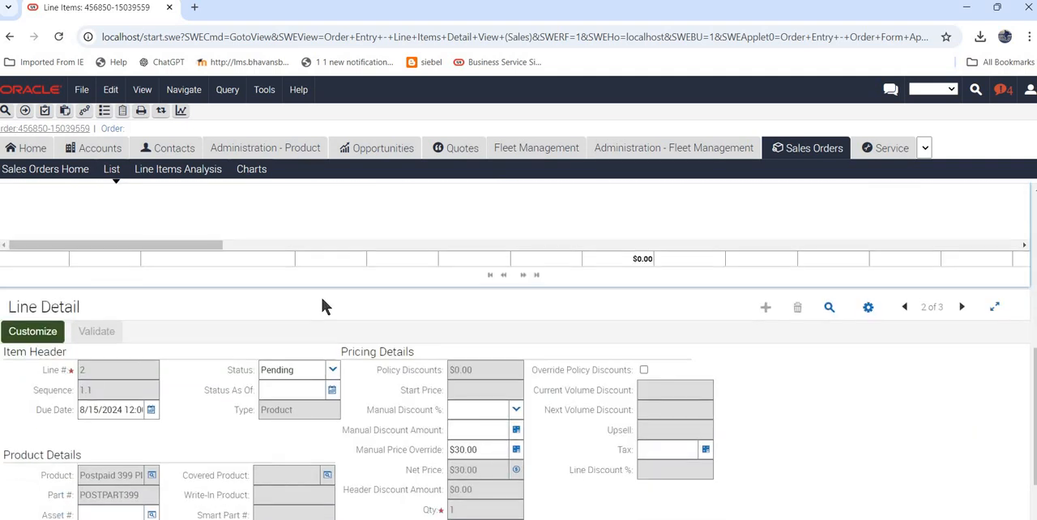
pyautogui.scroll(4, 331, 294)
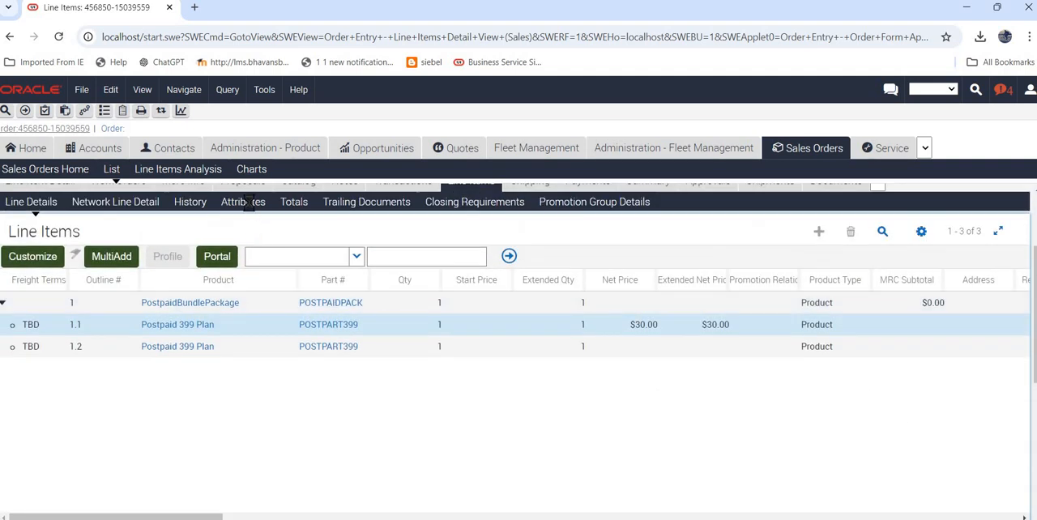
pyautogui.click(244, 201)
pyautogui.scroll(-2, 162, 308)
pyautogui.scroll(-3, 99, 332)
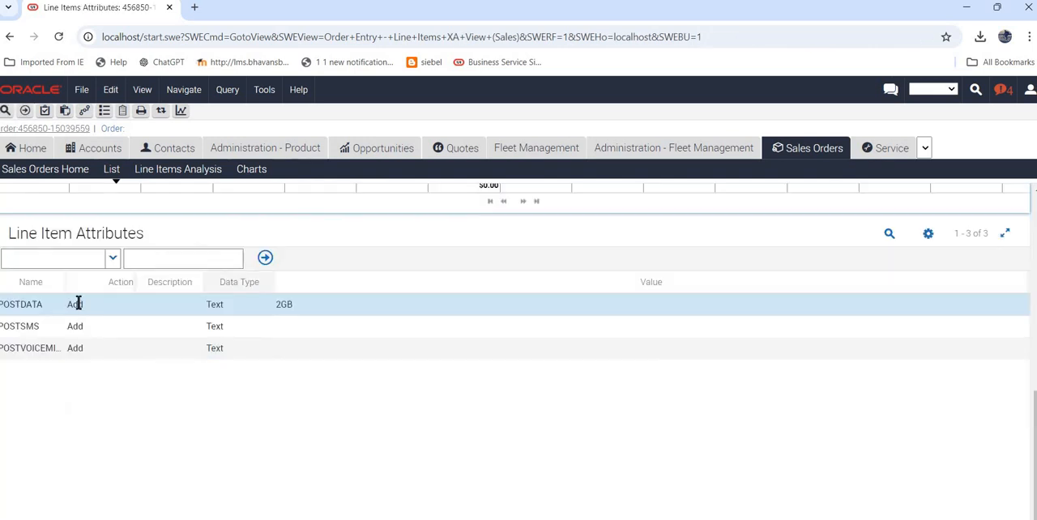
# Examine the POSTDATA and POSTSMS attributes and compare them with the two Postpaid 399 Plan line items.
pyautogui.click(53, 307)
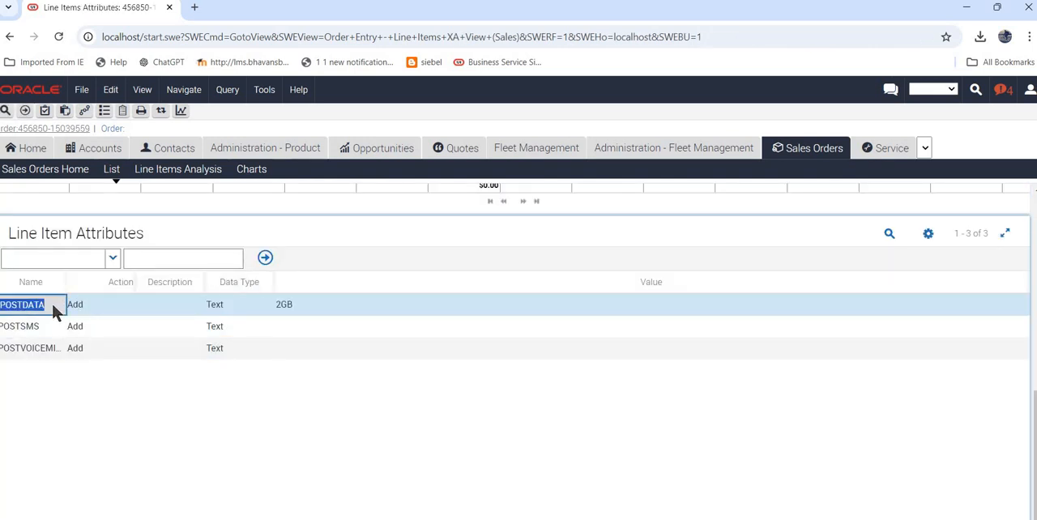
pyautogui.click(55, 324)
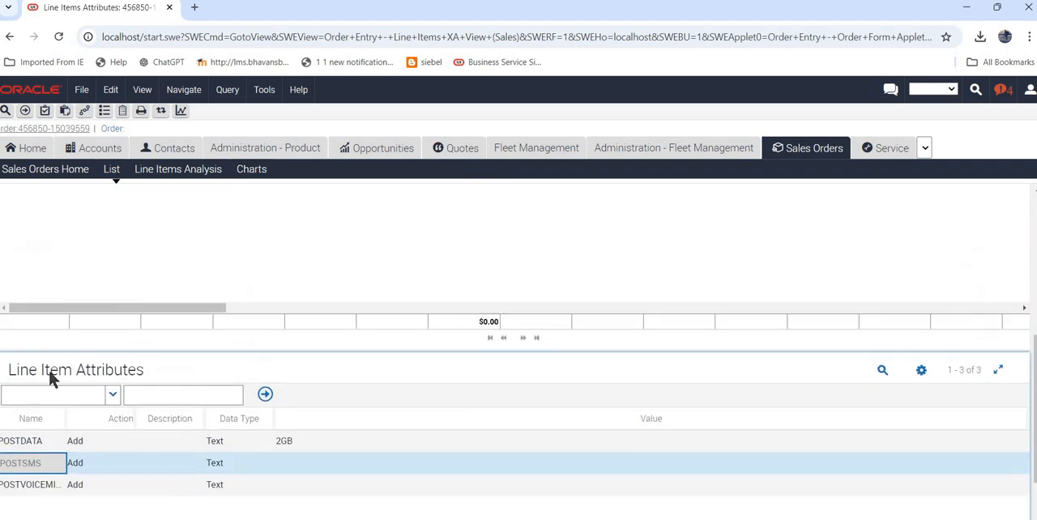
pyautogui.scroll(-1, 50, 372)
pyautogui.click(87, 363)
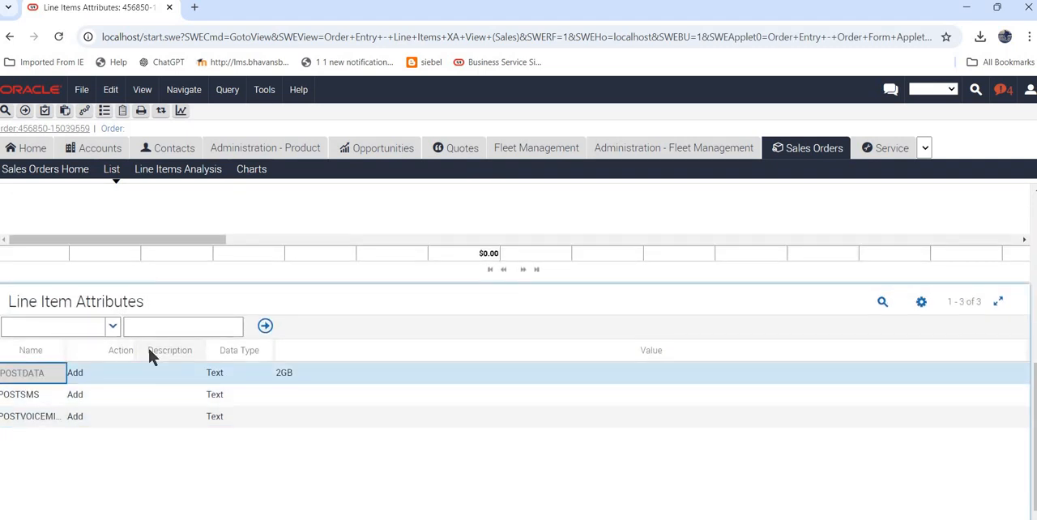
pyautogui.scroll(3, 149, 350)
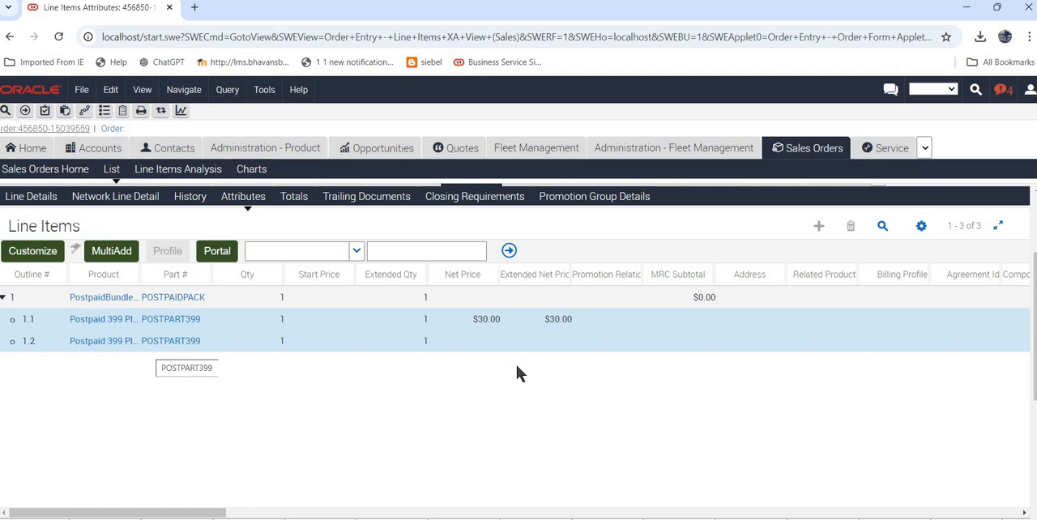
pyautogui.scroll(-2, 517, 373)
pyautogui.scroll(1, 518, 373)
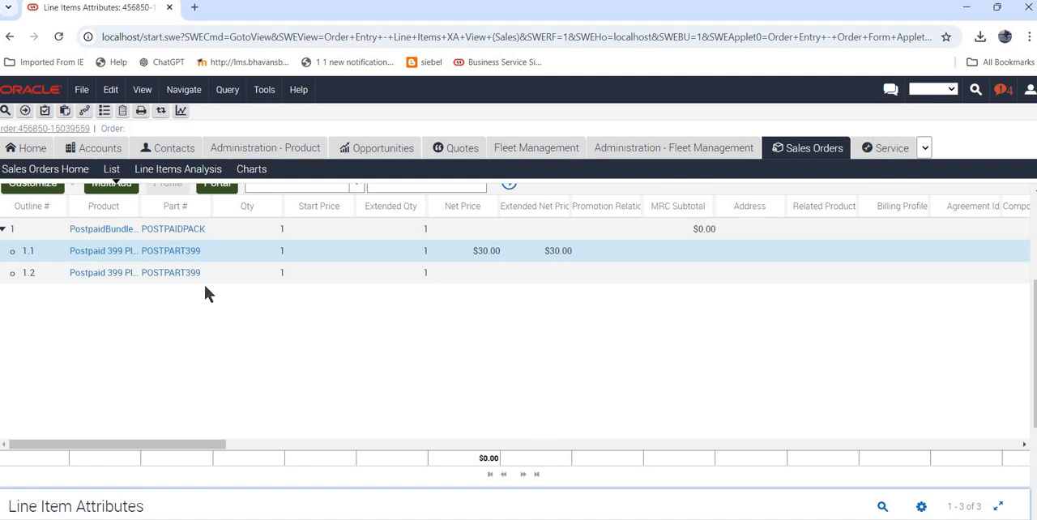
# Switch to Notepad++ and review the noted order number and row ID.
pyautogui.hotkey('alt', 'Tab')
pyautogui.click(168, 98)
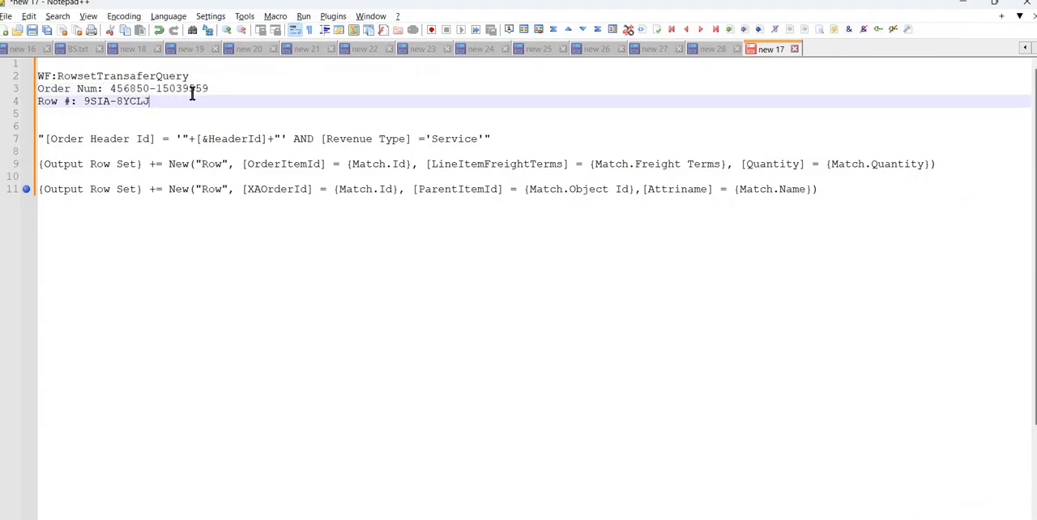
pyautogui.moveTo(226, 86); pyautogui.dragTo(42, 87)
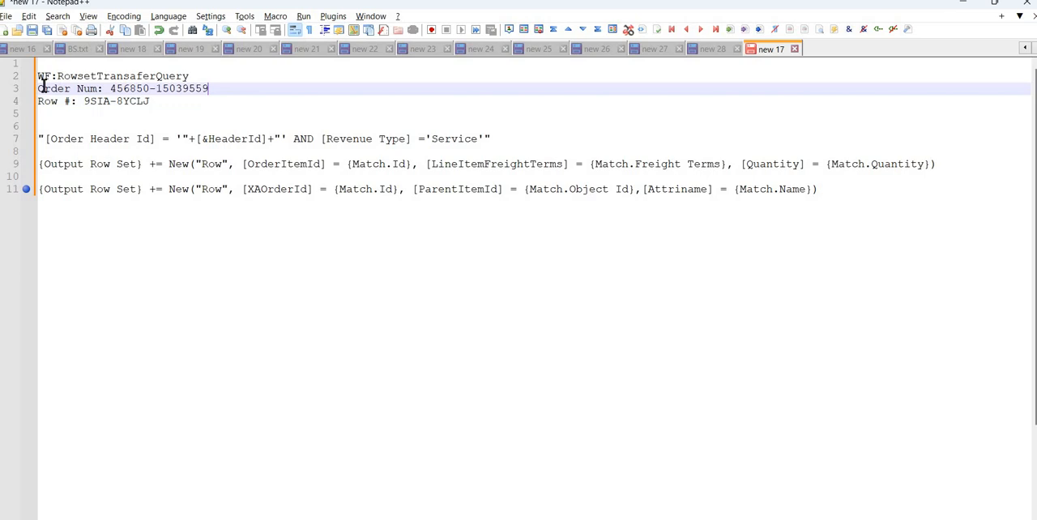
pyautogui.click(168, 109)
pyautogui.moveTo(179, 102); pyautogui.dragTo(28, 102)
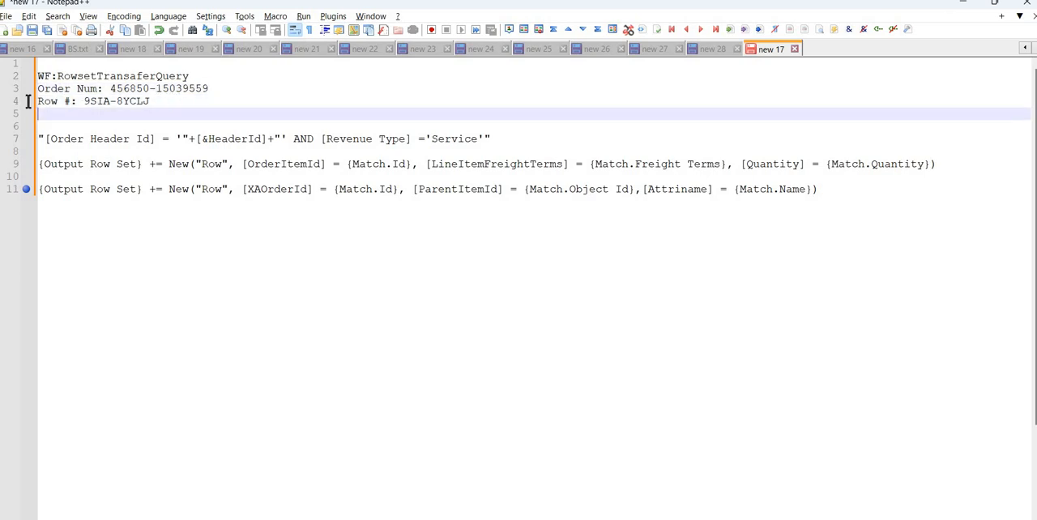
pyautogui.click(168, 108)
# Append "- HeaderId" to the Row # line, copying the HeaderId name from the search expression.
pyautogui.click(166, 100)
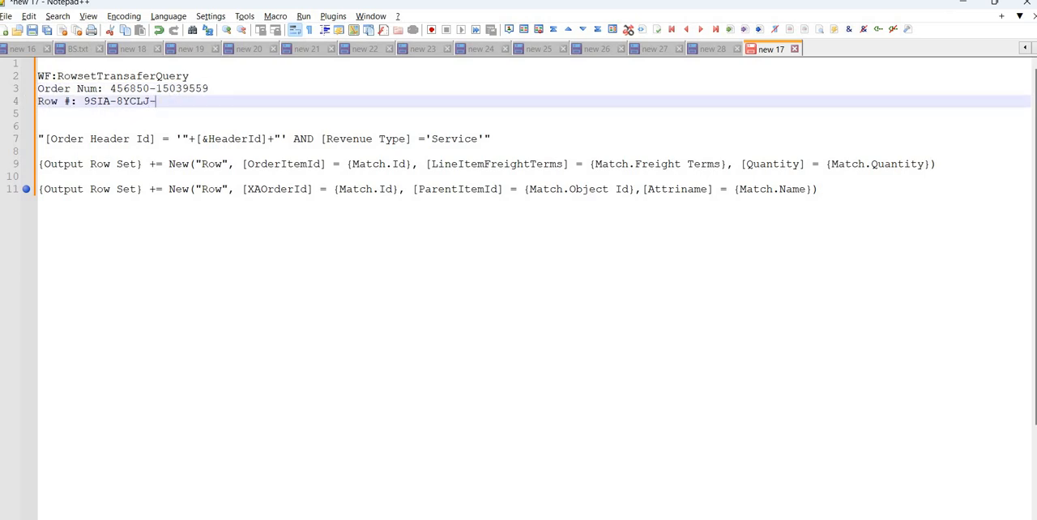
pyautogui.doubleClick(219, 139)
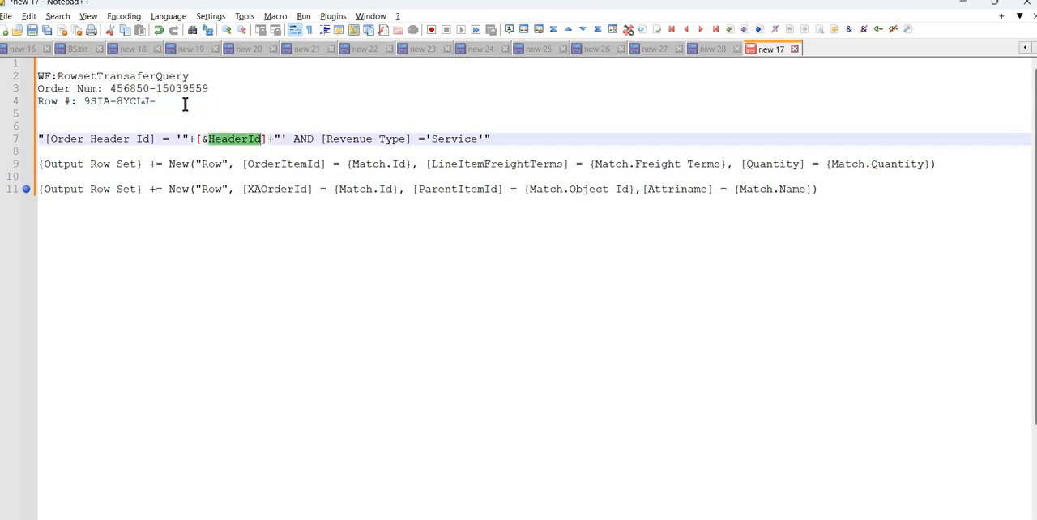
pyautogui.hotkey('ctrl', 'c')
pyautogui.click(185, 102)
pyautogui.hotkey('ctrl', 'v')
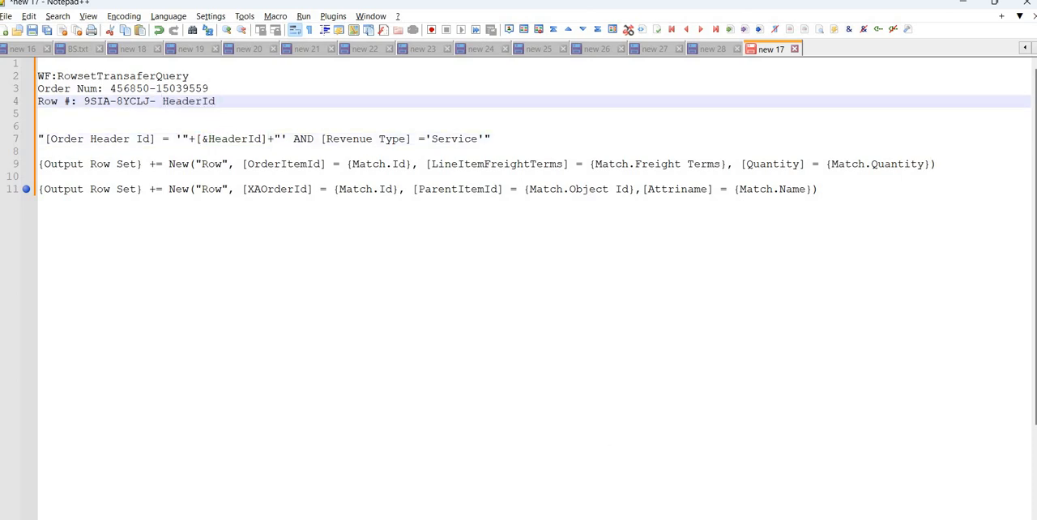
# Switch to Siebel Tools and review the workflow's process properties and the Query Transform step's business service name and method.
pyautogui.moveTo(651, 502)
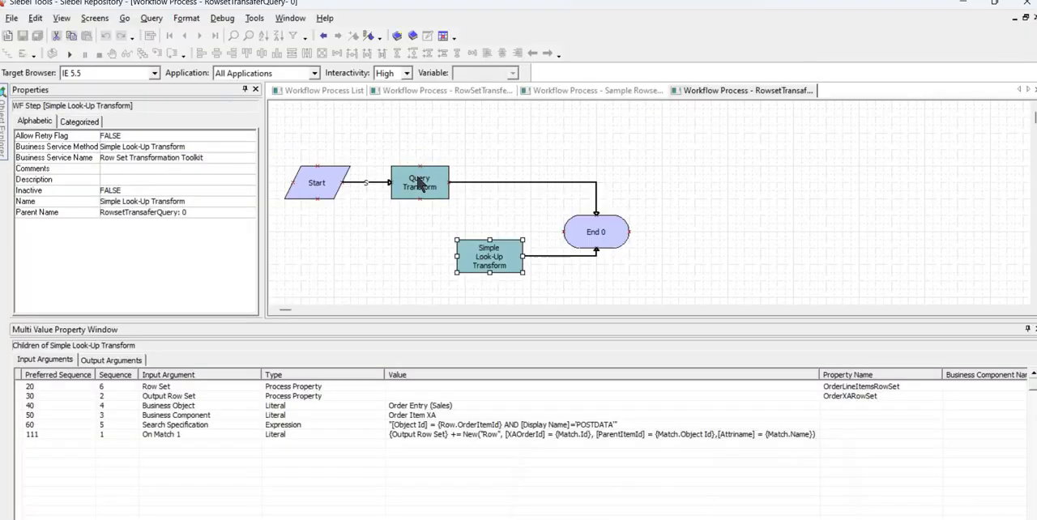
pyautogui.click(423, 180)
pyautogui.click(332, 152)
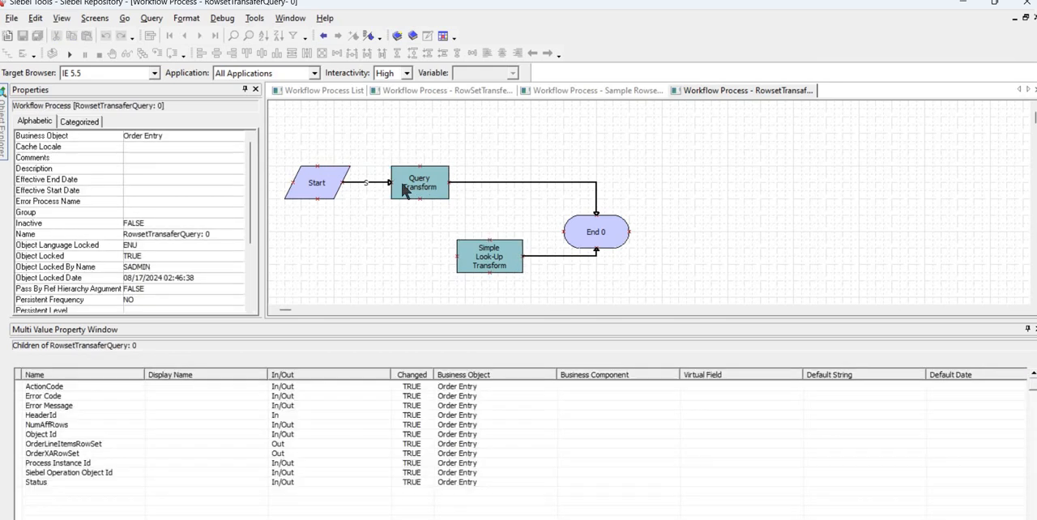
pyautogui.click(420, 183)
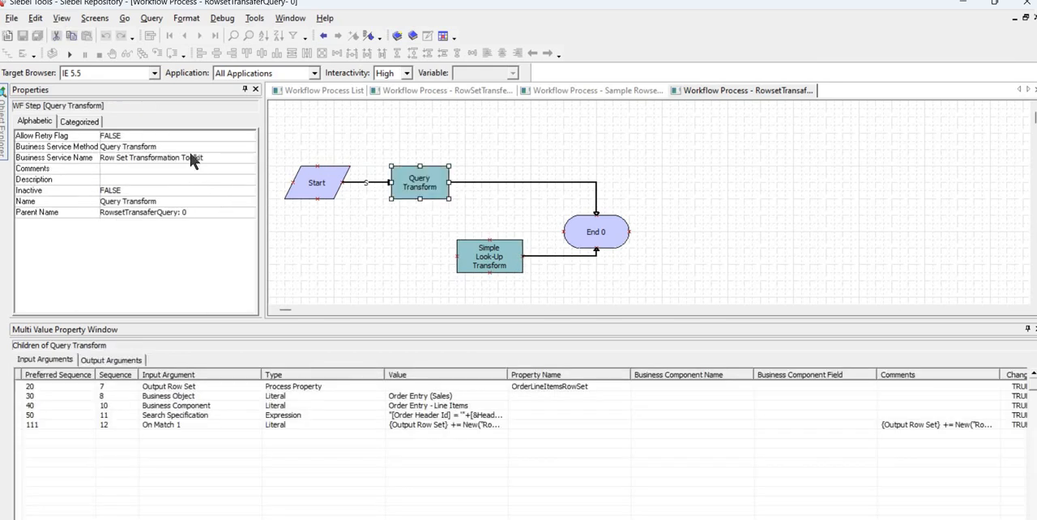
pyautogui.click(202, 158)
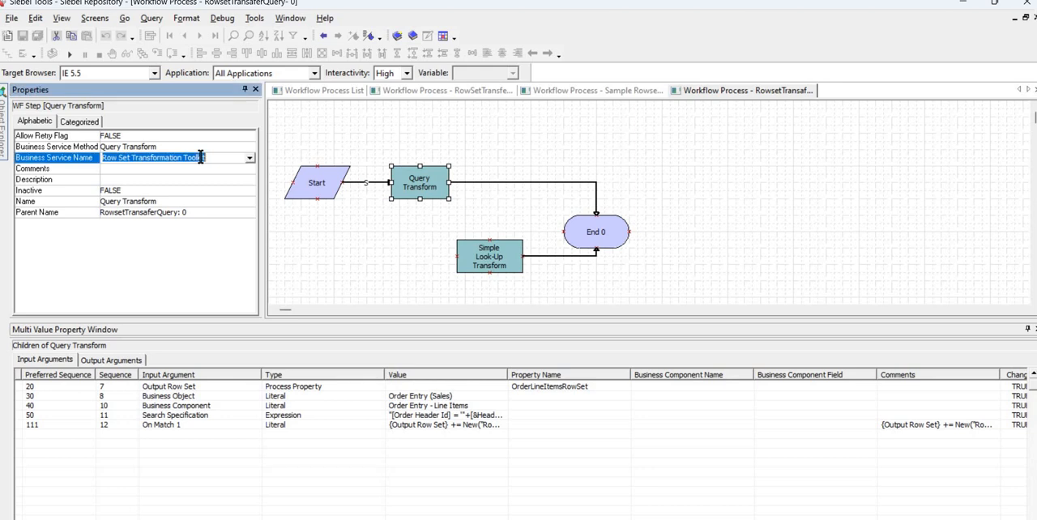
pyautogui.click(203, 146)
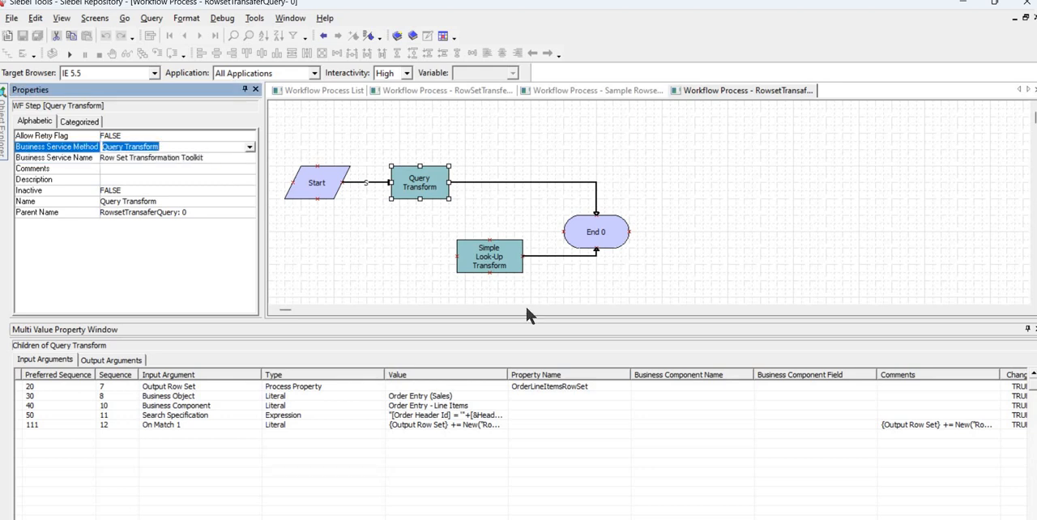
# Widen the Value column slightly and review the Business Object, Business Component and Search Specification input arguments of Query Transform.
pyautogui.moveTo(553, 373); pyautogui.dragTo(559, 374)
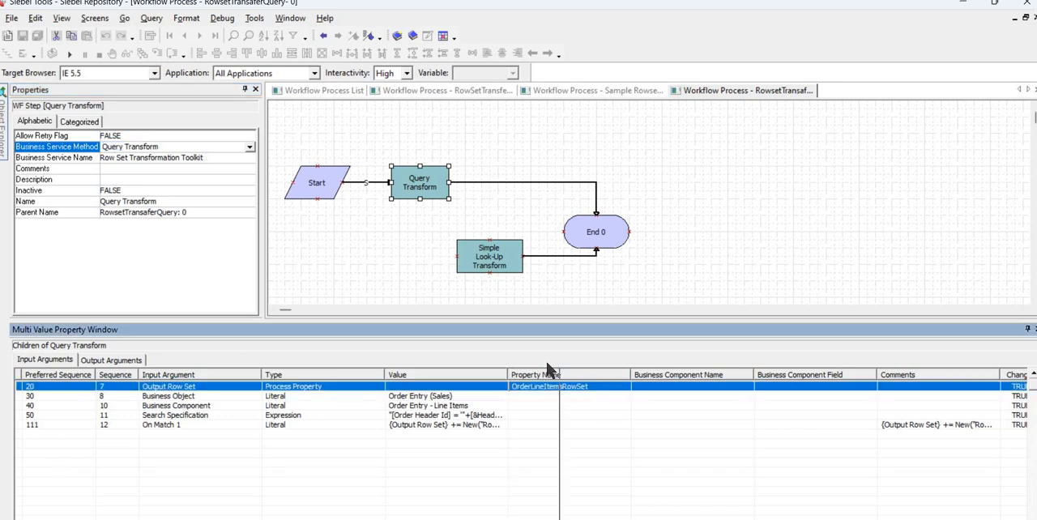
pyautogui.click(211, 395)
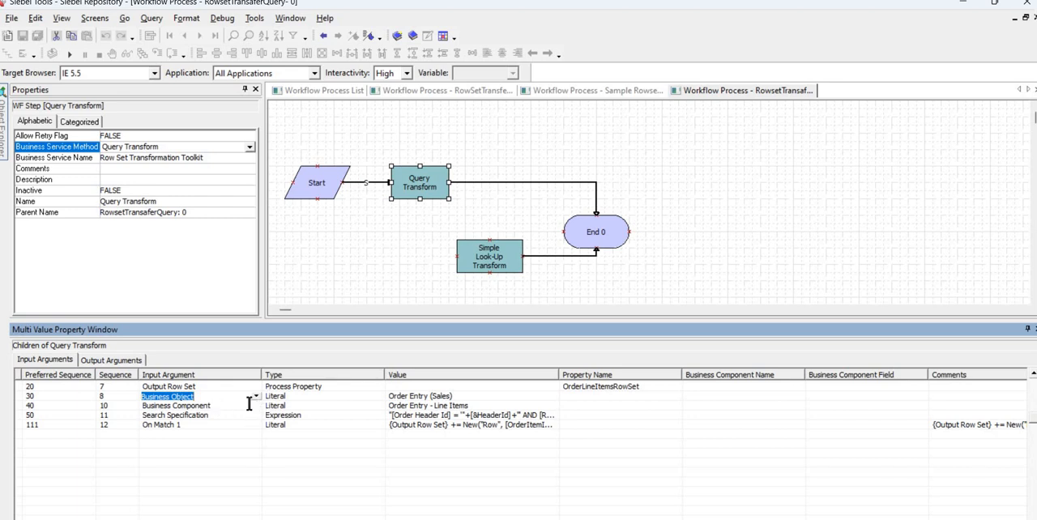
pyautogui.click(247, 405)
pyautogui.click(245, 415)
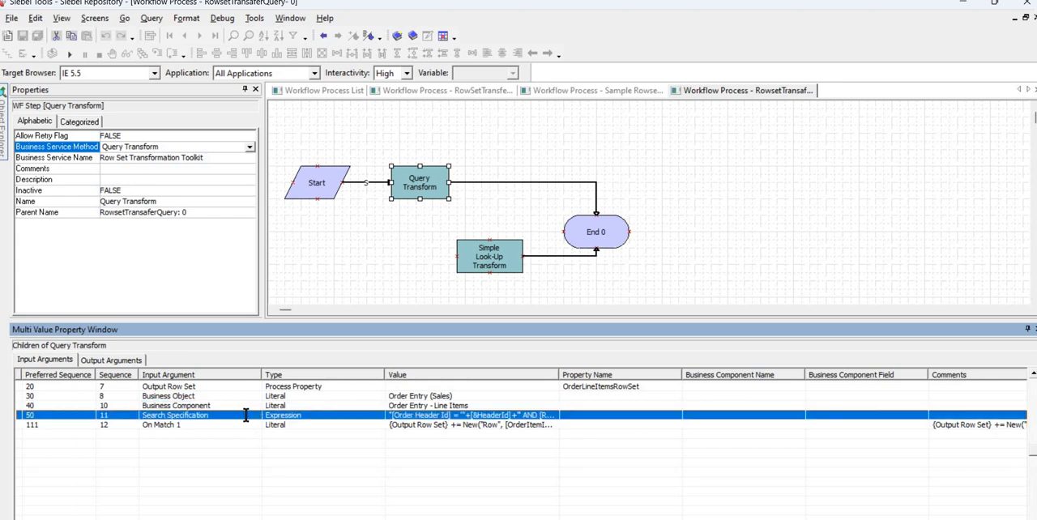
# Widen the Value column further and examine the header ID and Revenue Type conditions in the Search Specification expression.
pyautogui.moveTo(724, 375); pyautogui.dragTo(727, 375)
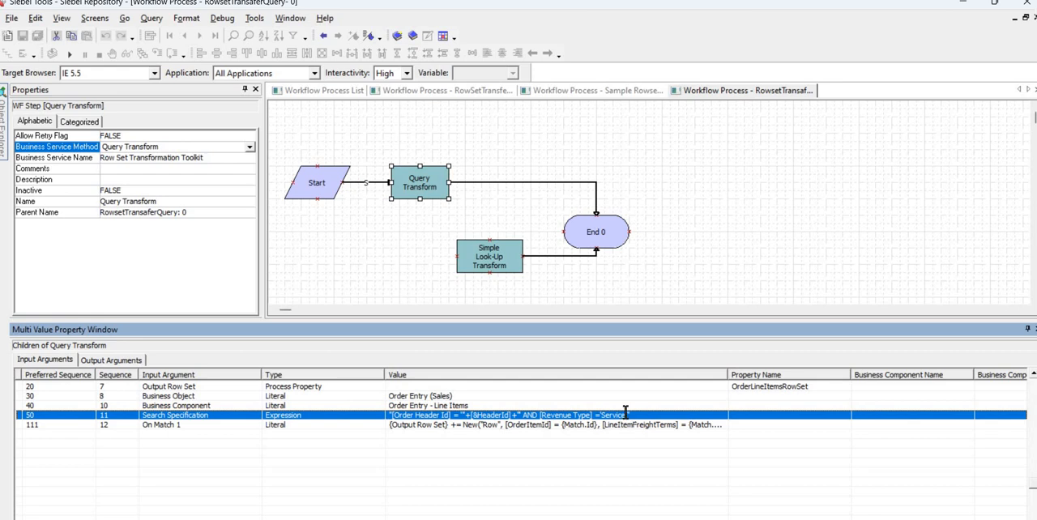
pyautogui.click(626, 415)
pyautogui.click(458, 415)
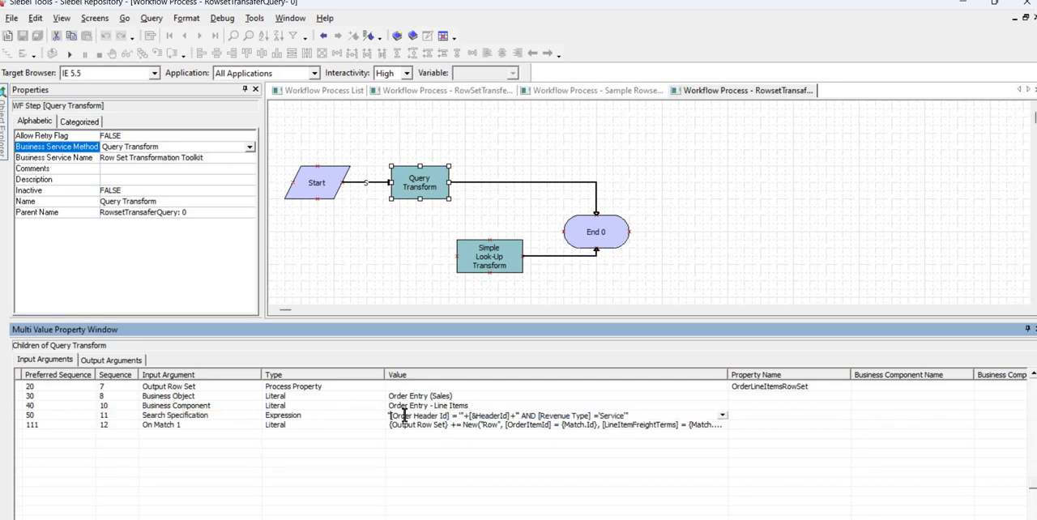
pyautogui.moveTo(390, 415); pyautogui.dragTo(510, 411)
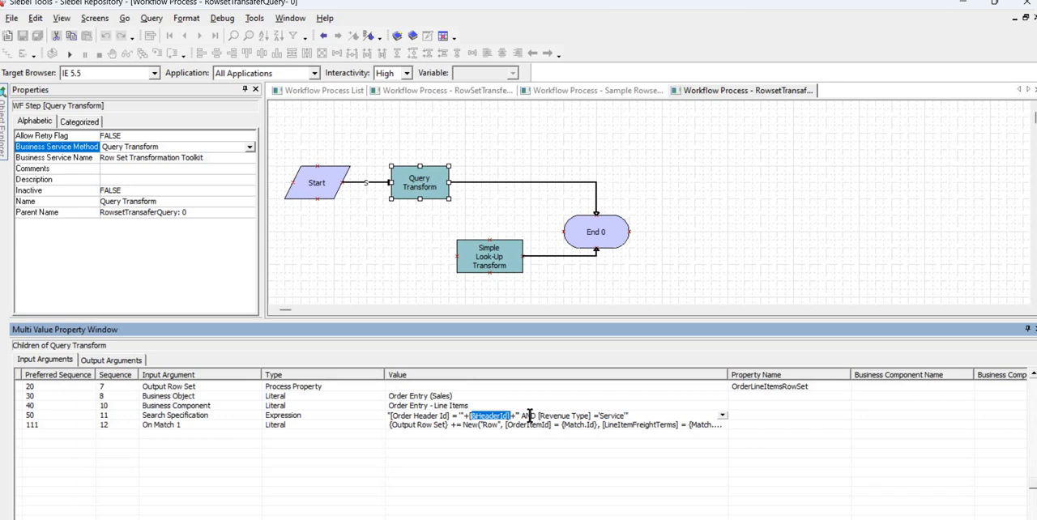
pyautogui.click(540, 416)
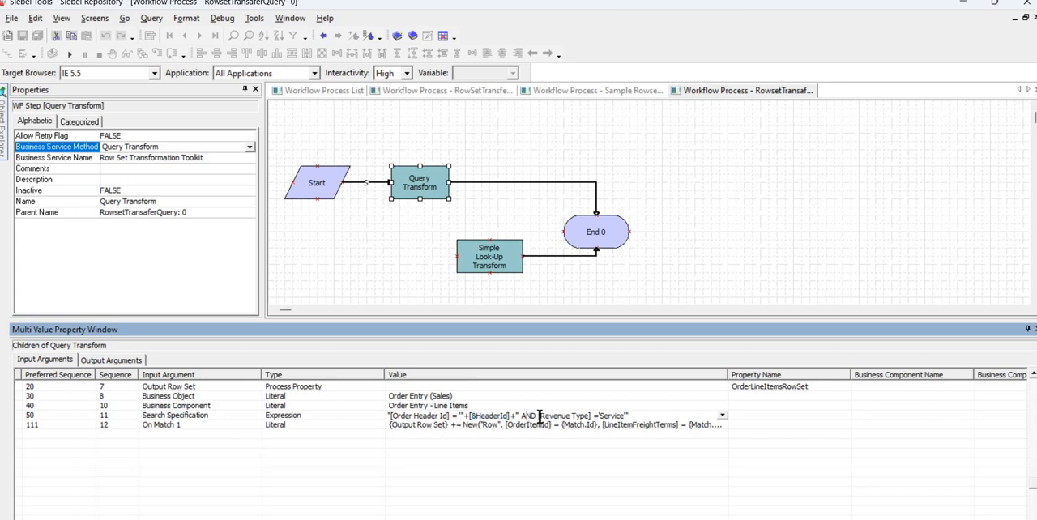
pyautogui.moveTo(535, 416); pyautogui.dragTo(598, 415)
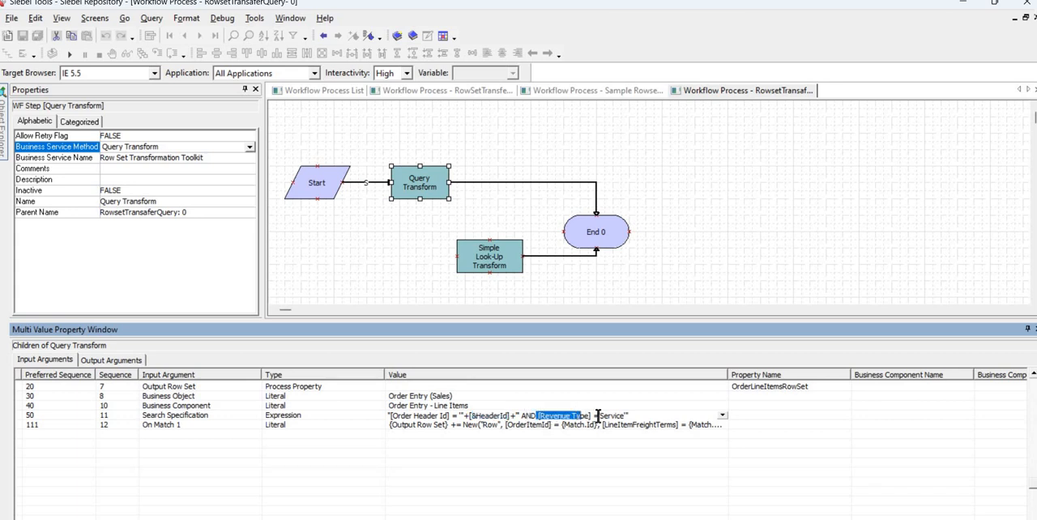
pyautogui.doubleClick(650, 416)
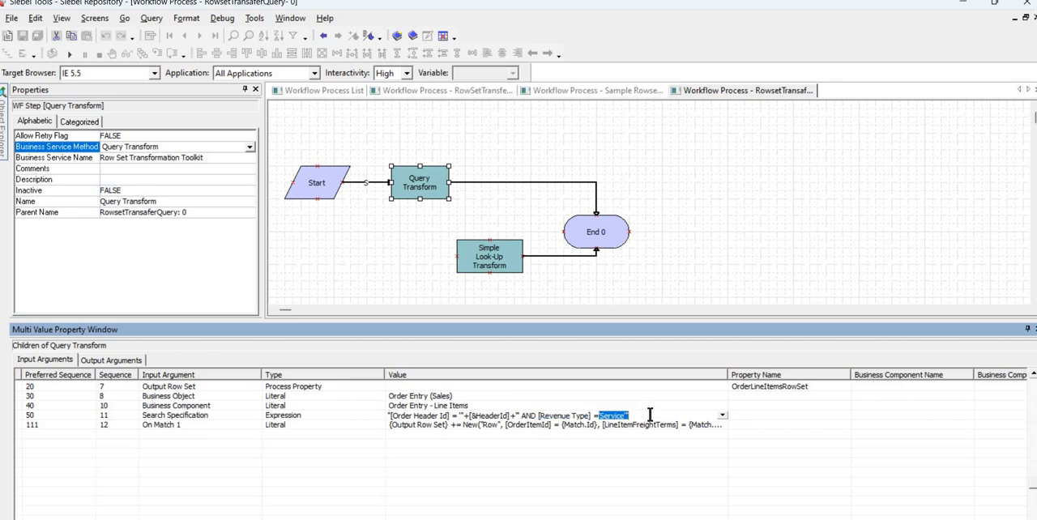
pyautogui.click(651, 416)
pyautogui.hotkey('ctrl', 'shift', 'Left')
pyautogui.hotkey('ctrl', 'shift', 'Left')
pyautogui.hotkey('ctrl', 'shift', 'Left')
pyautogui.hotkey('ctrl', 'shift', 'Left')
pyautogui.hotkey('ctrl', 'shift', 'Left')
pyautogui.hotkey('ctrl', 'shift', 'Left')
pyautogui.hotkey('ctrl', 'shift', 'Left')
pyautogui.hotkey('ctrl', 'shift', 'Left')
pyautogui.hotkey('ctrl', 'shift', 'Left')
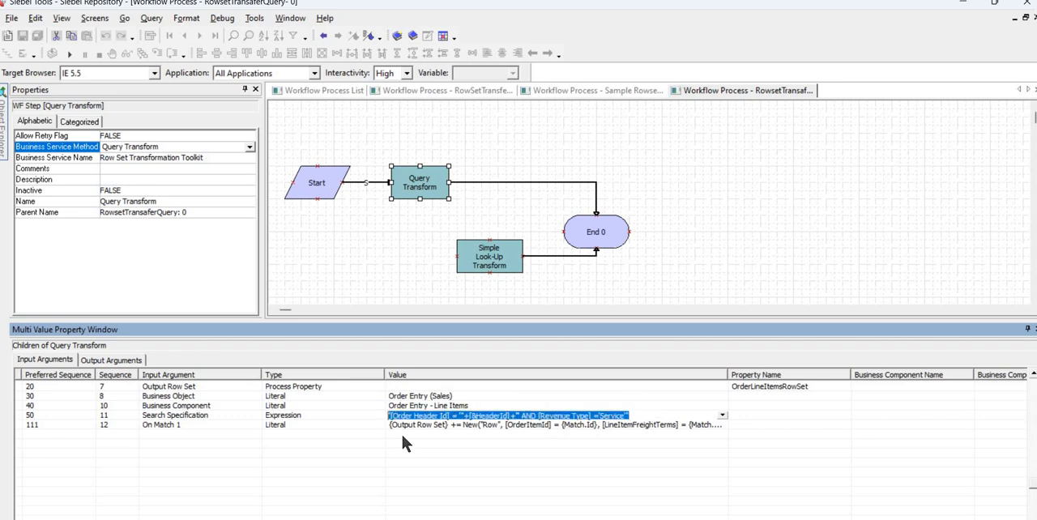
# Open the On Match 1 expression of Query Transform and examine its Output Row Set append part.
pyautogui.click(241, 426)
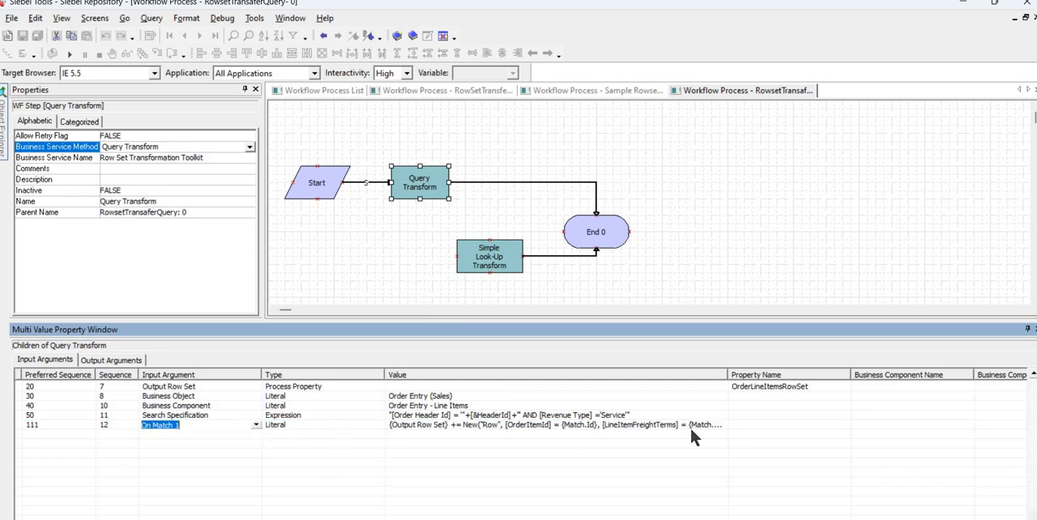
pyautogui.click(722, 425)
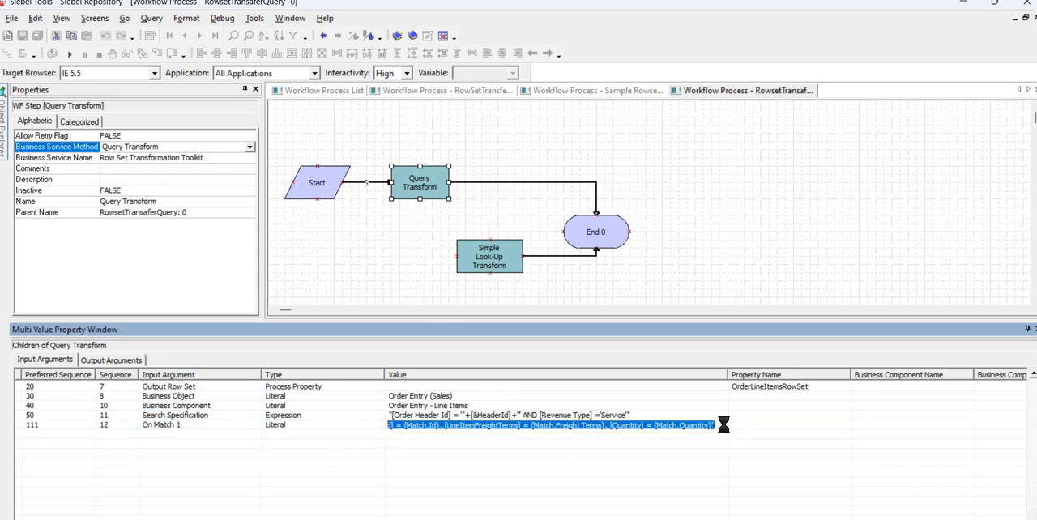
pyautogui.click(722, 424)
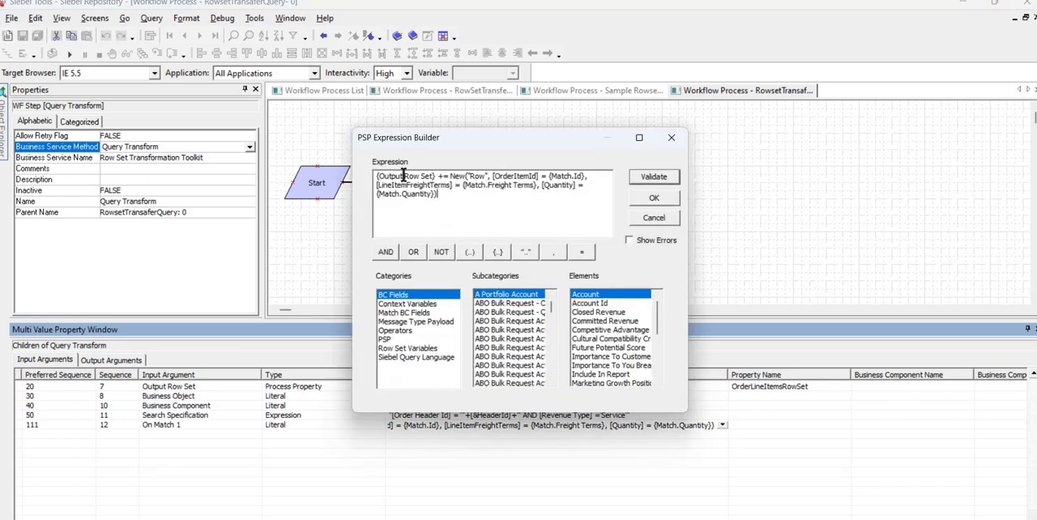
pyautogui.moveTo(445, 175); pyautogui.dragTo(375, 176)
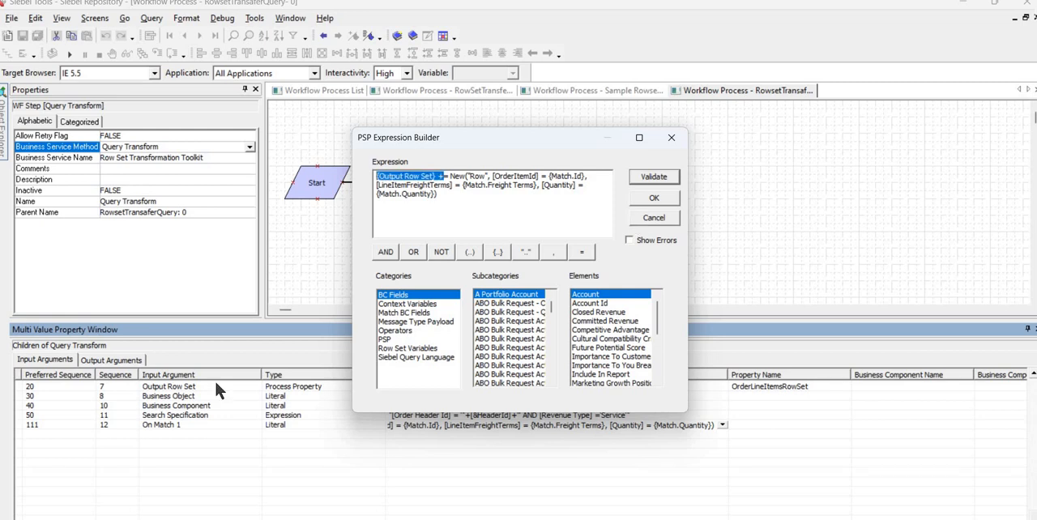
pyautogui.press('Escape')
# Pick Output Row Set from the business service method arguments for the first input argument of Query Transform.
pyautogui.click(248, 388)
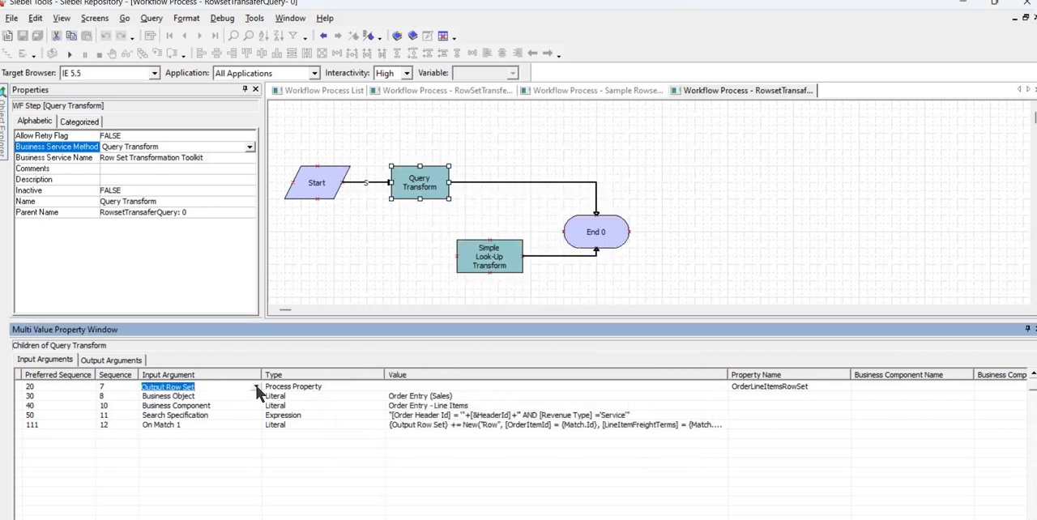
pyautogui.click(257, 387)
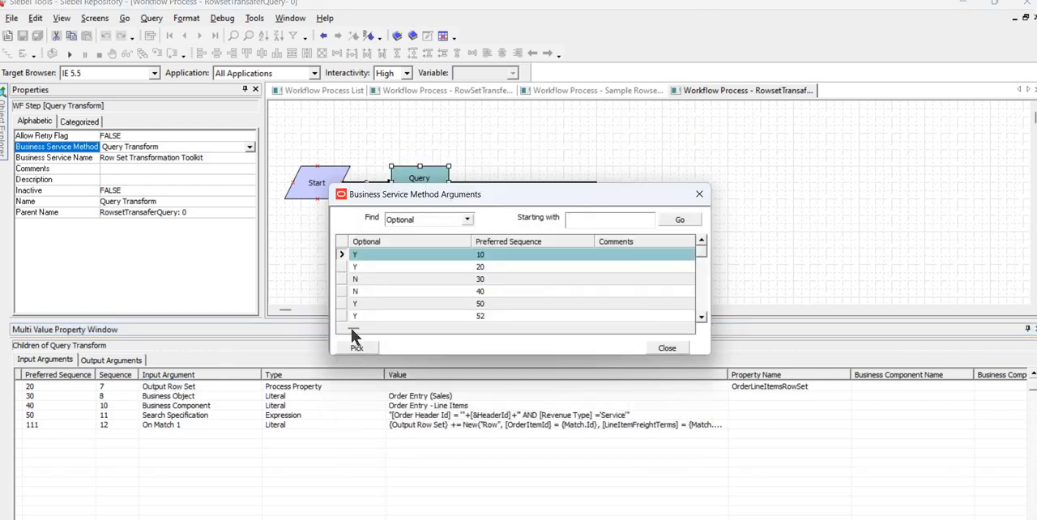
pyautogui.hscroll(5, 545, 300)
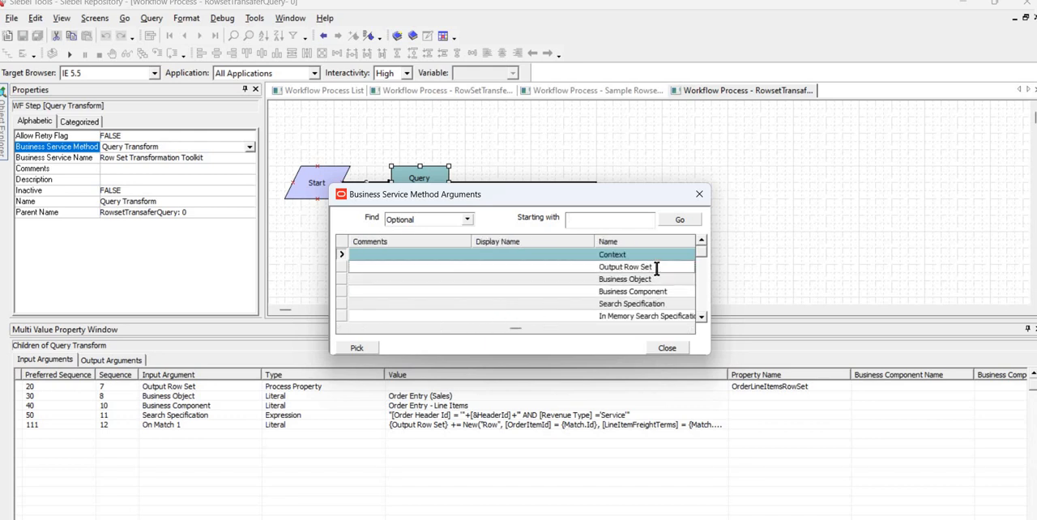
pyautogui.click(646, 268)
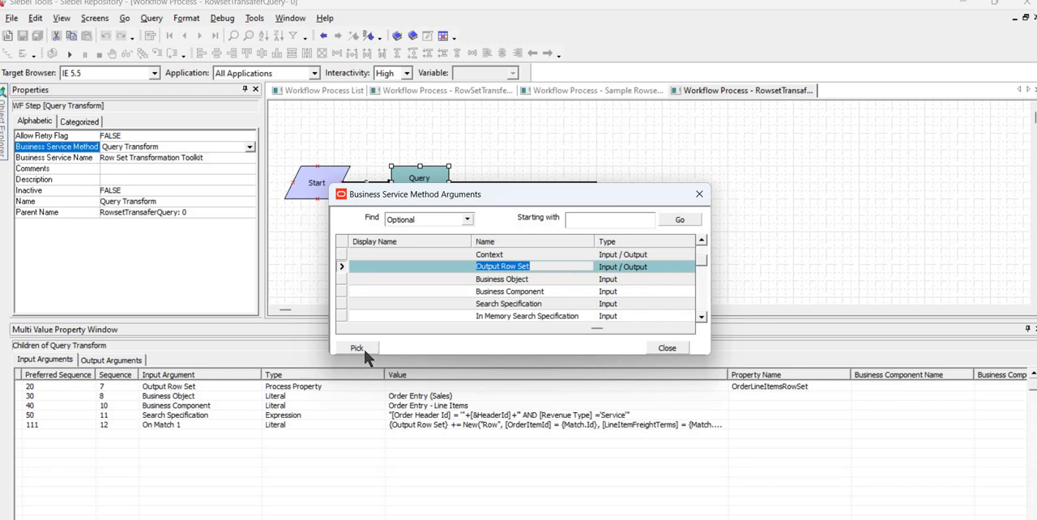
pyautogui.click(362, 348)
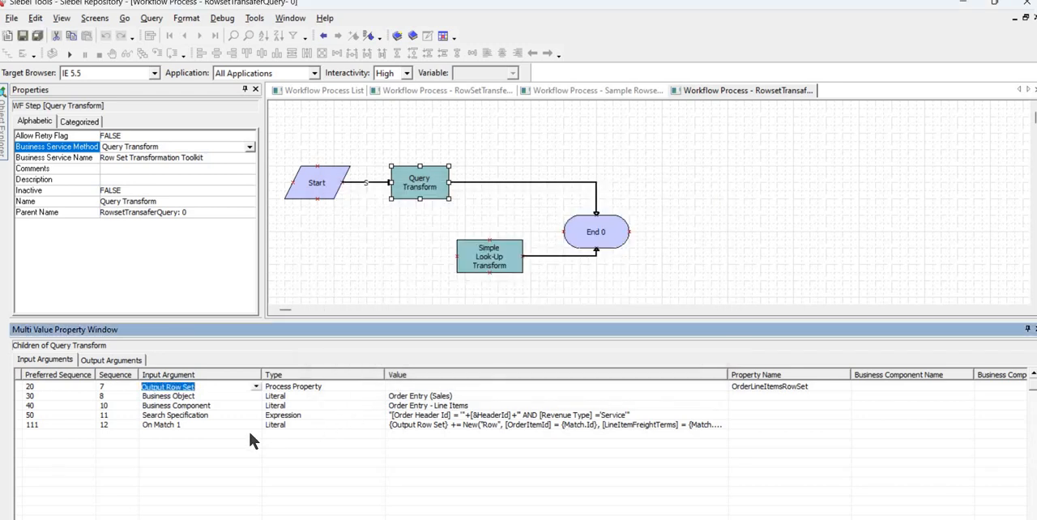
# Reopen the On Match 1 expression and examine the new row's mapping of OrderItemId to Match.Id.
pyautogui.click(423, 424)
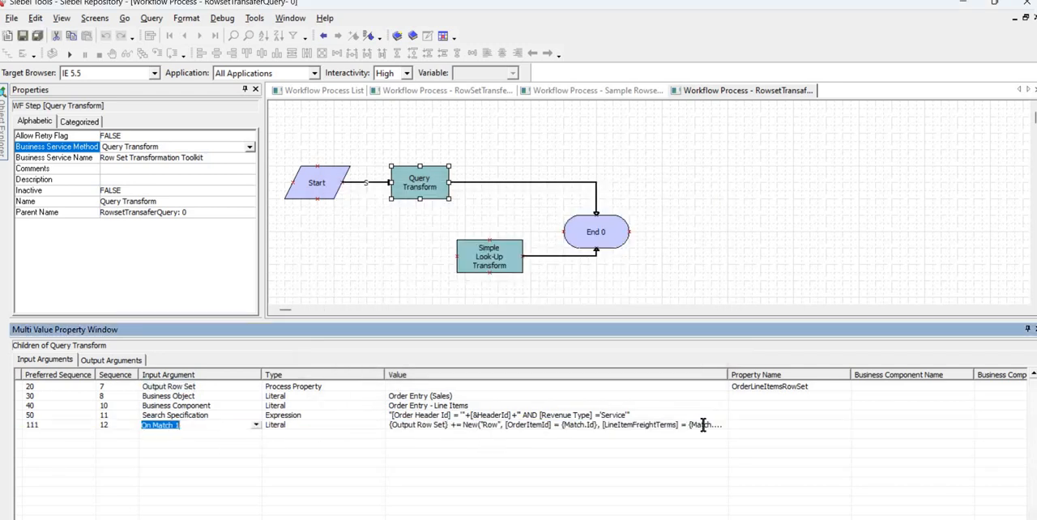
pyautogui.click(723, 425)
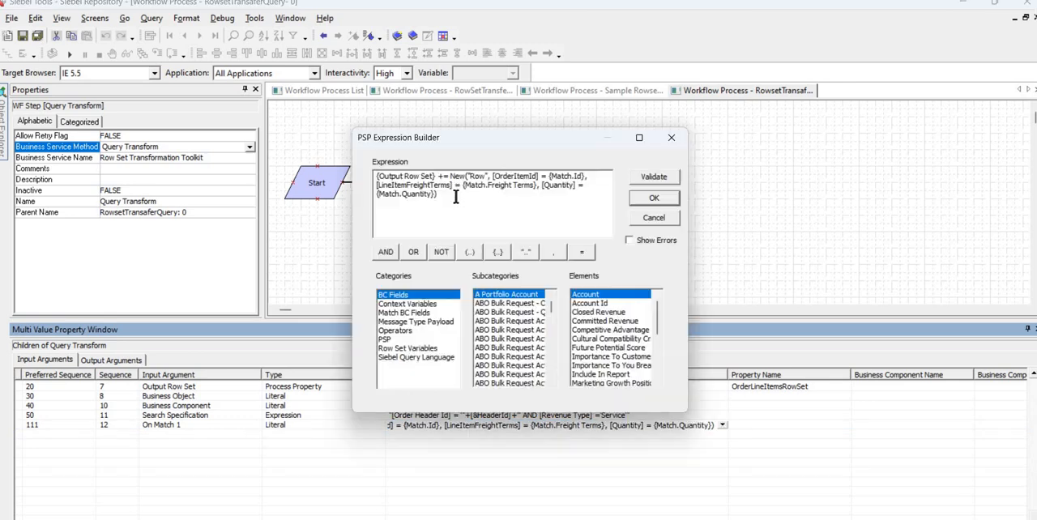
pyautogui.moveTo(450, 180); pyautogui.dragTo(541, 175)
pyautogui.click(494, 175)
pyautogui.click(490, 175)
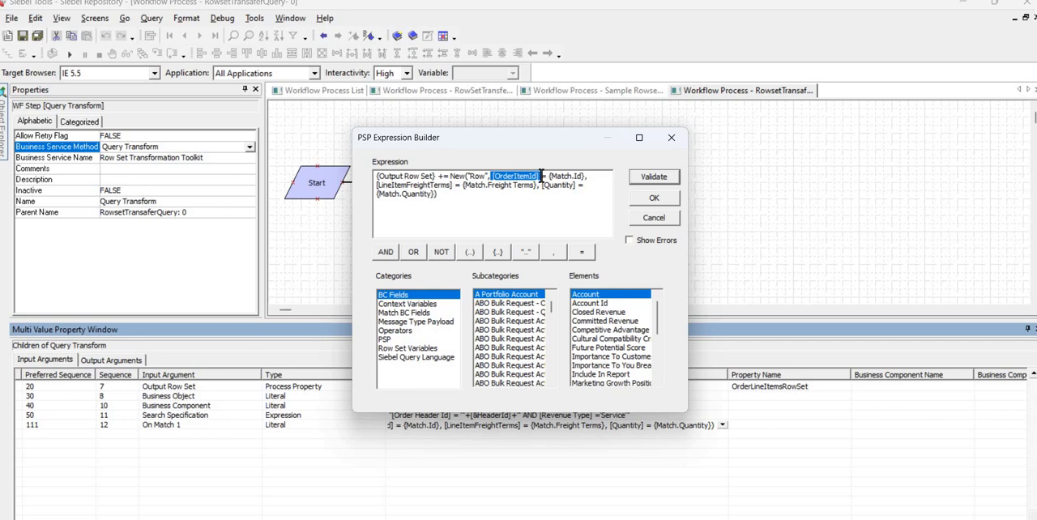
pyautogui.click(541, 175)
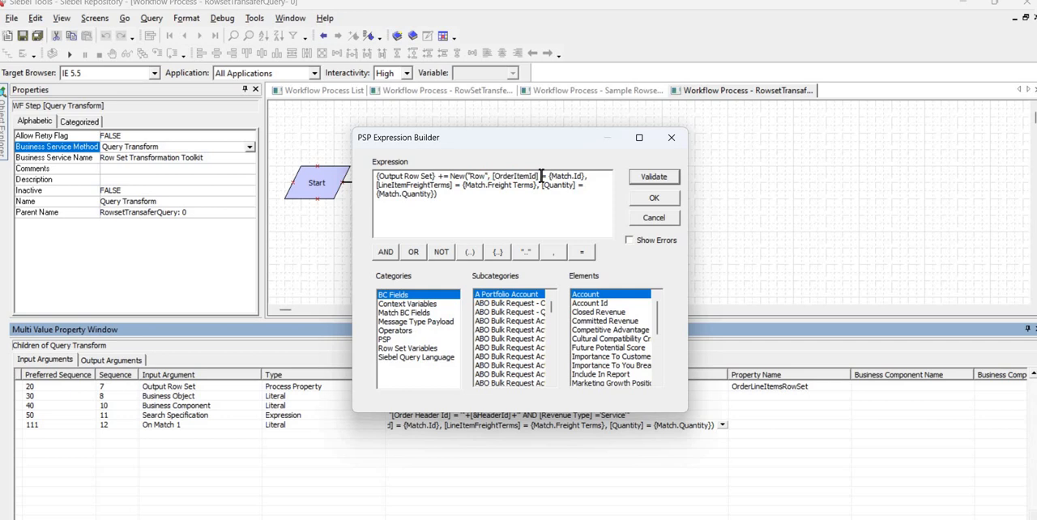
pyautogui.doubleClick(497, 176)
pyautogui.moveTo(549, 176)
pyautogui.mouseDown()
pyautogui.moveTo(586, 185)
pyautogui.moveTo(552, 175)
pyautogui.mouseUp()
pyautogui.click(437, 217)
pyautogui.moveTo(585, 177); pyautogui.dragTo(451, 175)
pyautogui.doubleClick(441, 176)
# Examine the mapping of LineItemFreightTerms to Match.Freight Terms in the On Match 1 expression.
pyautogui.moveTo(451, 185); pyautogui.dragTo(379, 185)
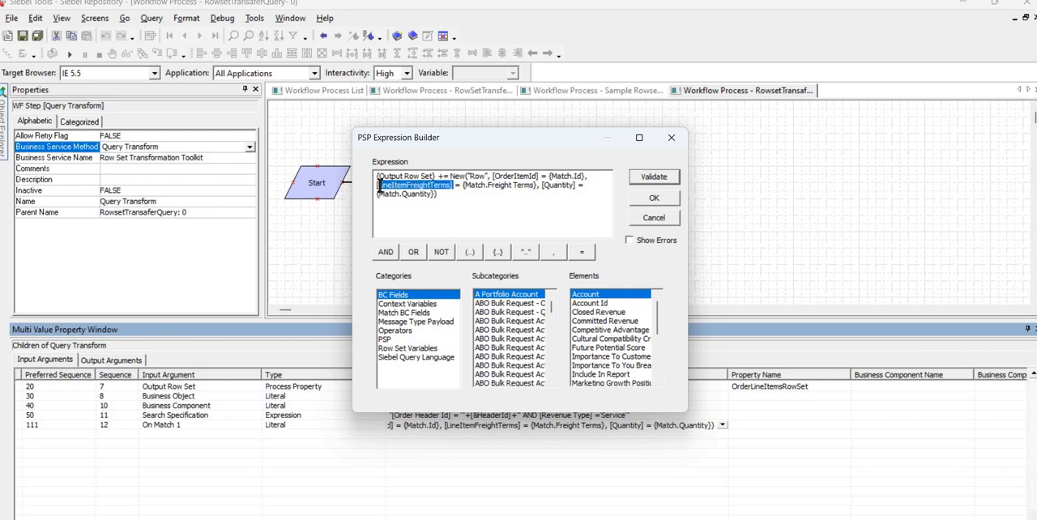
pyautogui.click(463, 185)
pyautogui.moveTo(464, 186); pyautogui.dragTo(371, 184)
pyautogui.click(397, 186)
pyautogui.click(461, 185)
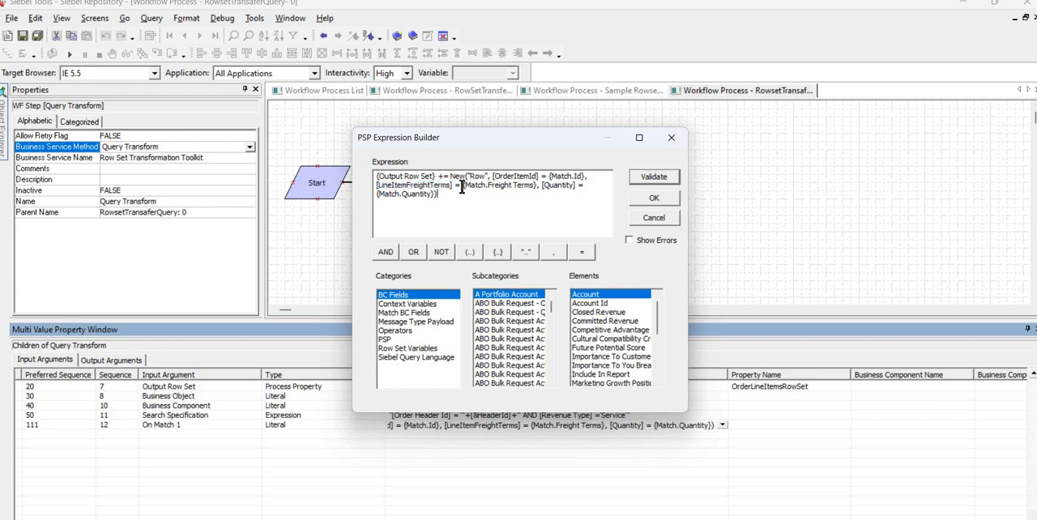
pyautogui.moveTo(463, 185); pyautogui.dragTo(532, 190)
pyautogui.click(488, 186)
pyautogui.moveTo(487, 185); pyautogui.dragTo(540, 188)
pyautogui.click(539, 188)
pyautogui.doubleClick(573, 185)
pyautogui.click(575, 186)
pyautogui.moveTo(541, 187); pyautogui.dragTo(537, 187)
pyautogui.click(422, 211)
# Examine the Match.Quantity mapping and the whole New row clause, and close the expression without changes.
pyautogui.moveTo(380, 197); pyautogui.dragTo(415, 196)
pyautogui.moveTo(402, 194); pyautogui.dragTo(395, 193)
pyautogui.click(404, 199)
pyautogui.doubleClick(453, 197)
pyautogui.click(453, 196)
pyautogui.keyDown('shift'); pyautogui.click(448, 177); pyautogui.keyUp('shift')
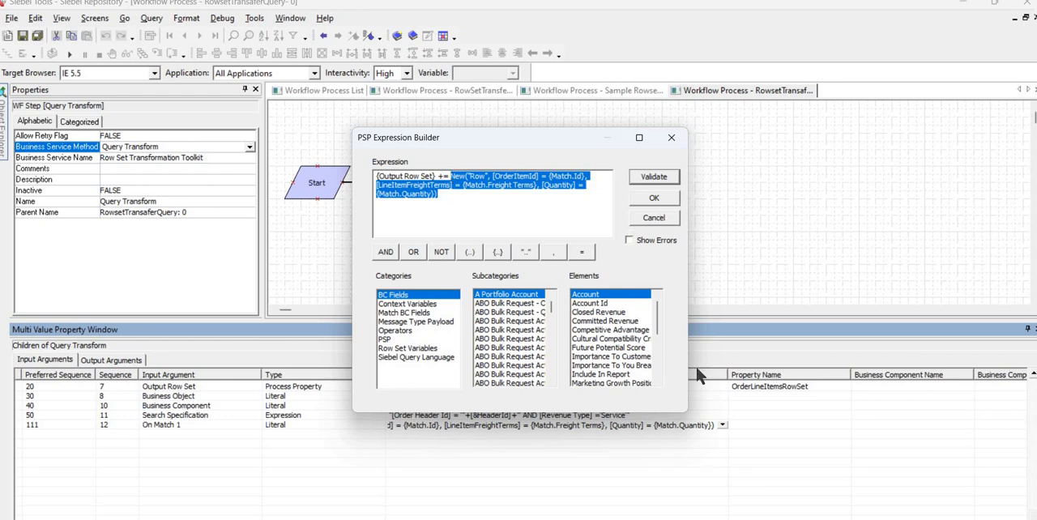
pyautogui.press('Escape')
# Review the Search Specification value and the process property assigned to the Output Row Set input argument.
pyautogui.click(642, 414)
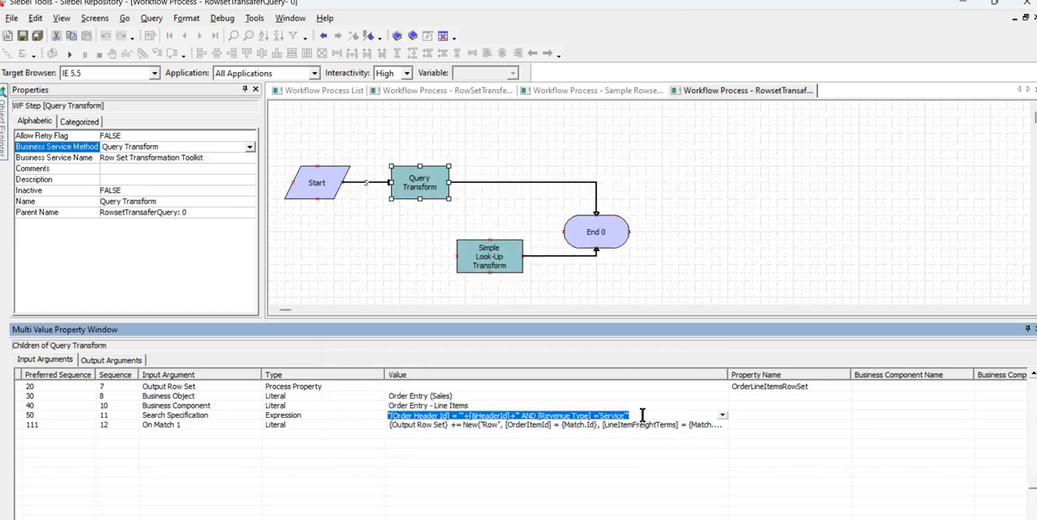
pyautogui.click(643, 414)
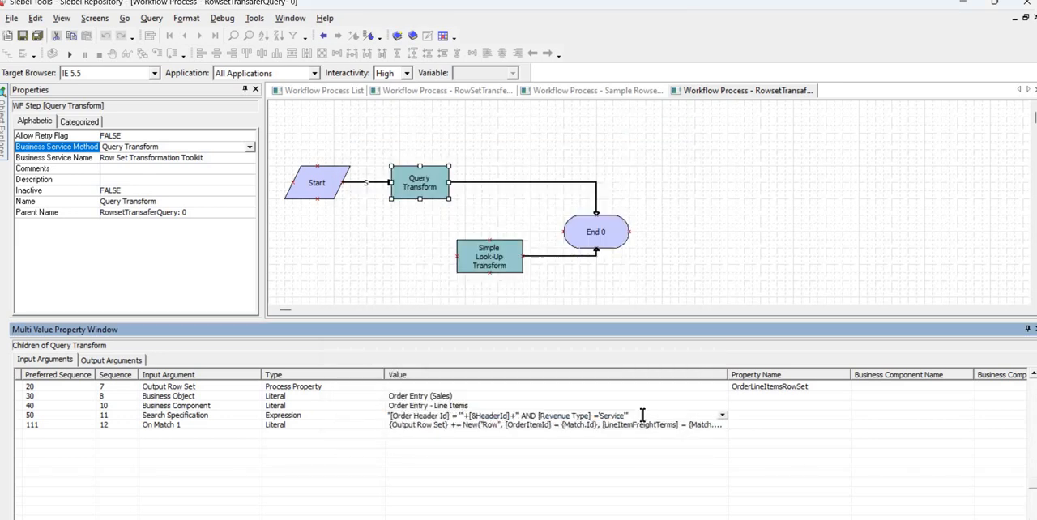
pyautogui.click(760, 387)
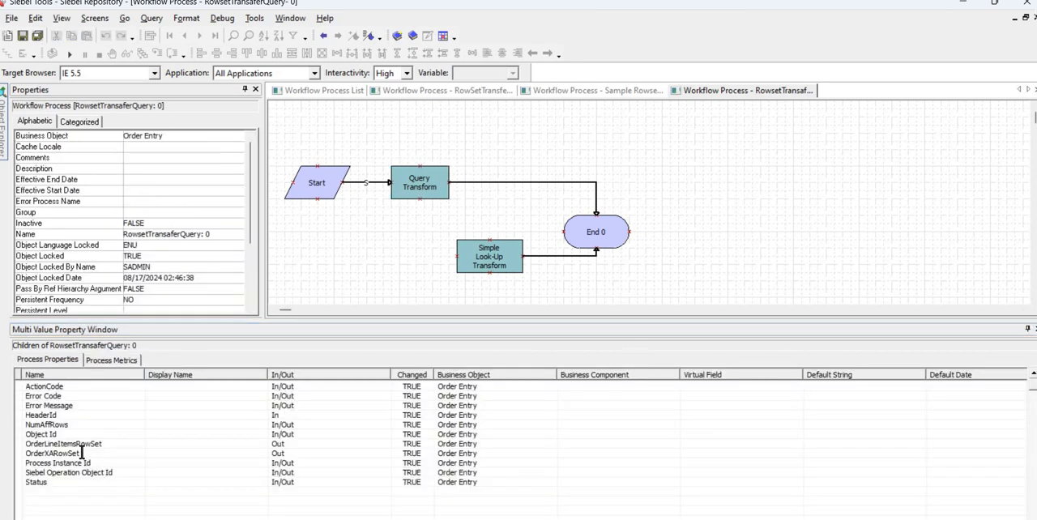
# Show the workflow's process properties and check the data type of OrderXARowSet.
pyautogui.click(81, 452)
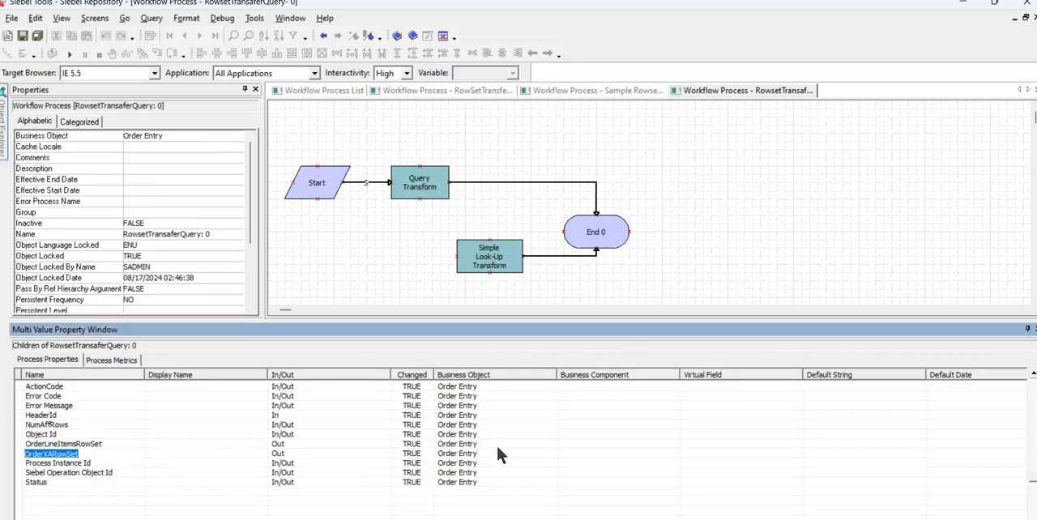
pyautogui.click(813, 499)
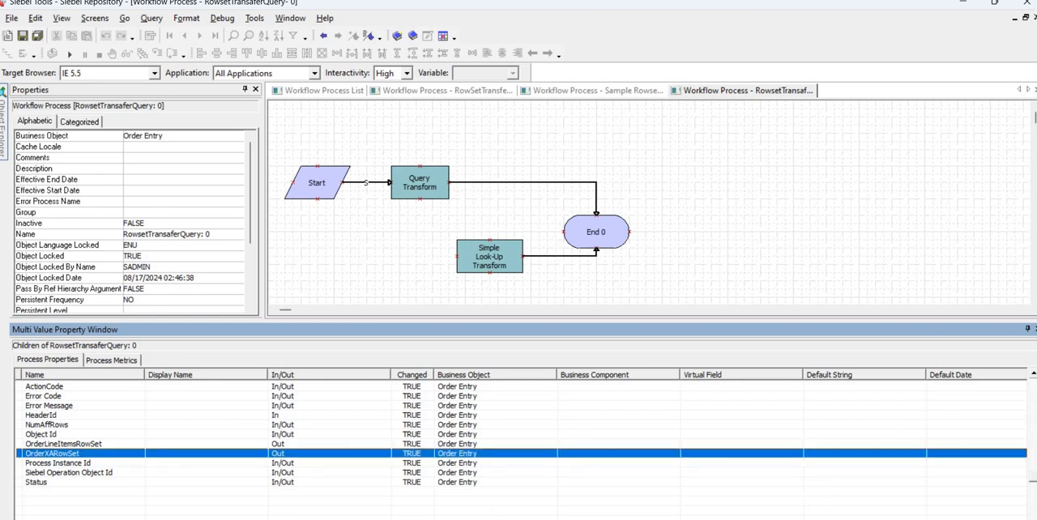
pyautogui.hscroll(5, 521, 438)
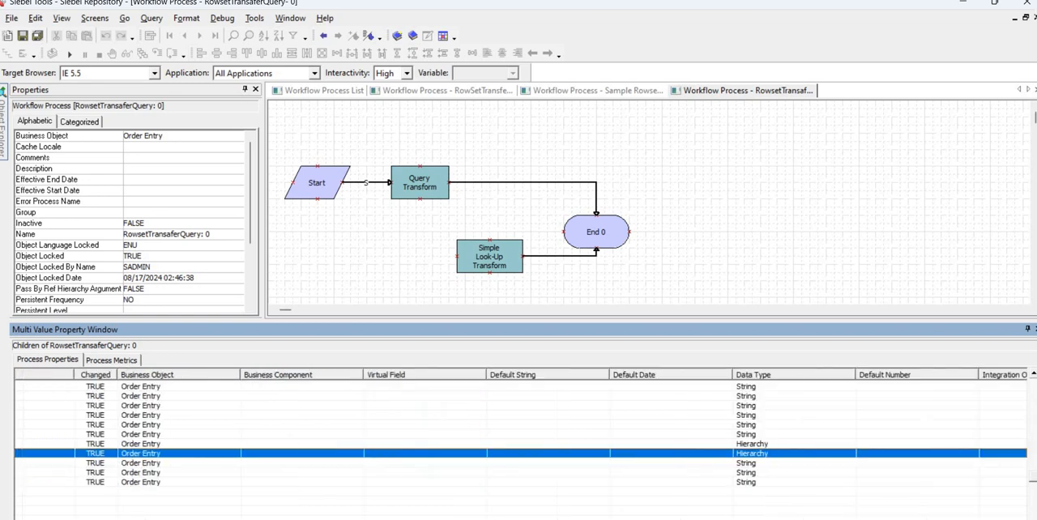
pyautogui.click(754, 453)
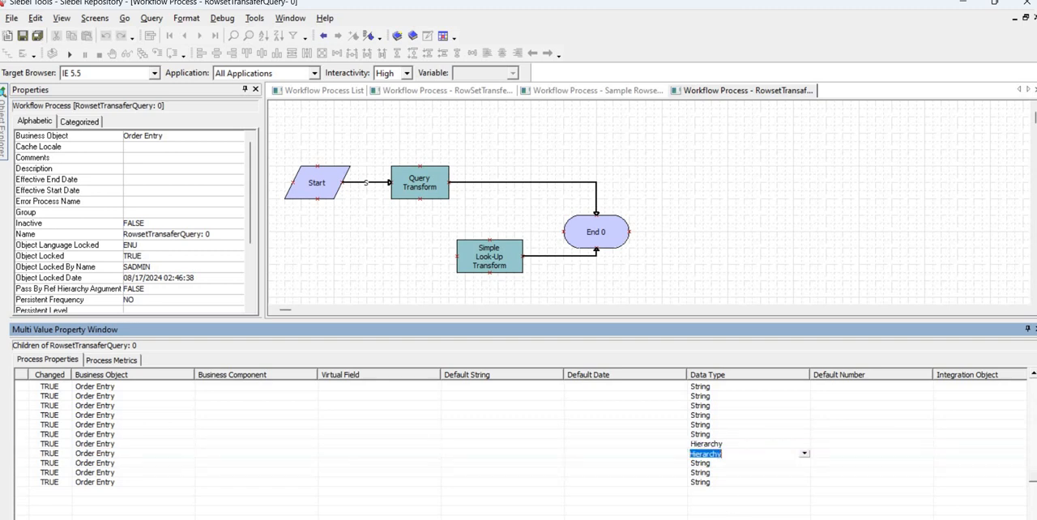
pyautogui.moveTo(618, 516); pyautogui.dragTo(352, 514)
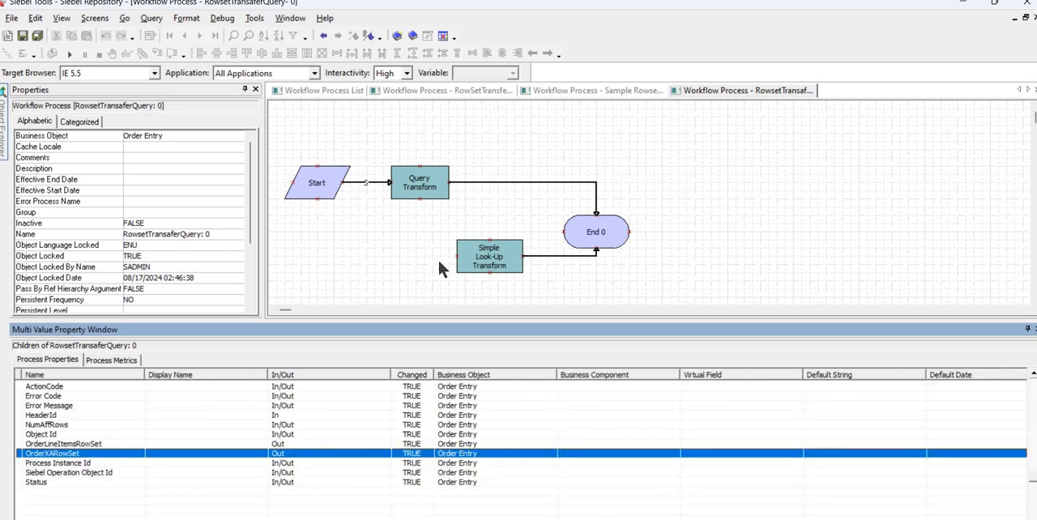
# Compare the process property assigned to Output Row Set in the input and output arguments of Query Transform.
pyautogui.click(430, 183)
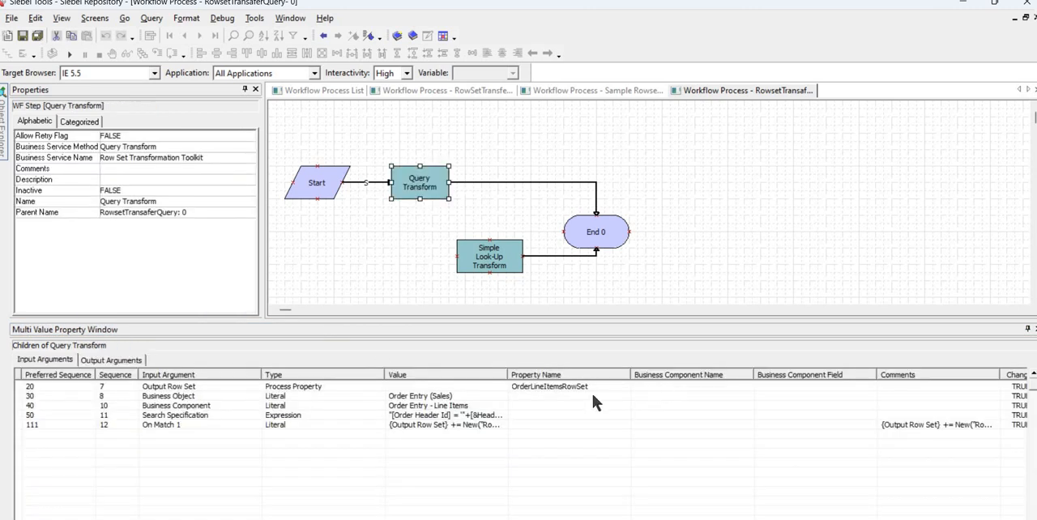
pyautogui.click(598, 387)
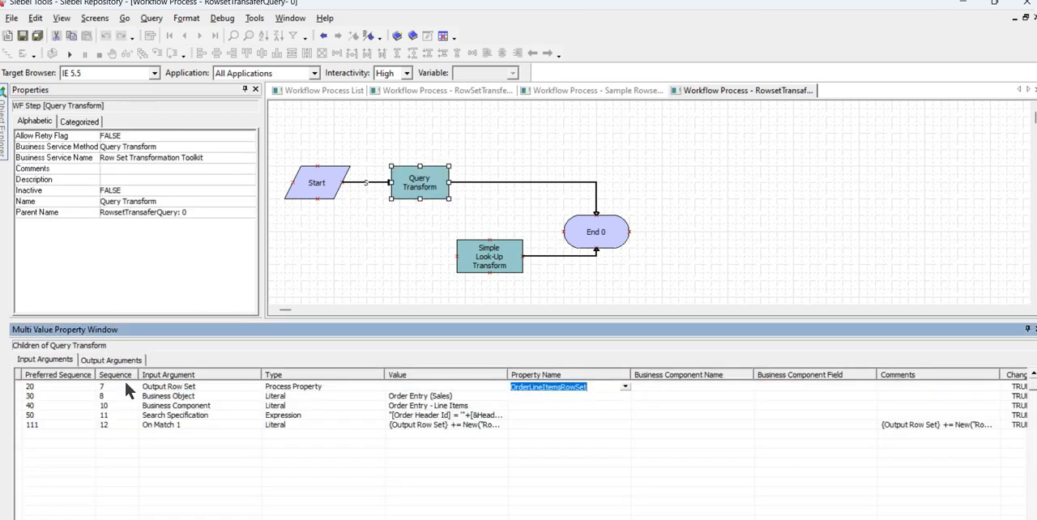
pyautogui.click(111, 359)
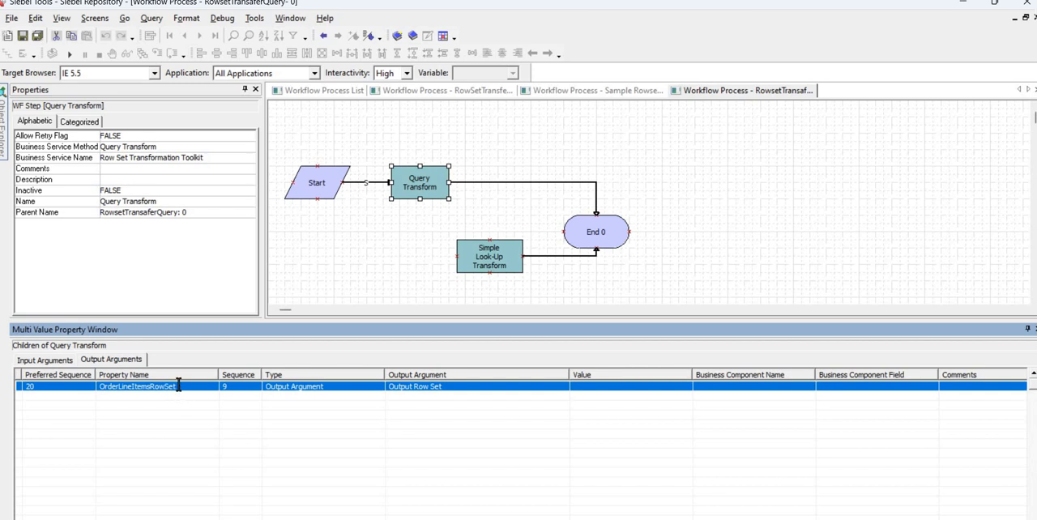
pyautogui.click(179, 386)
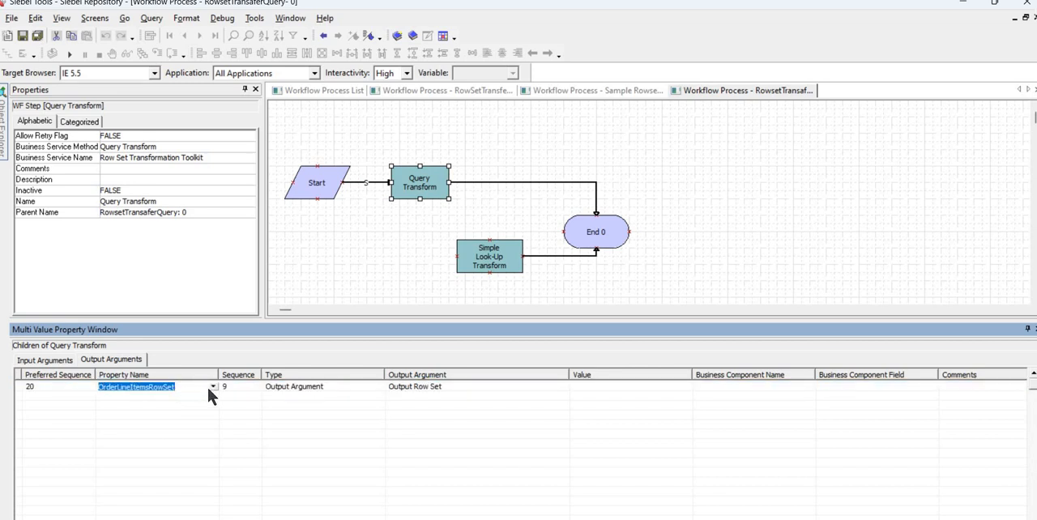
# View the method arguments available for Query Transform's output argument and close the list without picking one.
pyautogui.click(566, 387)
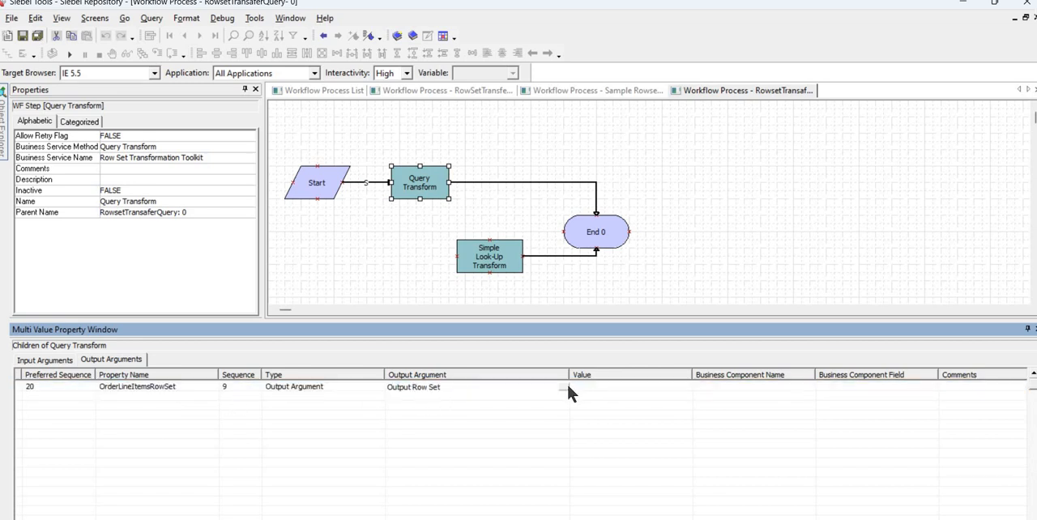
pyautogui.click(563, 387)
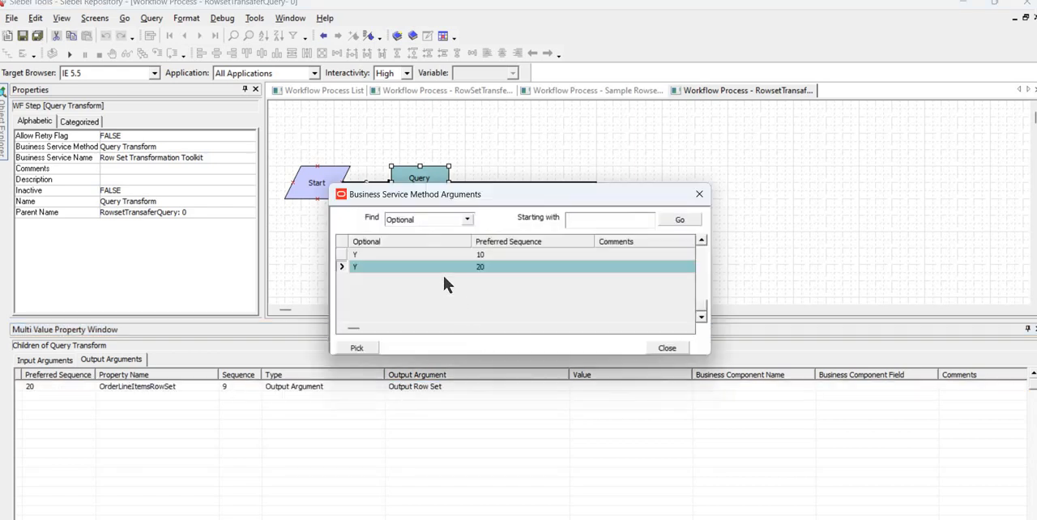
pyautogui.click(628, 328)
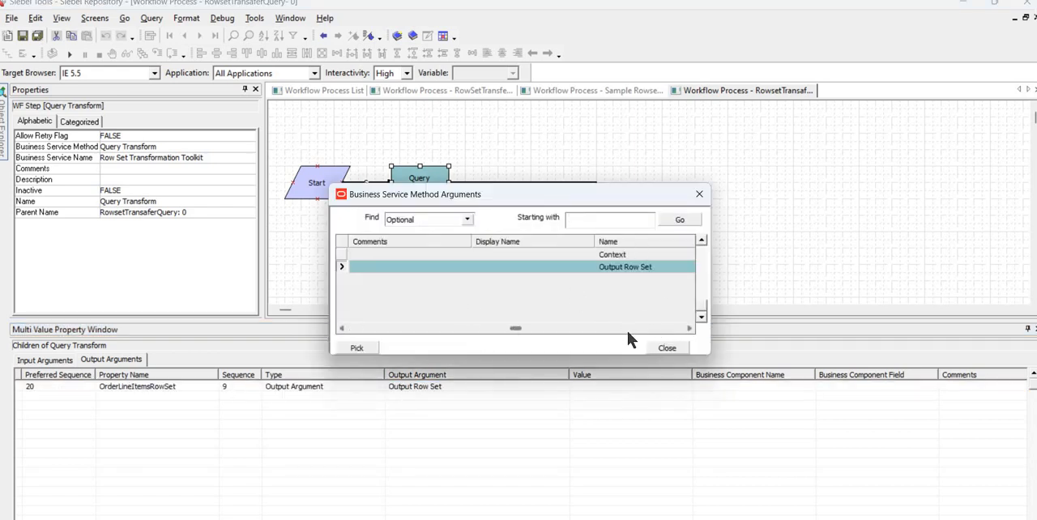
pyautogui.click(667, 349)
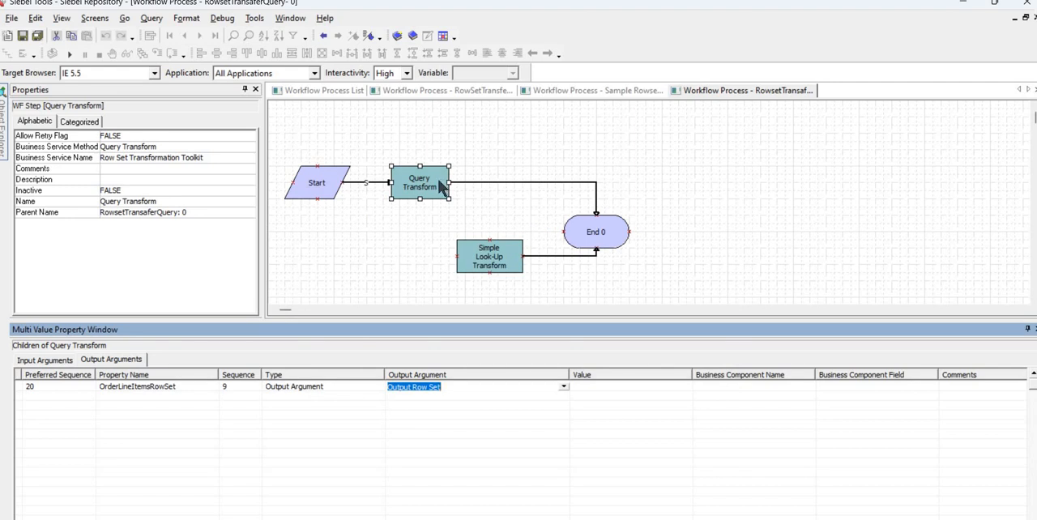
pyautogui.click(364, 200)
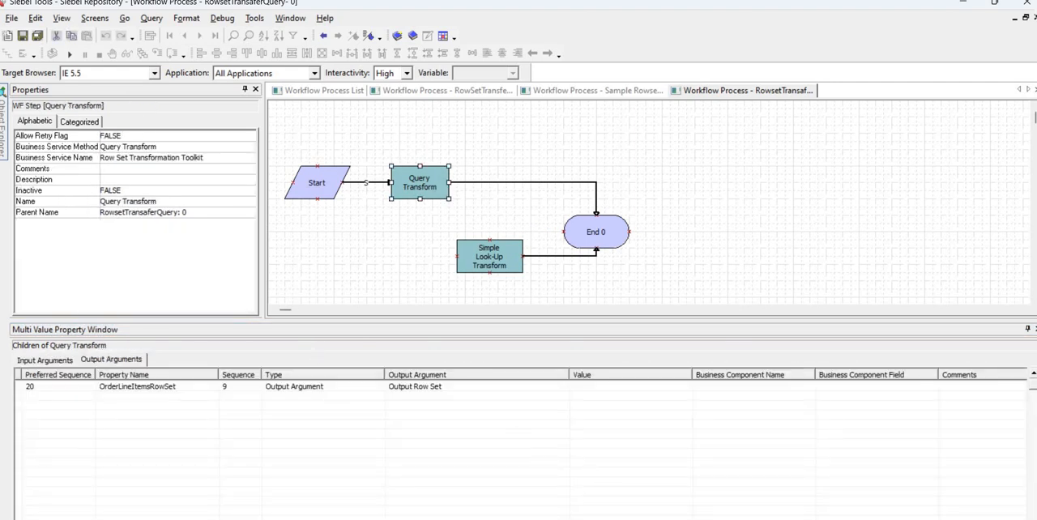
# Switch to Notepad++ and insert a blank line below the Order Header Id search expression.
pyautogui.hotkey('alt', 'Tab')
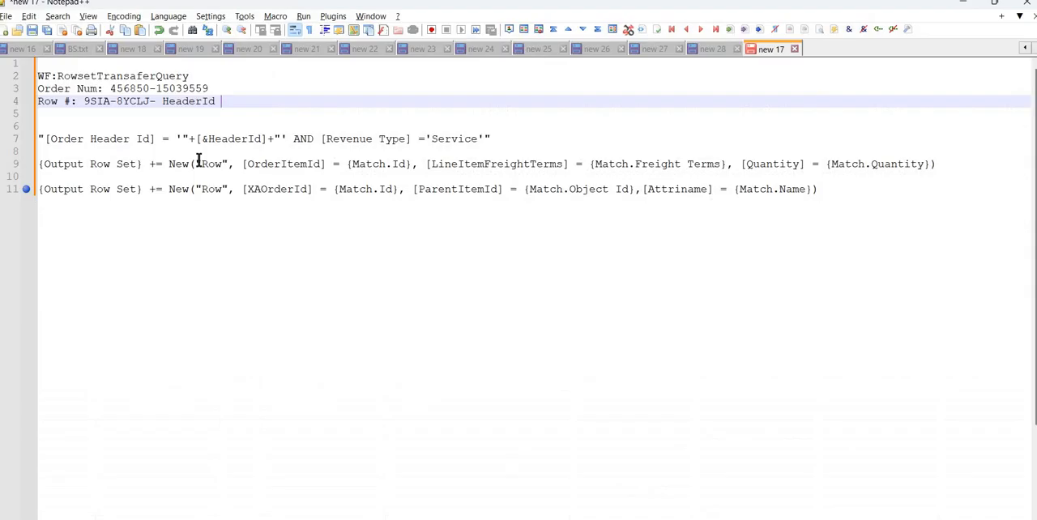
pyautogui.press('Down')
pyautogui.press('Down')
pyautogui.press('Down')
pyautogui.press('Down')
pyautogui.press('Down')
pyautogui.click(515, 144)
pyautogui.press('Return')
pyautogui.press('Return')
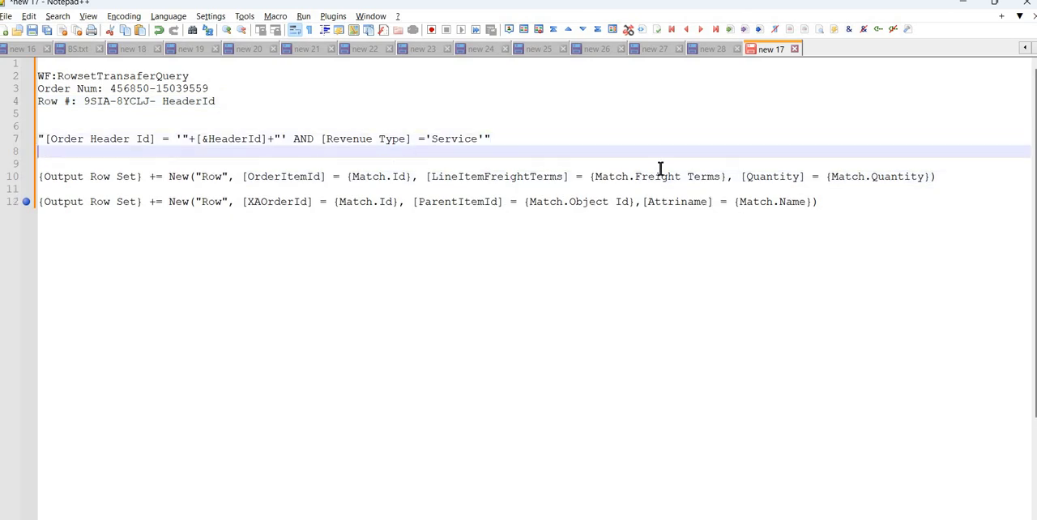
# Insert two blank lines below the OrderItemId row expression to separate it from the XAOrderId expression.
pyautogui.click(935, 189)
pyautogui.press('Return')
pyautogui.press('Return')
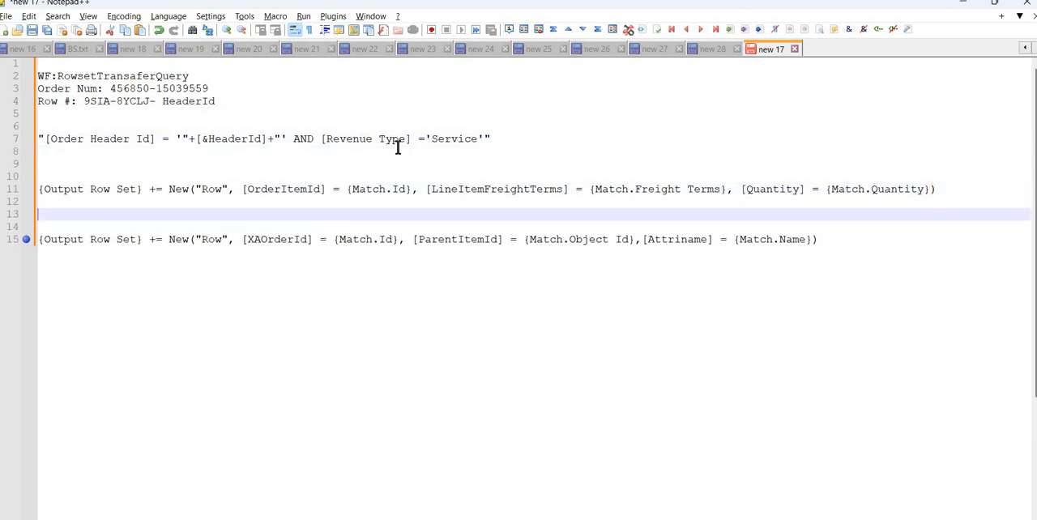
# Highlight the parts of the line item expression: Output Row Set, New Row, OrderItemId, LineItemFreightTerms and the matched Freight Terms field.
pyautogui.moveTo(151, 189); pyautogui.dragTo(20, 192)
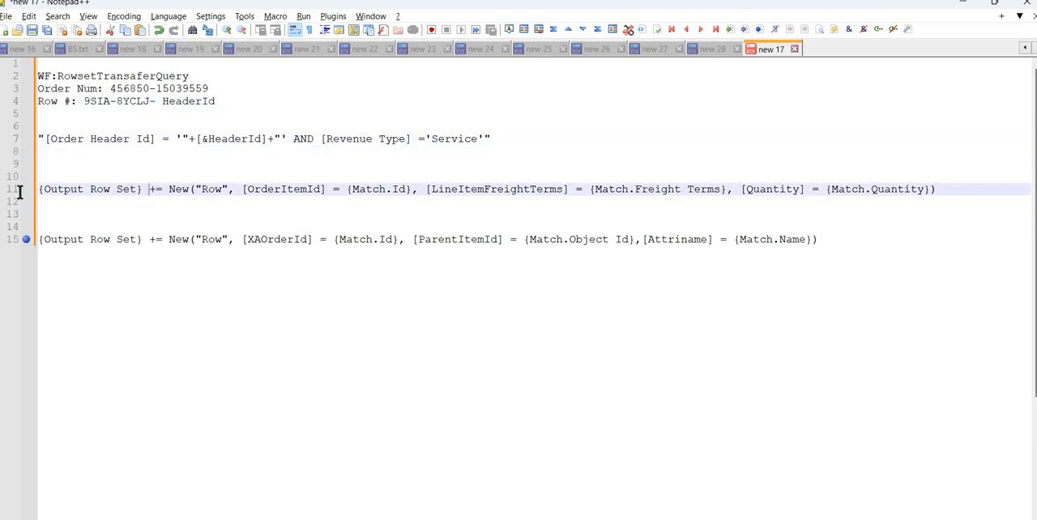
pyautogui.moveTo(192, 189); pyautogui.dragTo(231, 188)
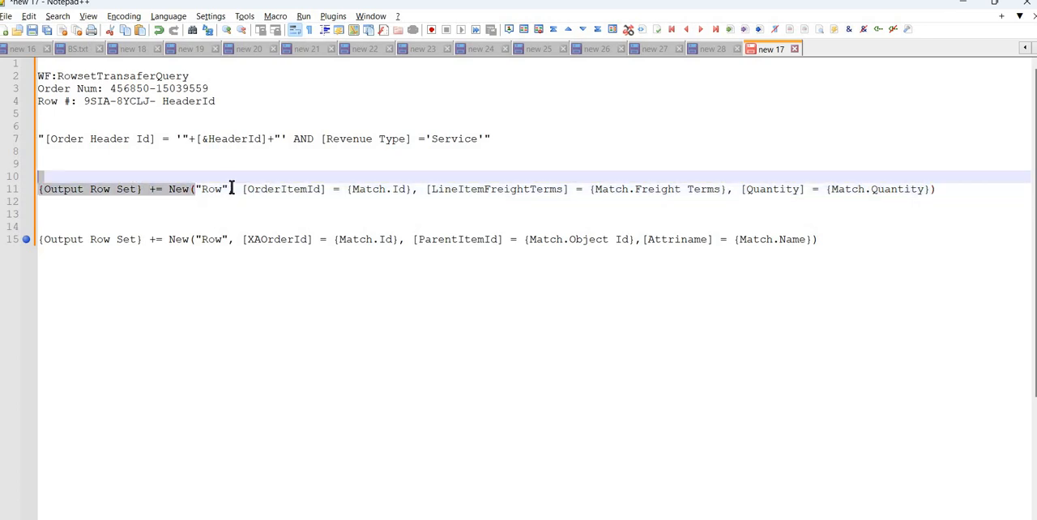
pyautogui.doubleClick(316, 188)
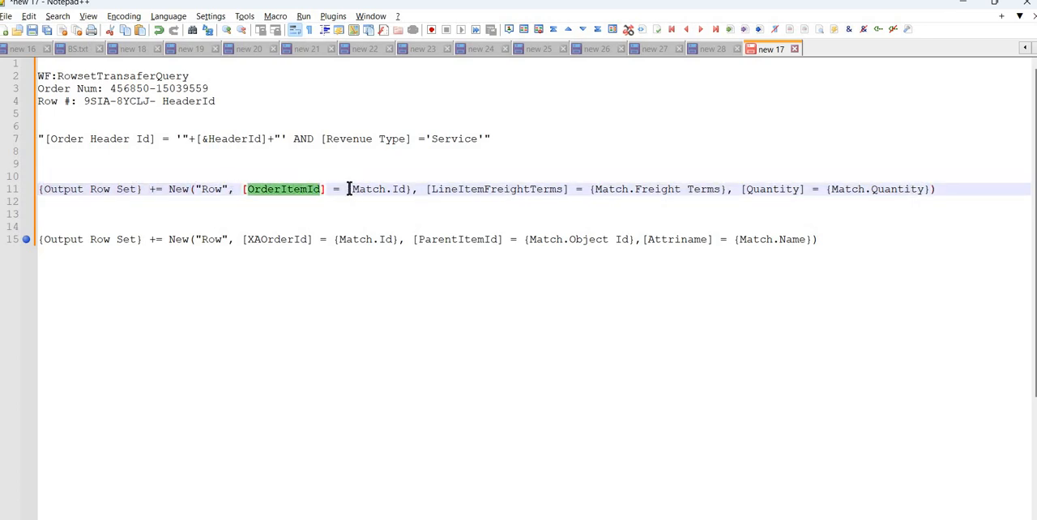
pyautogui.moveTo(346, 189); pyautogui.dragTo(424, 188)
pyautogui.click(564, 189)
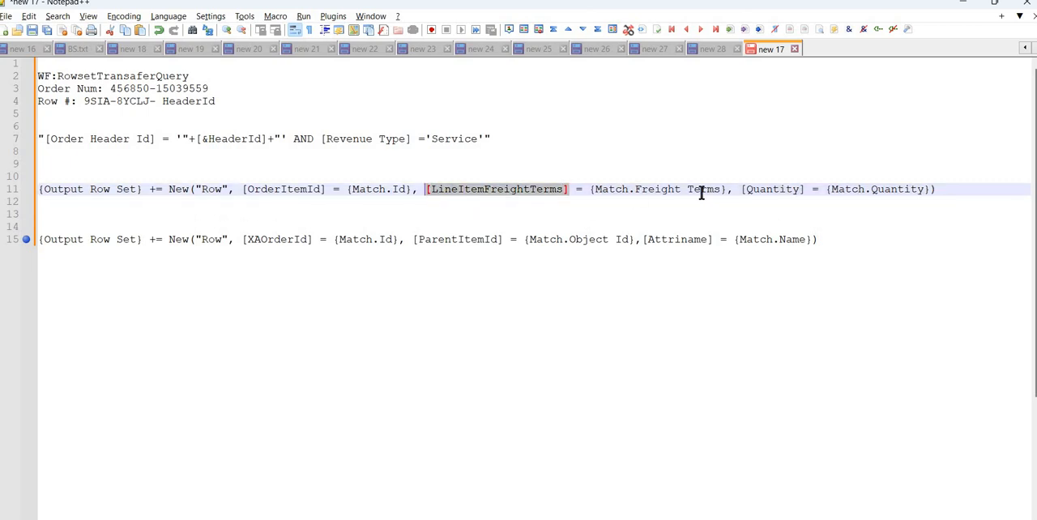
pyautogui.doubleClick(603, 189)
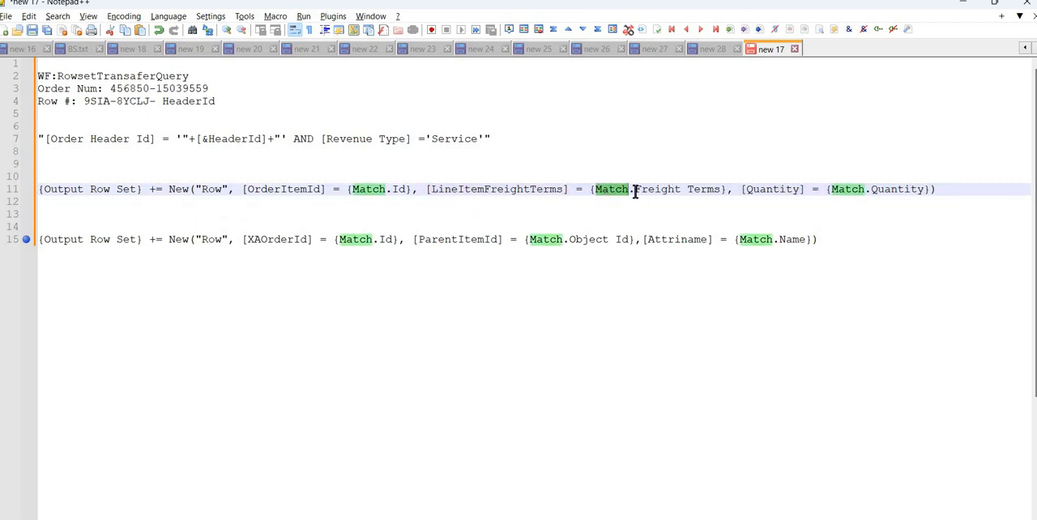
pyautogui.moveTo(635, 192); pyautogui.dragTo(721, 186)
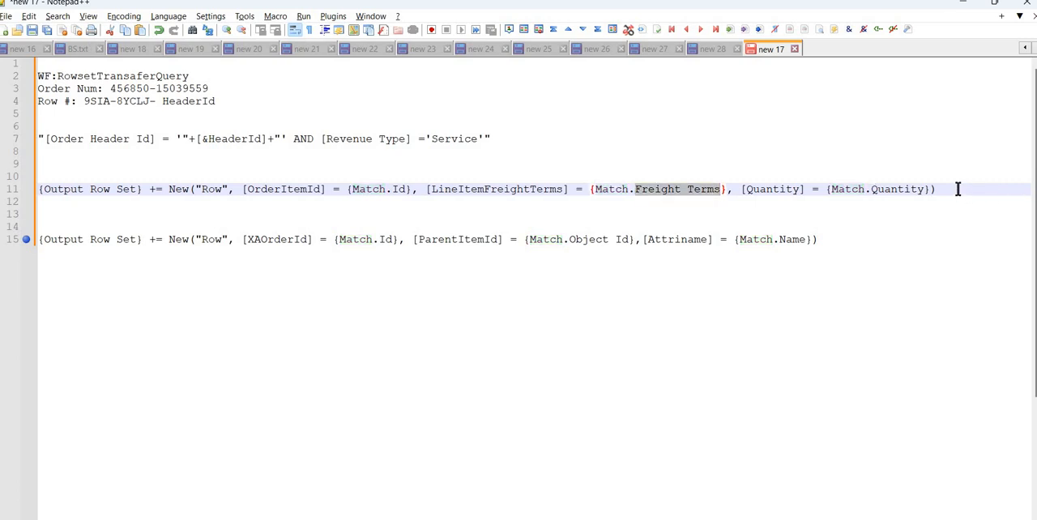
# Examine how the line item expression uses += to append a New("Row") entry to {Output Row Set}.
pyautogui.click(183, 203)
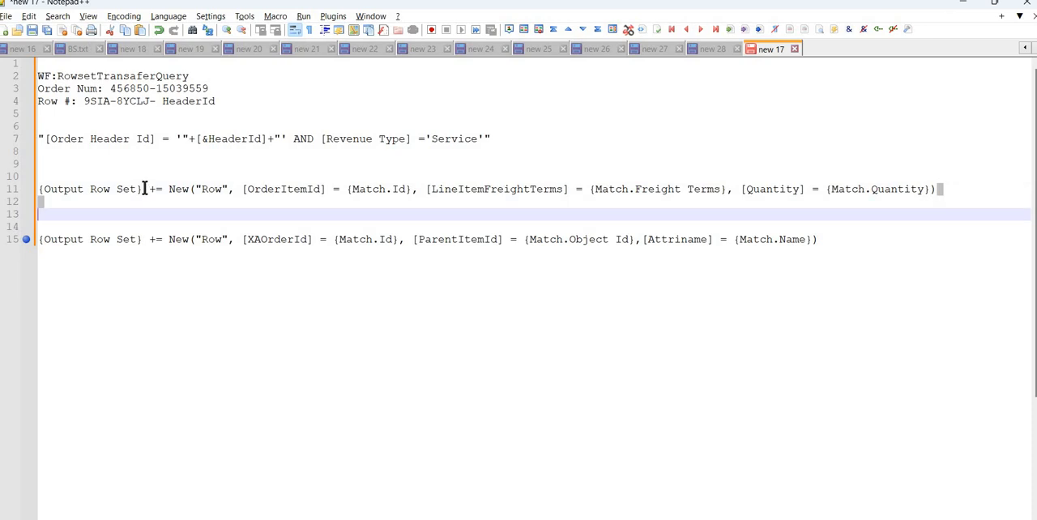
pyautogui.click(143, 189)
pyautogui.moveTo(39, 189); pyautogui.dragTo(141, 189)
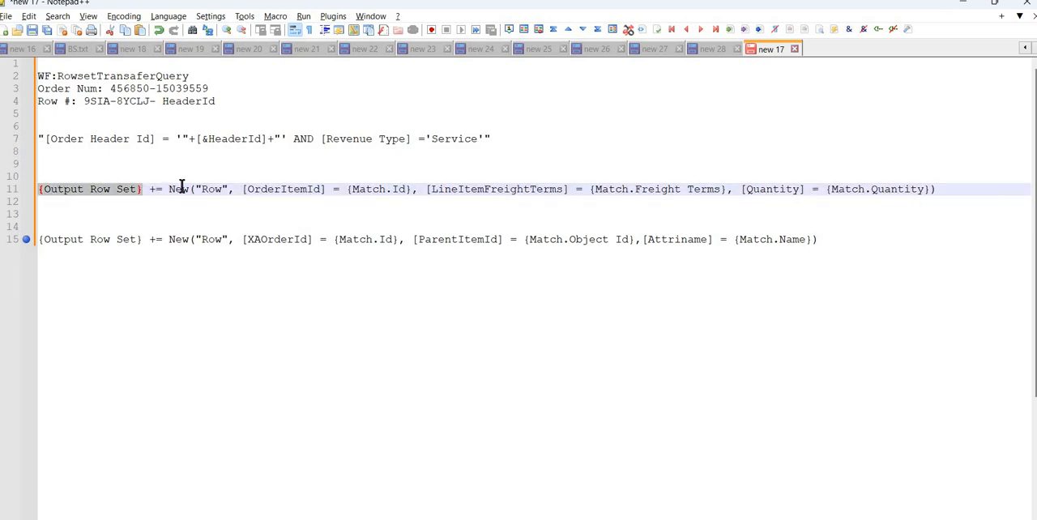
pyautogui.click(168, 188)
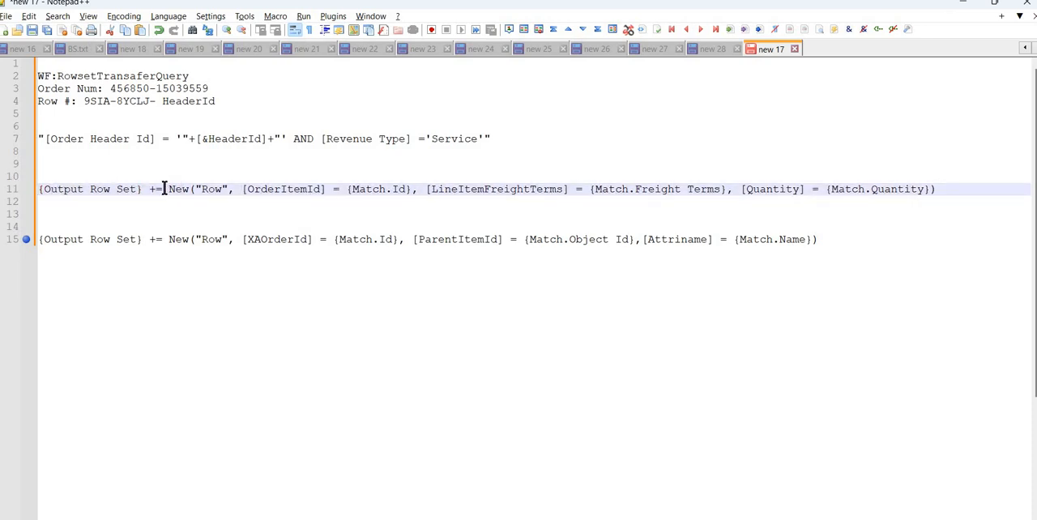
pyautogui.moveTo(826, 178); pyautogui.dragTo(935, 189)
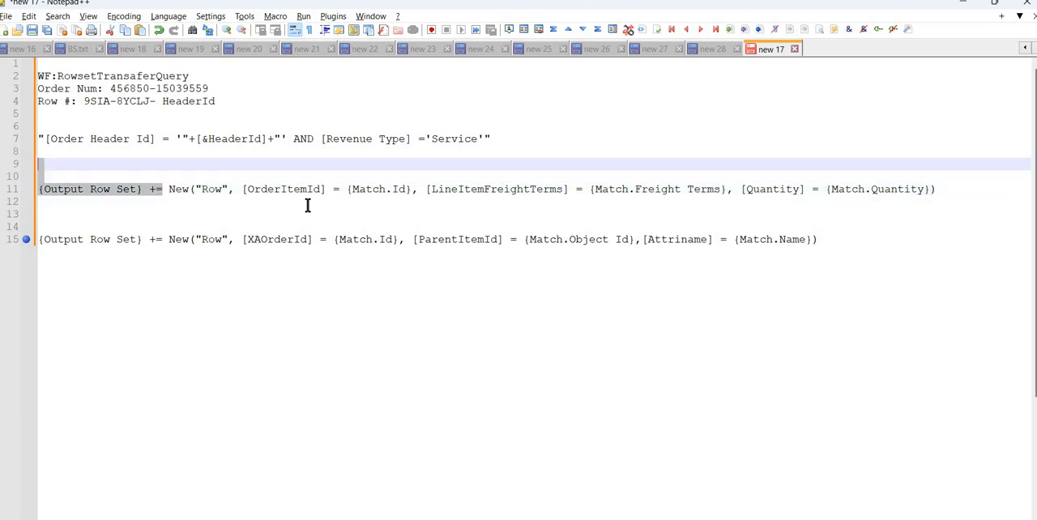
pyautogui.click(172, 191)
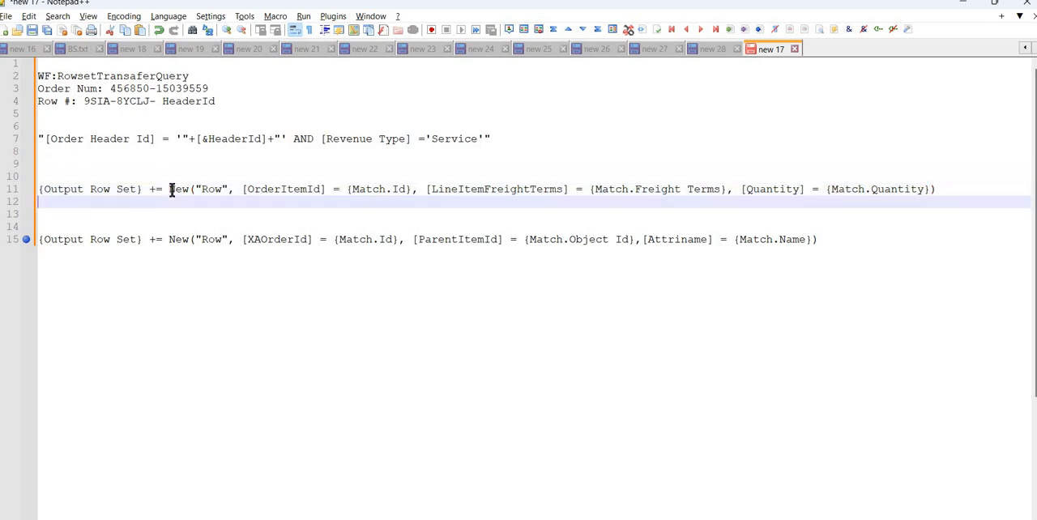
pyautogui.keyDown('shift'); pyautogui.click(943, 188); pyautogui.keyUp('shift')
pyautogui.press('Right')
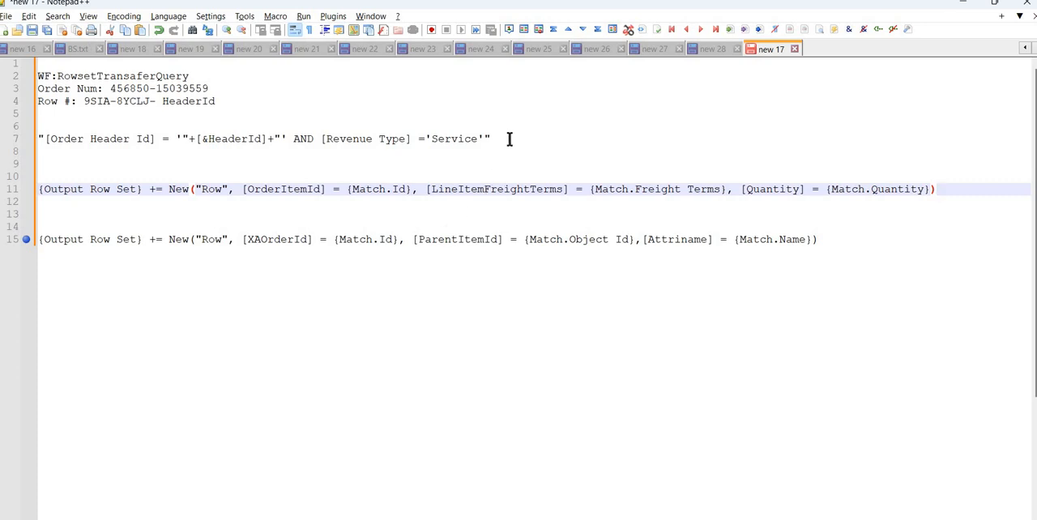
# Compare the Order Header Id search expression with the complete New("Row") definition of the line item expression.
pyautogui.moveTo(509, 140); pyautogui.dragTo(242, 171)
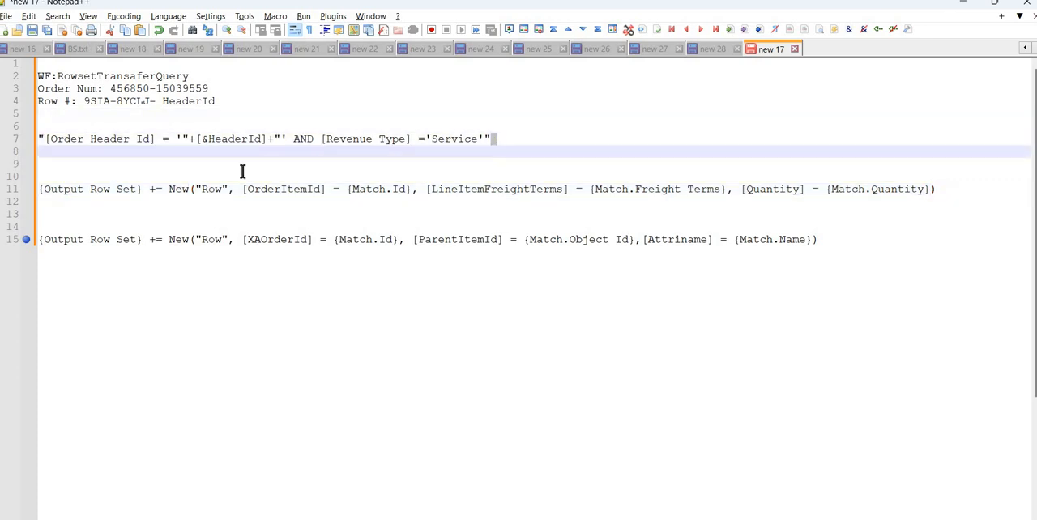
pyautogui.click(487, 139)
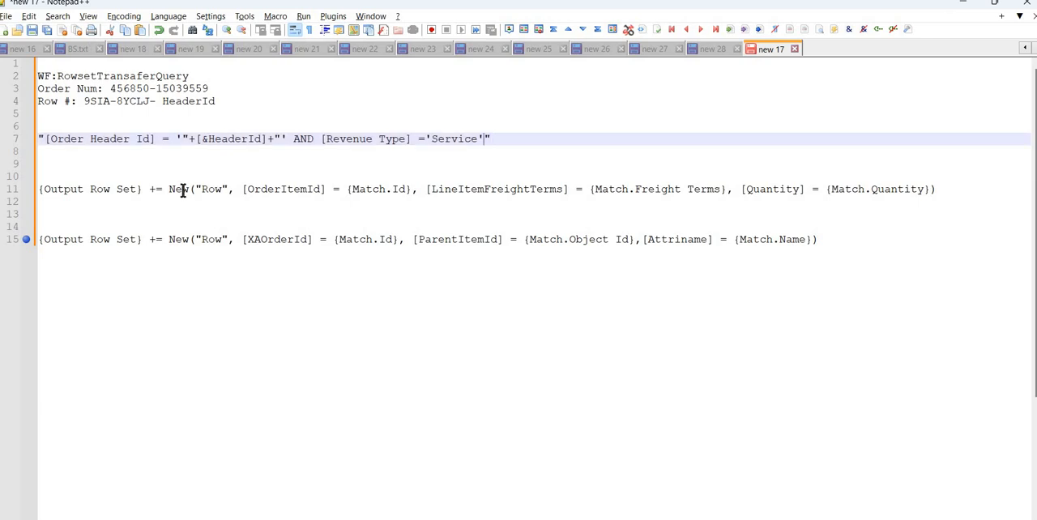
pyautogui.moveTo(169, 190); pyautogui.dragTo(541, 168)
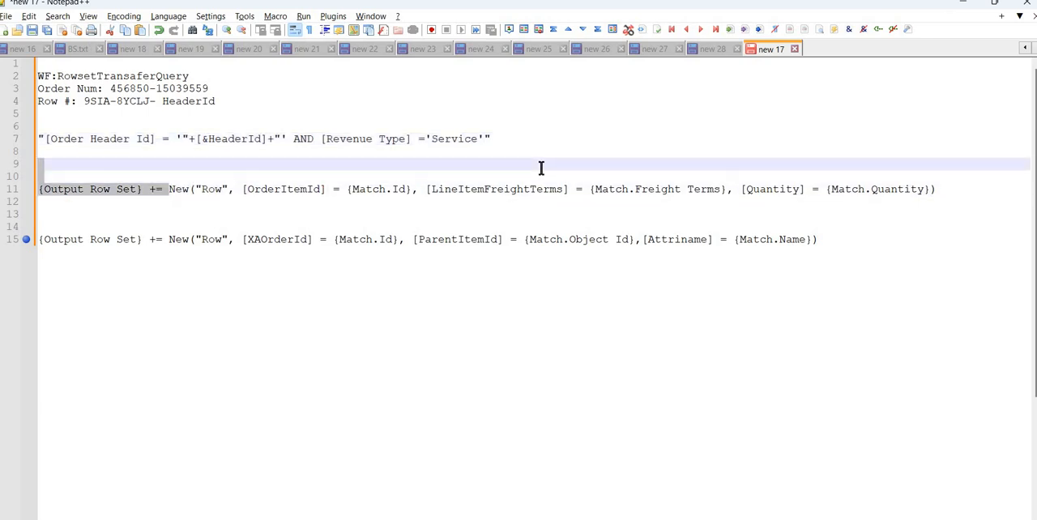
pyautogui.keyDown('shift'); pyautogui.click(931, 189); pyautogui.keyUp('shift')
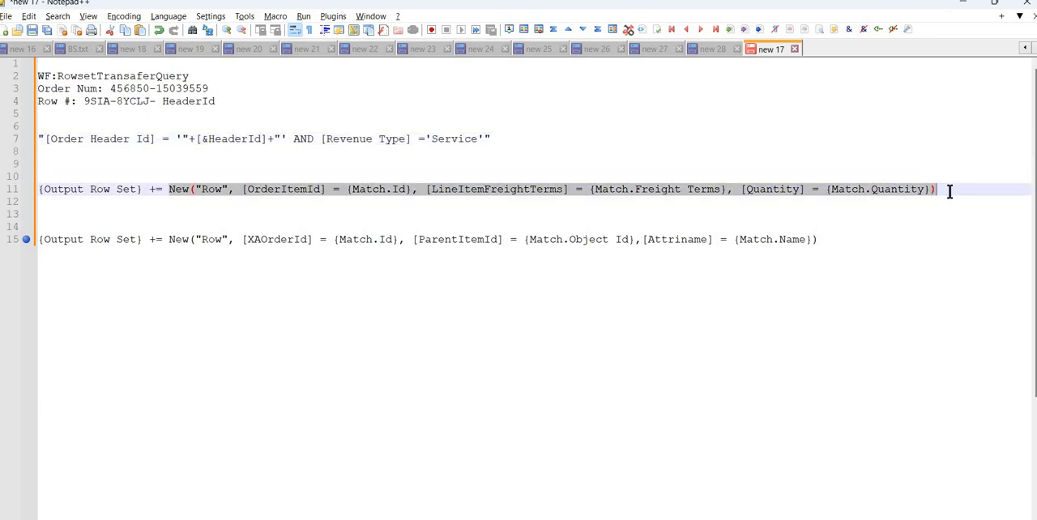
pyautogui.click(950, 191)
pyautogui.keyDown('shift'); pyautogui.click(146, 189); pyautogui.keyUp('shift')
# Switch to Siebel Tools and route the flow from Query Transform through Simple Look-Up Transform, placed beside it, into the top of End 0.
pyautogui.moveTo(685, 518)
pyautogui.click(642, 502)
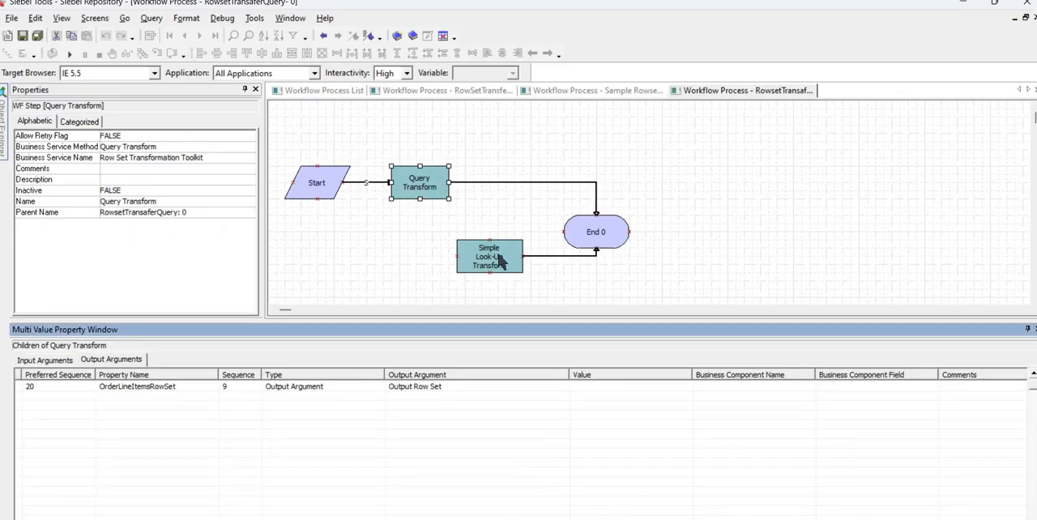
pyautogui.click(597, 204)
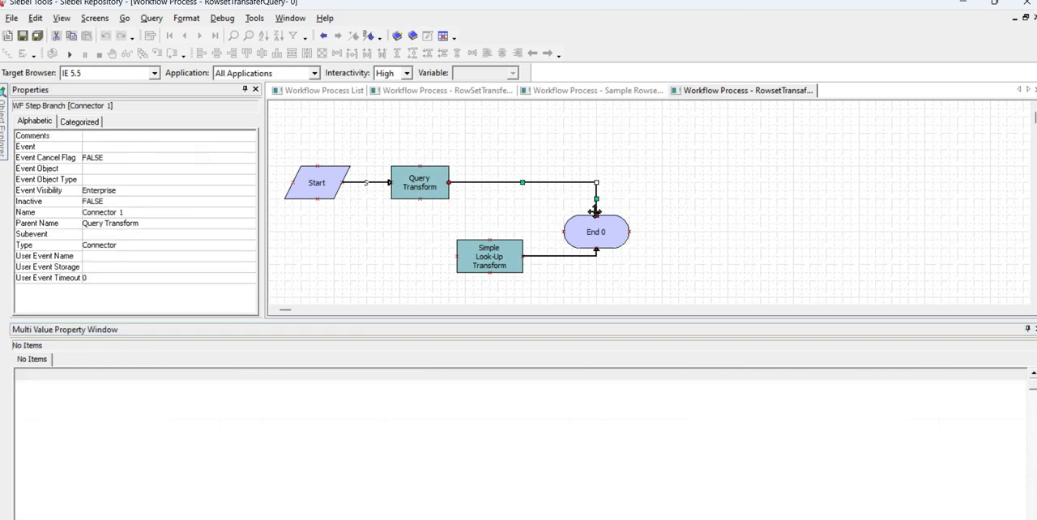
pyautogui.moveTo(508, 212); pyautogui.dragTo(491, 190)
pyautogui.click(533, 164)
pyautogui.click(531, 165)
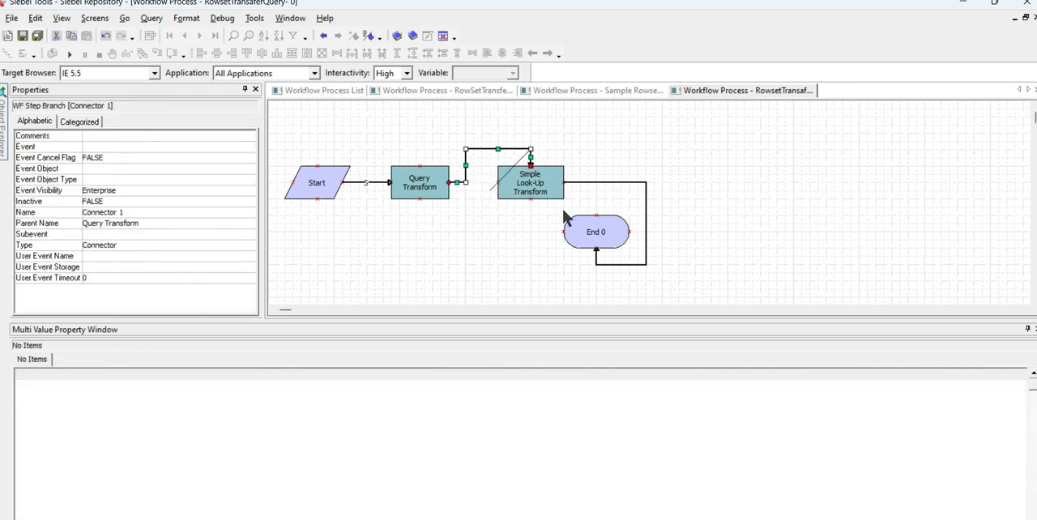
pyautogui.click(597, 253)
pyautogui.moveTo(597, 253); pyautogui.dragTo(595, 215)
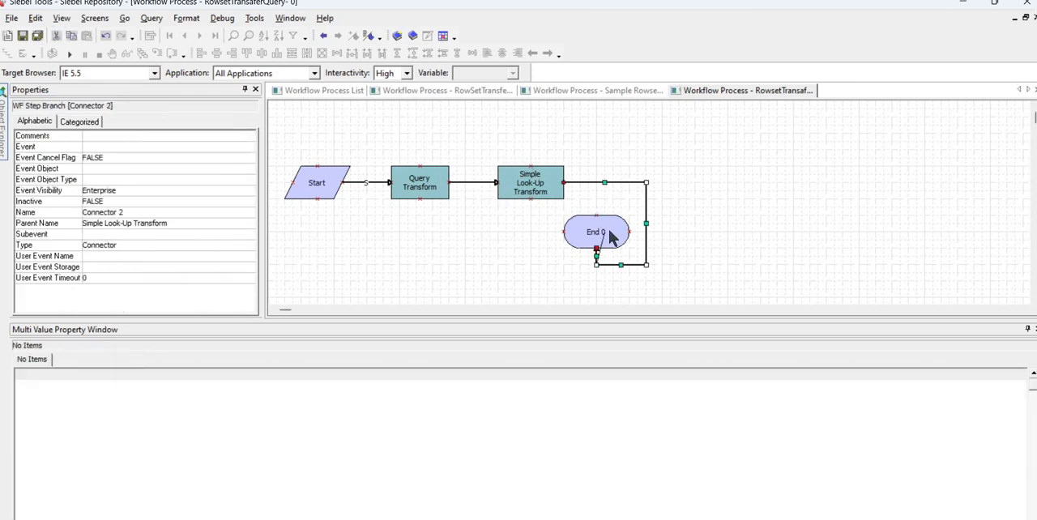
# Check the business service method and business service name of the Simple Look-Up Transform step.
pyautogui.click(543, 193)
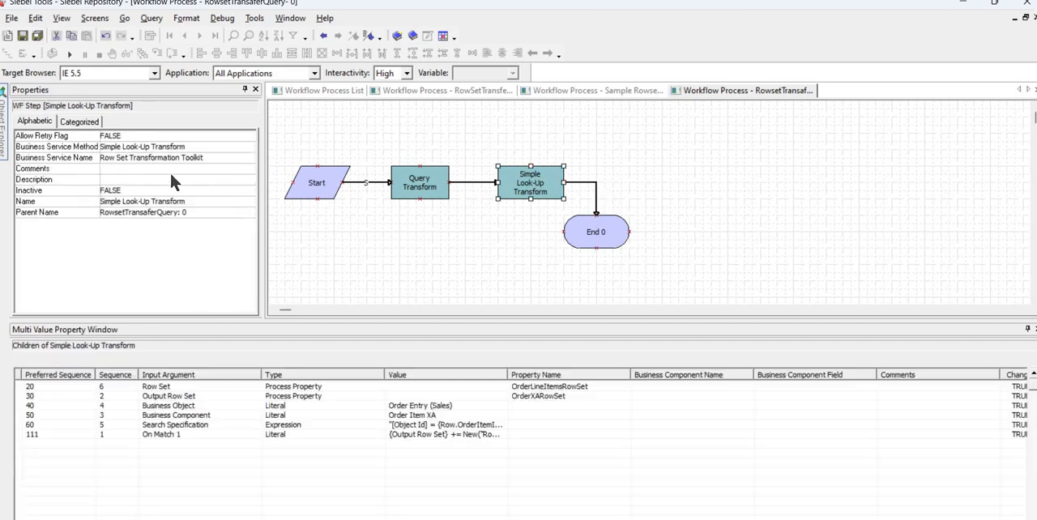
pyautogui.click(168, 146)
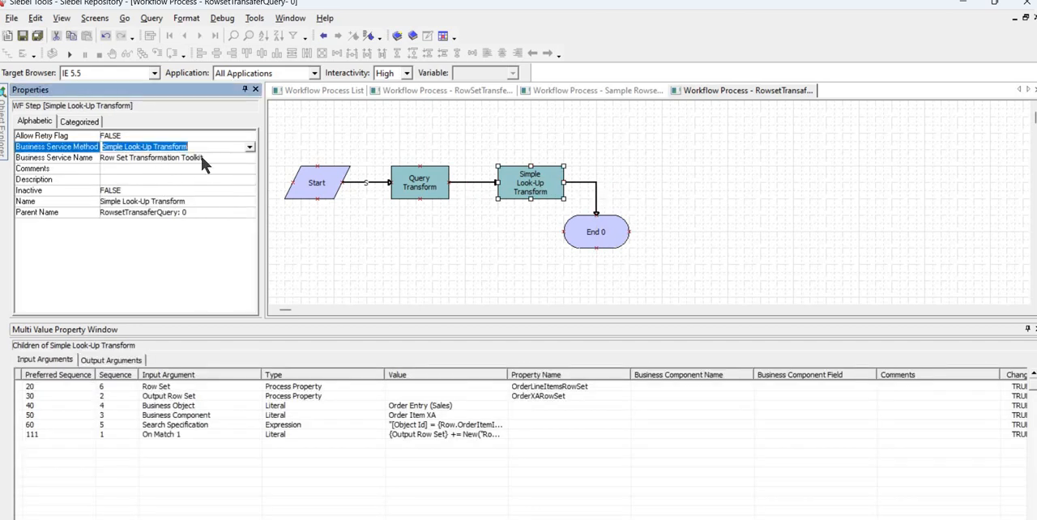
pyautogui.click(202, 159)
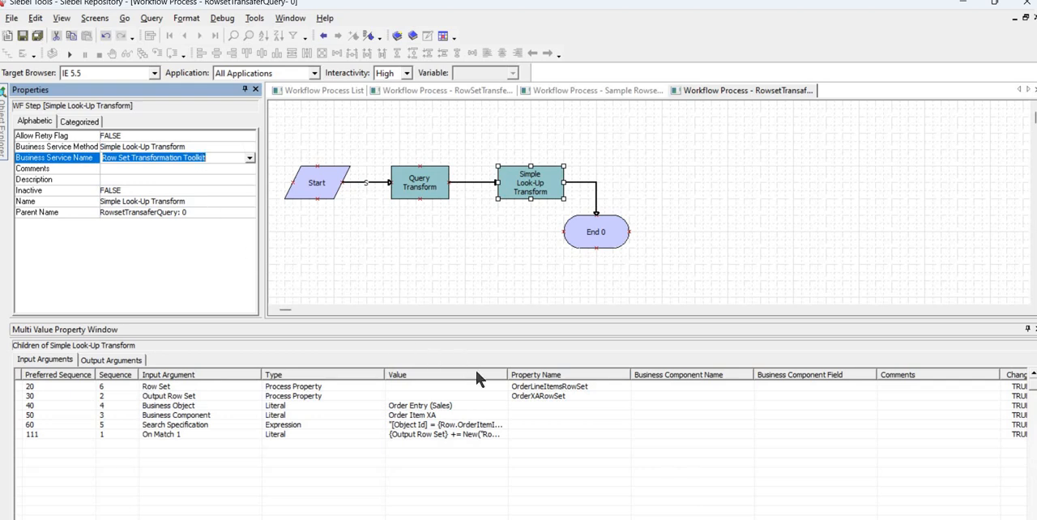
# Compare Query Transform's output property with the process property assigned to Simple Look-Up Transform's Row Set input.
pyautogui.click(122, 361)
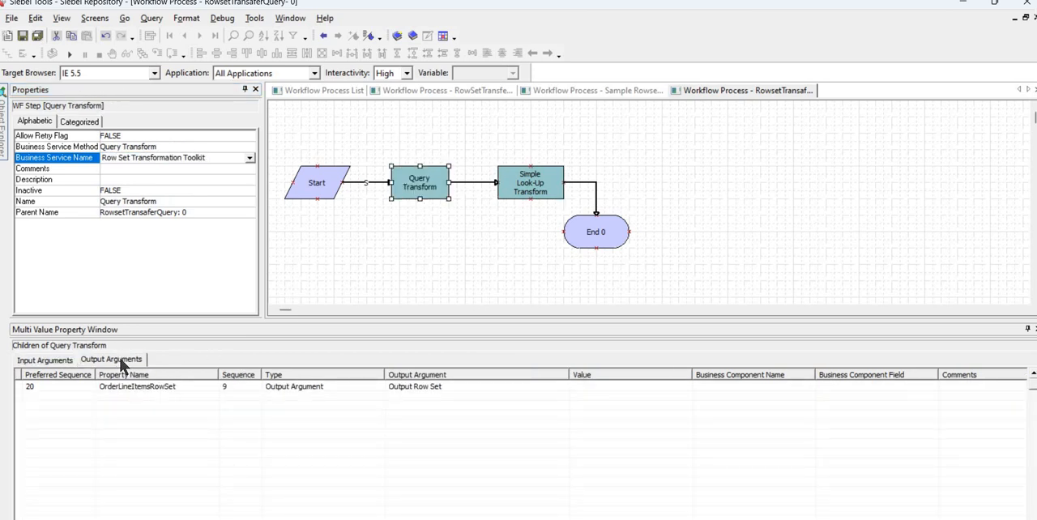
pyautogui.click(184, 390)
pyautogui.click(192, 391)
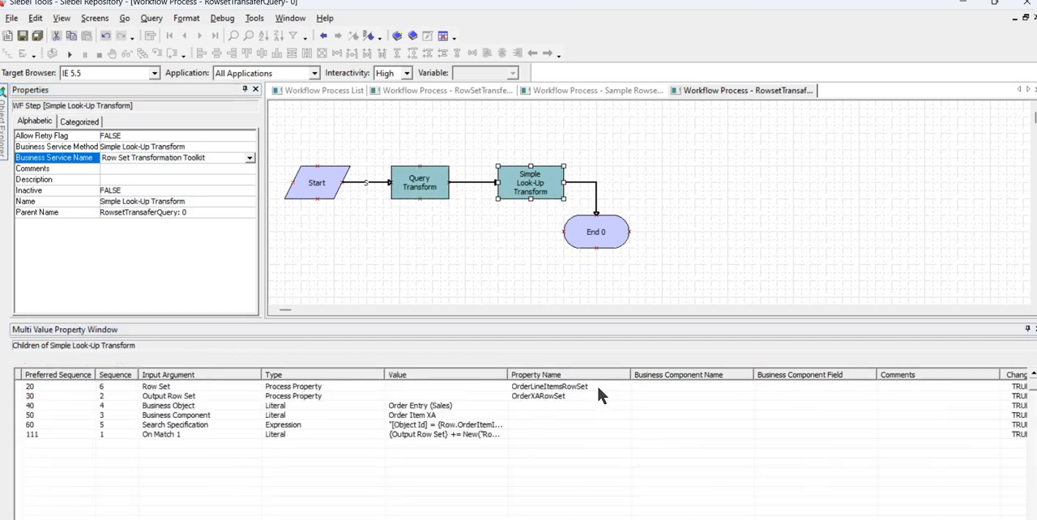
pyautogui.click(598, 388)
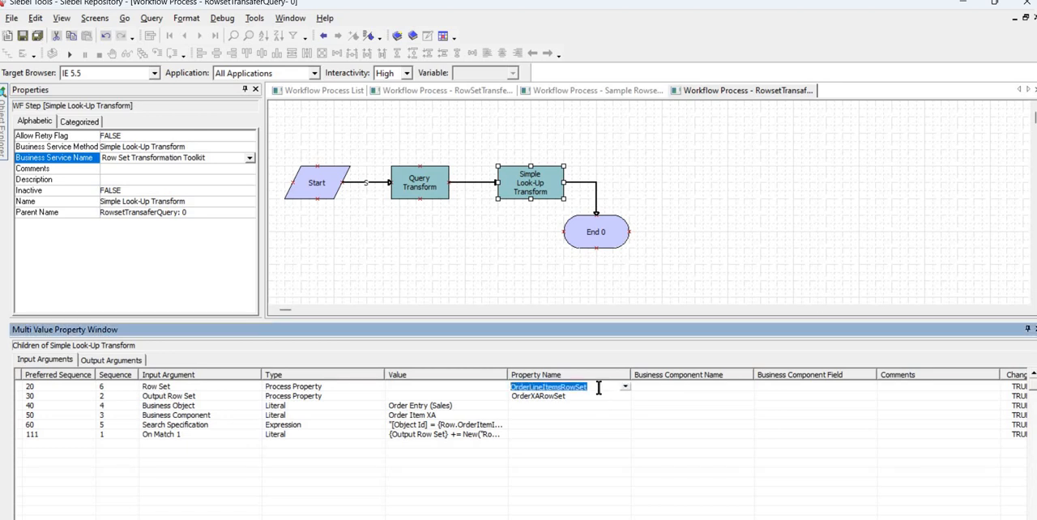
# View the names of the method arguments available for the Row Set input argument and close the list without picking one.
pyautogui.click(260, 388)
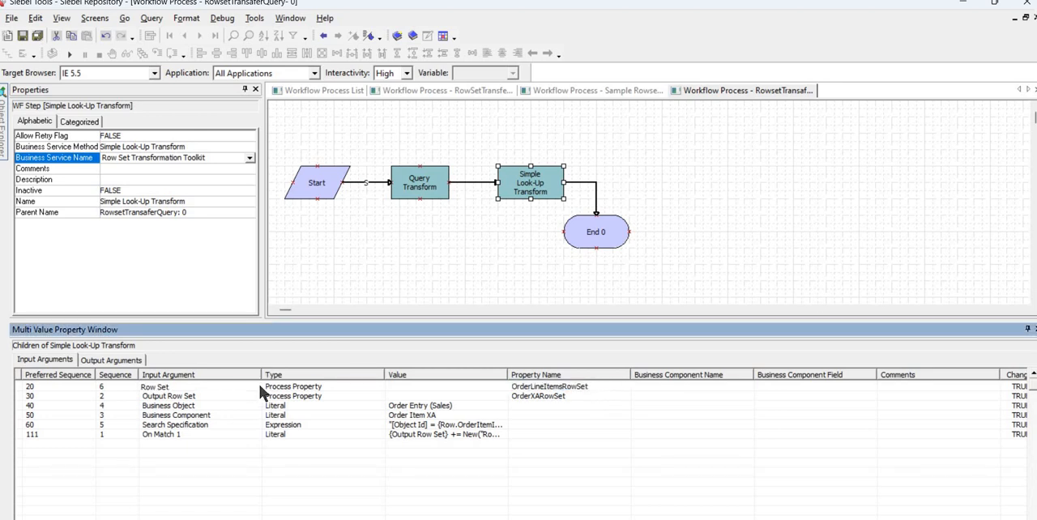
pyautogui.click(257, 387)
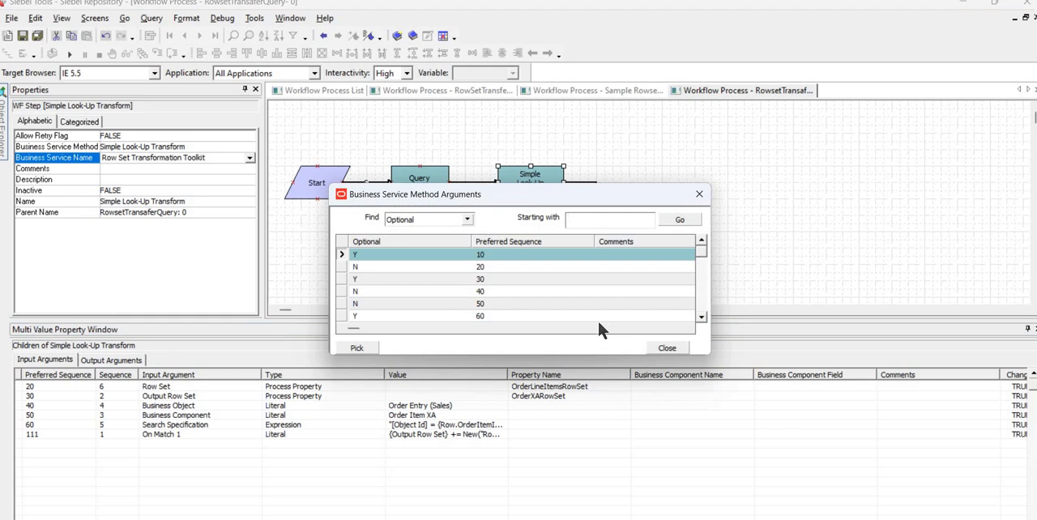
pyautogui.hscroll(3, 636, 288)
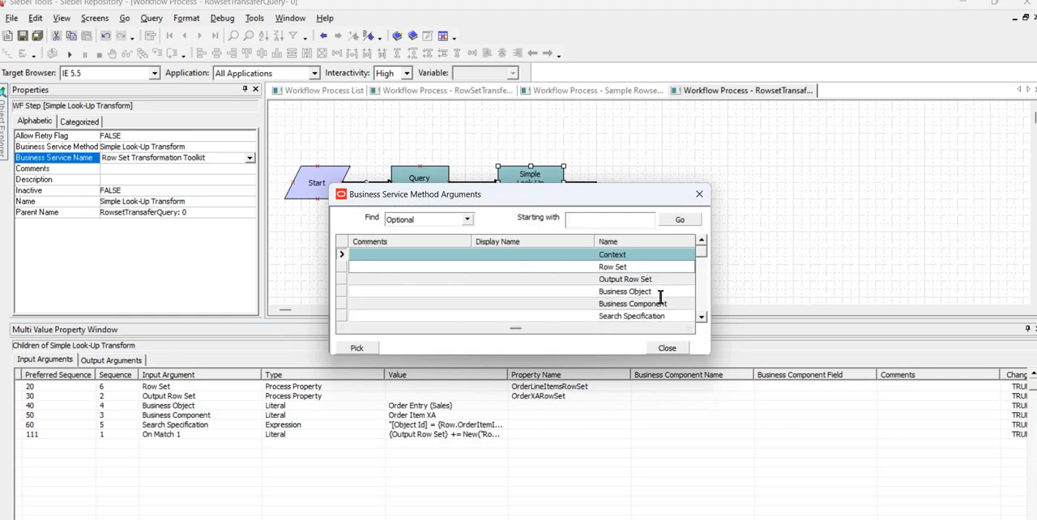
pyautogui.click(675, 350)
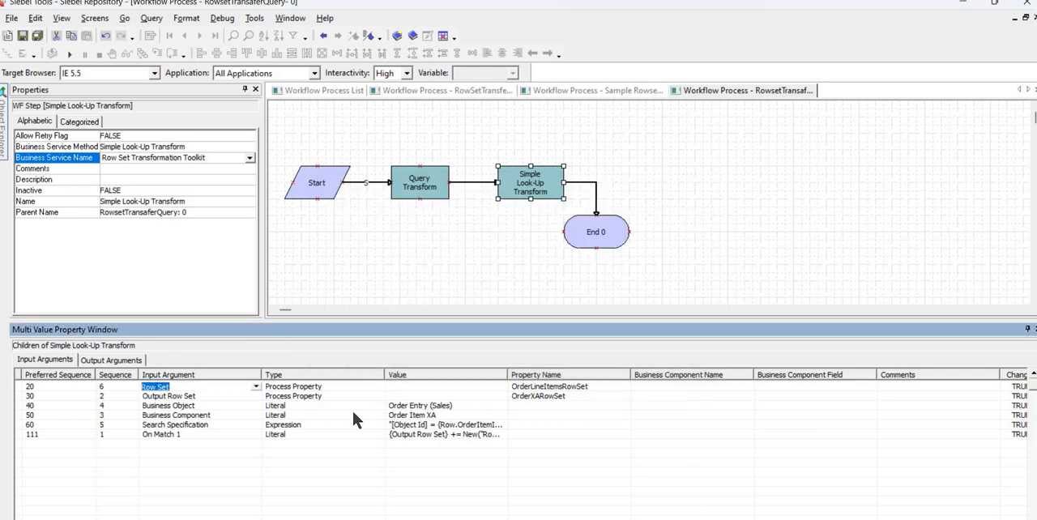
# Widen the Value column and inspect the Output Row Set input's available method arguments and assigned process property in Simple Look-Up Transform.
pyautogui.click(215, 395)
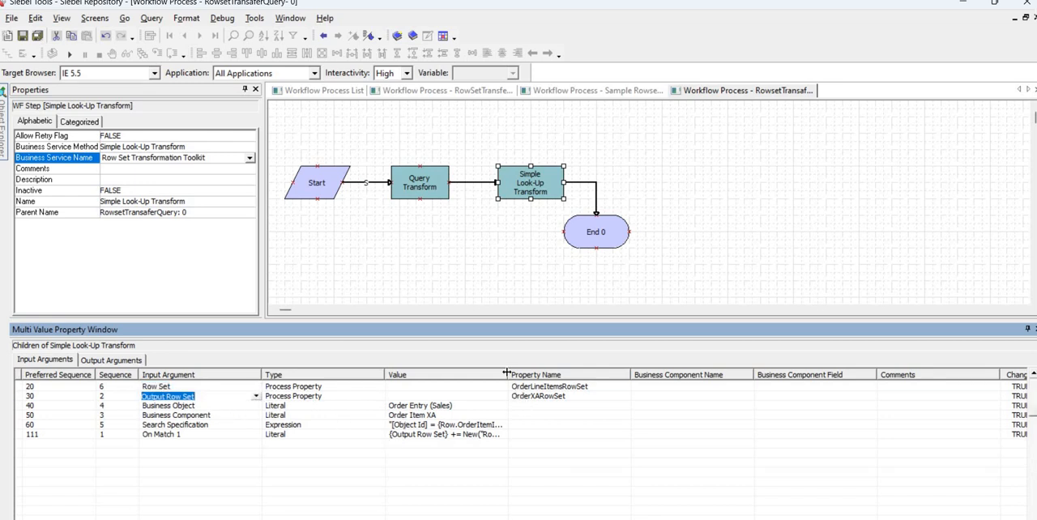
pyautogui.click(580, 395)
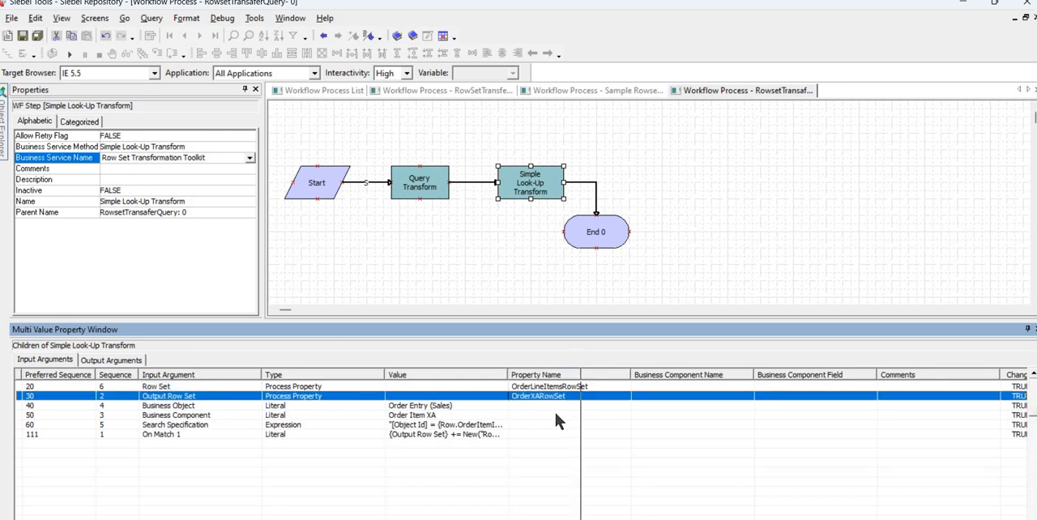
pyautogui.click(255, 395)
pyautogui.click(255, 396)
pyautogui.click(255, 396)
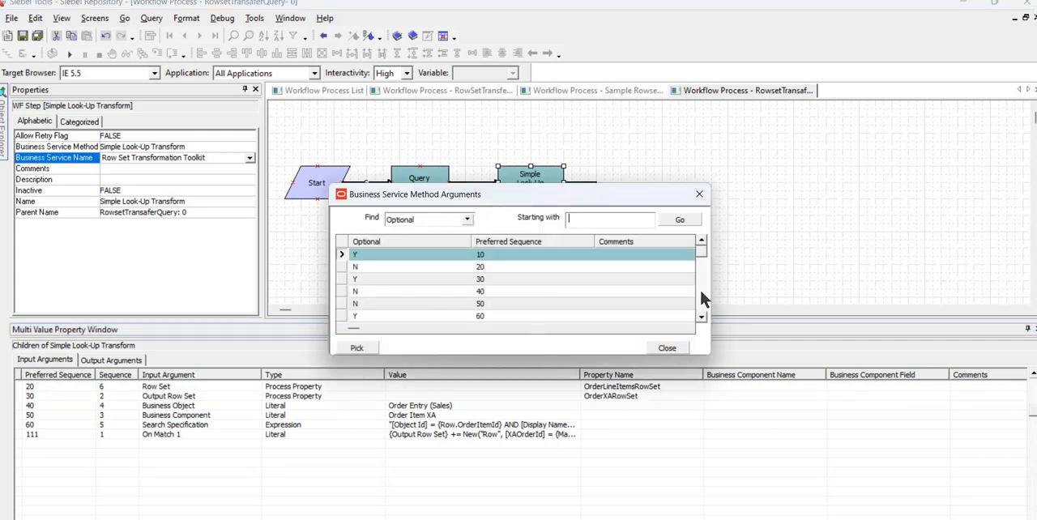
pyautogui.press('Escape')
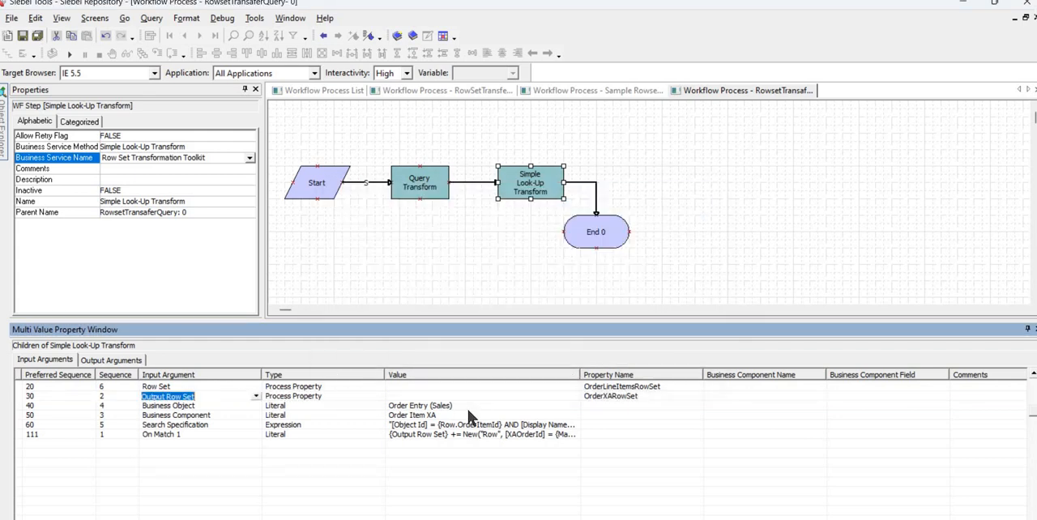
pyautogui.click(631, 396)
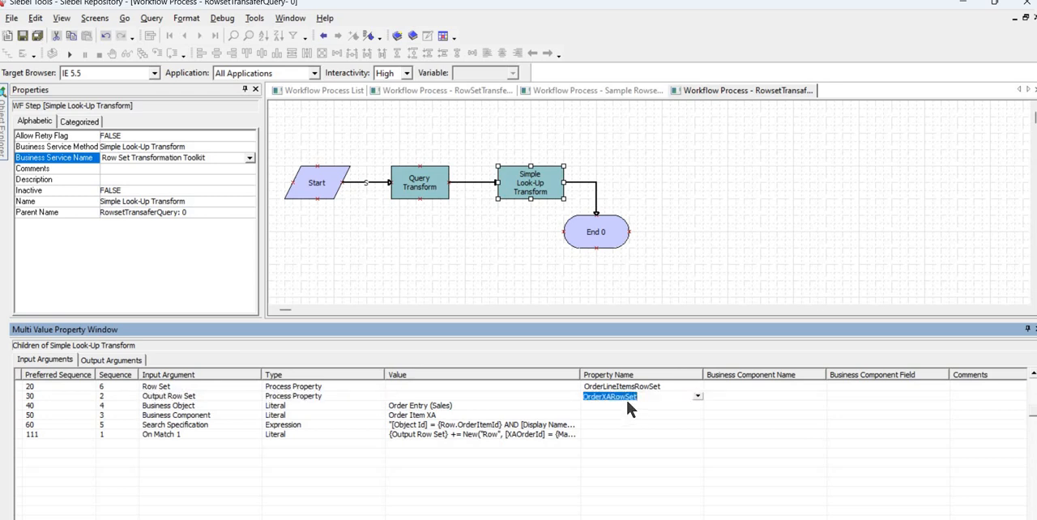
# Show the workflow's process properties and inspect the In/Out setting of OrderXARowSet.
pyautogui.click(604, 271)
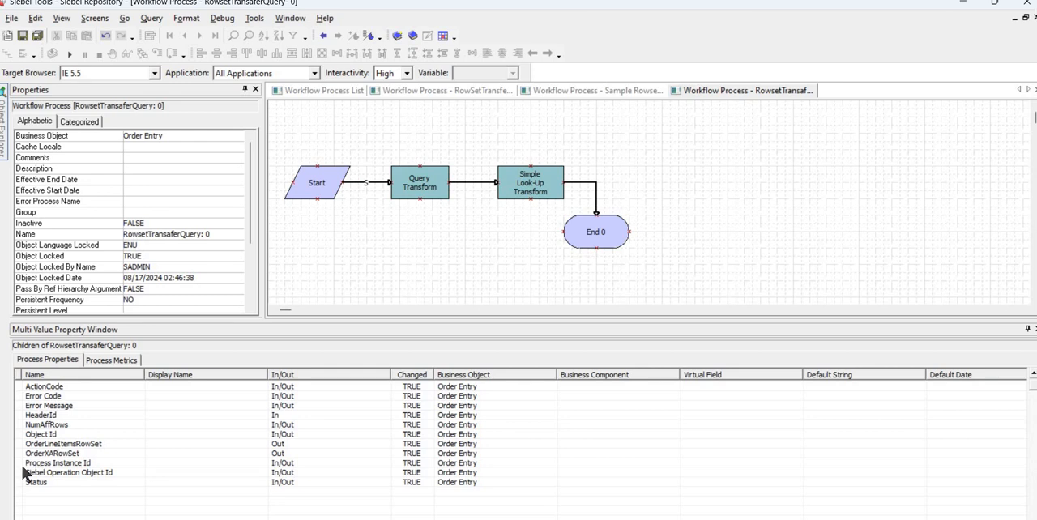
pyautogui.click(26, 454)
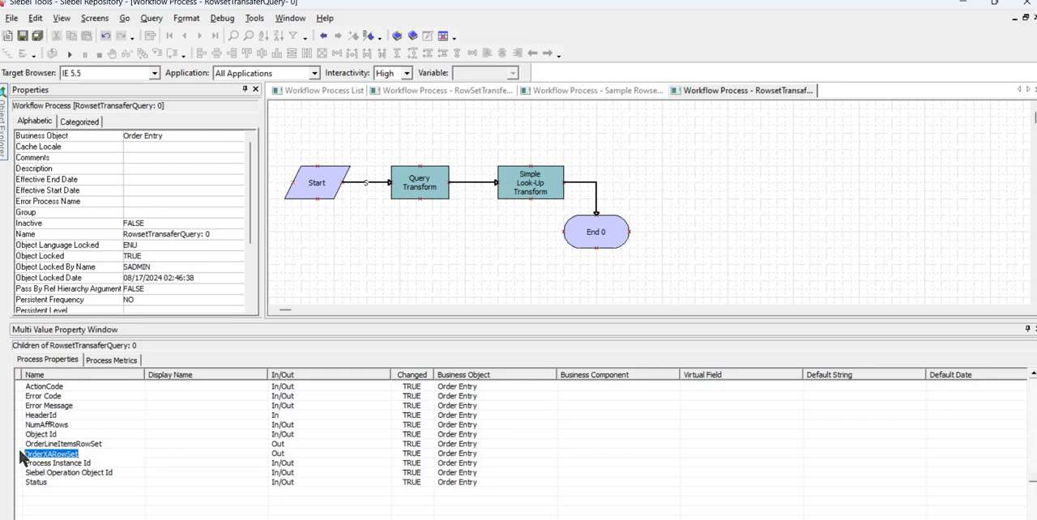
pyautogui.click(169, 451)
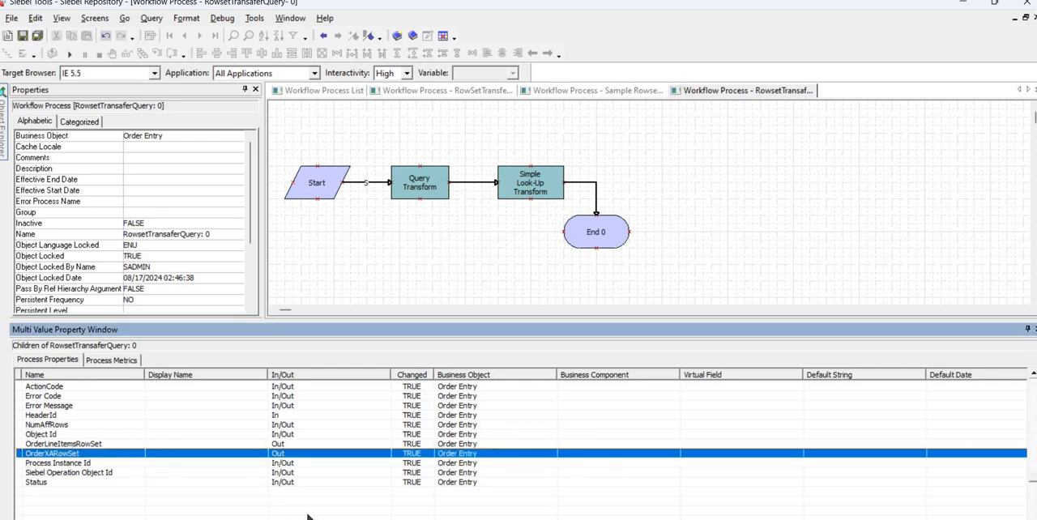
pyautogui.click(979, 452)
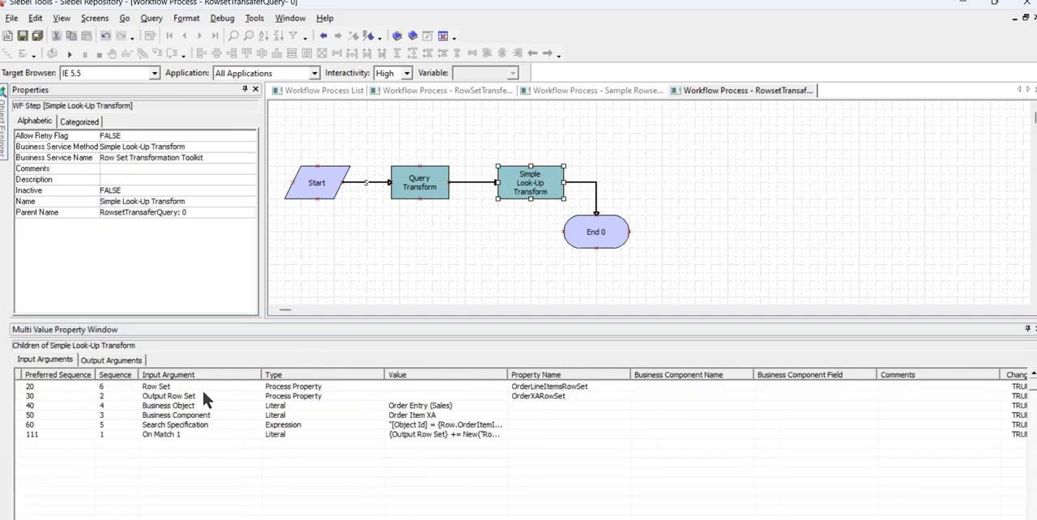
# Return to the Simple Look-Up Transform step's input arguments and check the property name of Output Row Set.
pyautogui.click(565, 397)
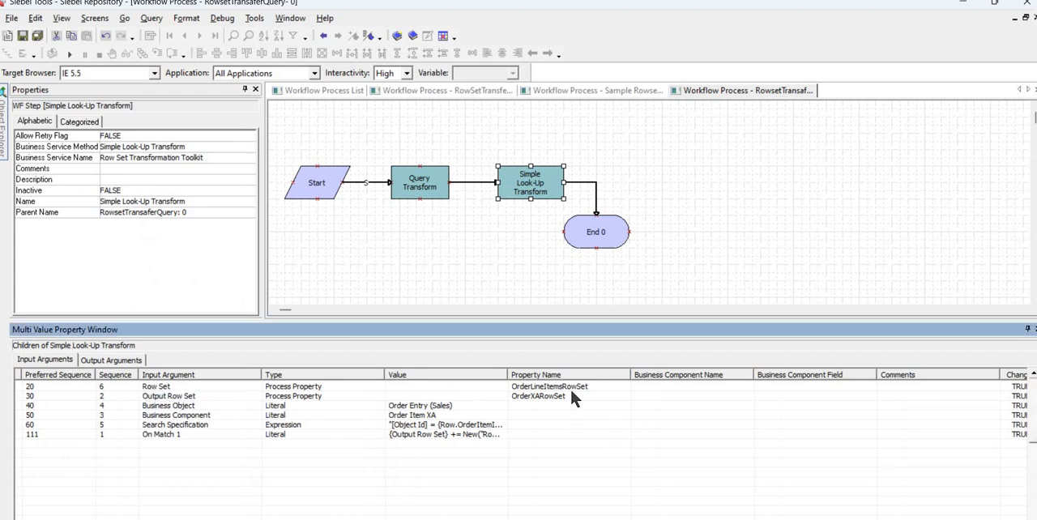
pyautogui.click(570, 394)
pyautogui.click(570, 393)
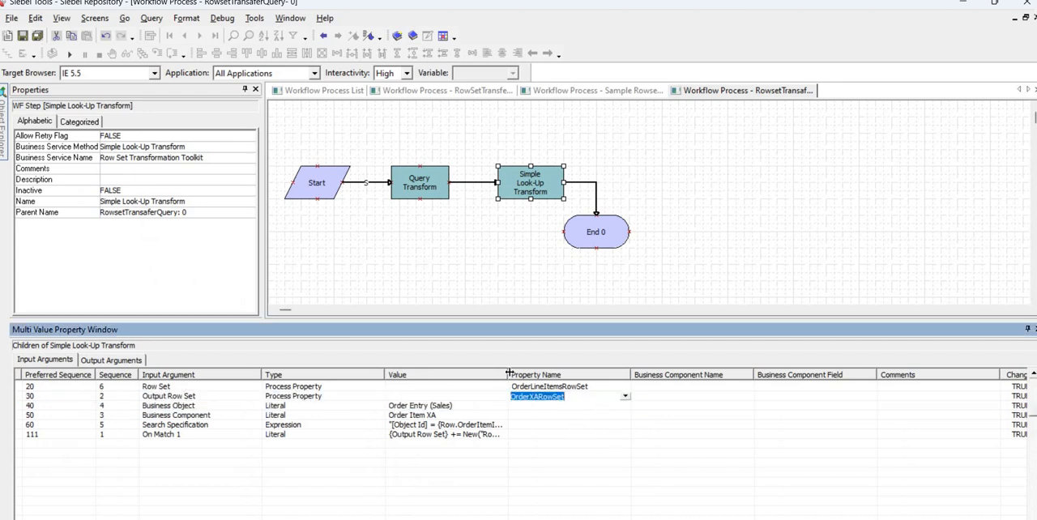
# Widen the Value column and inspect the Business Object and Business Component values of Simple Look-Up Transform.
pyautogui.moveTo(508, 375); pyautogui.dragTo(583, 374)
pyautogui.click(464, 405)
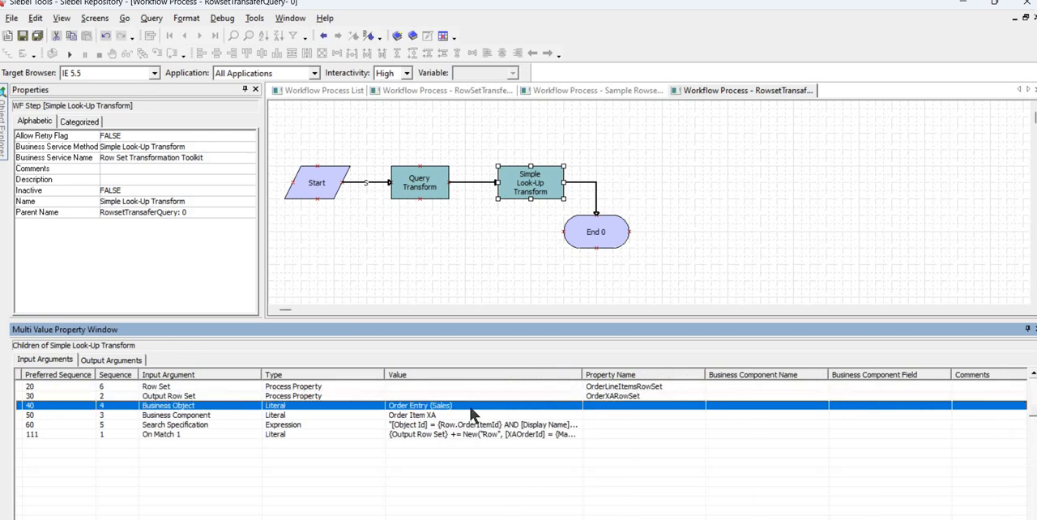
pyautogui.click(466, 407)
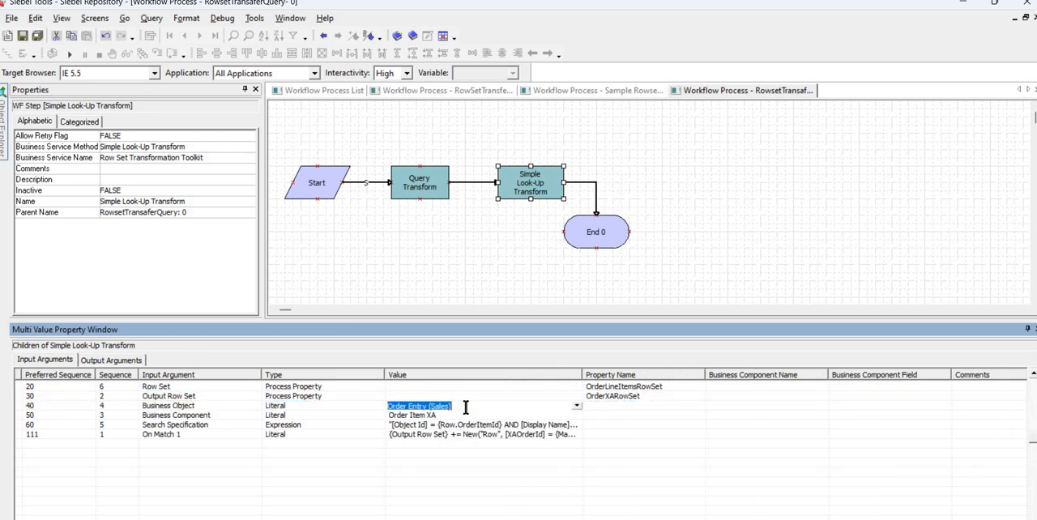
pyautogui.click(215, 417)
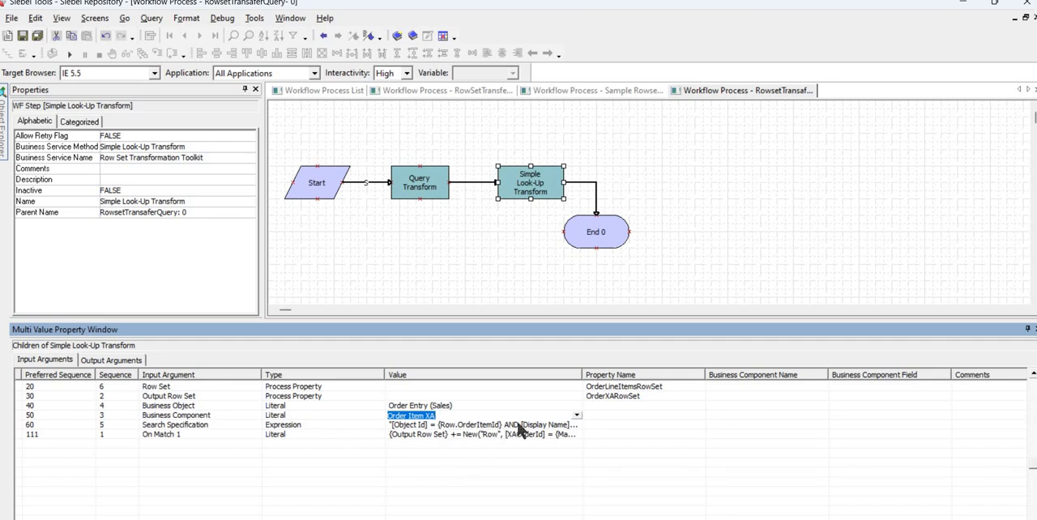
# Widen the Value column further and copy the Search Specification expression into the Notepad++ notes, above the XAOrderId row expression.
pyautogui.click(559, 425)
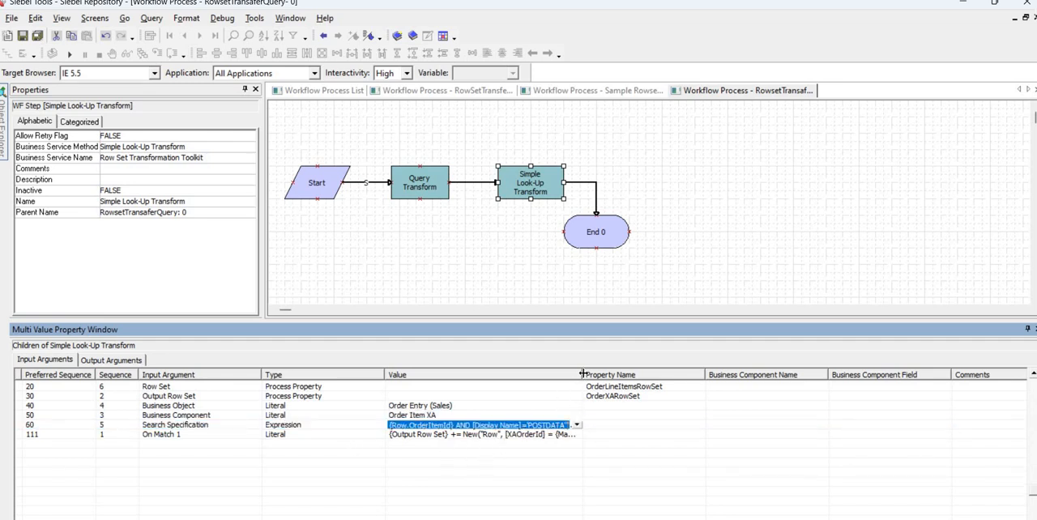
pyautogui.moveTo(711, 356); pyautogui.dragTo(711, 357)
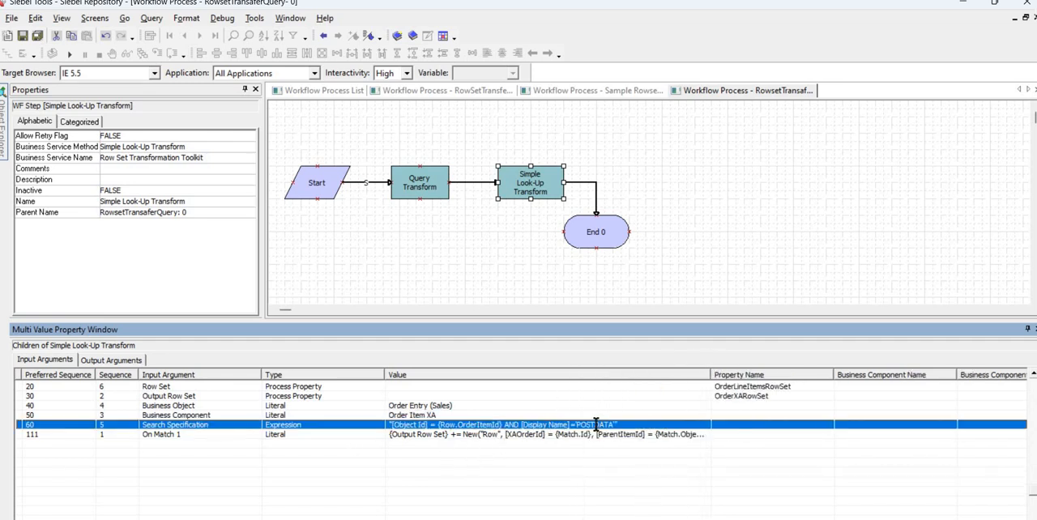
pyautogui.click(595, 424)
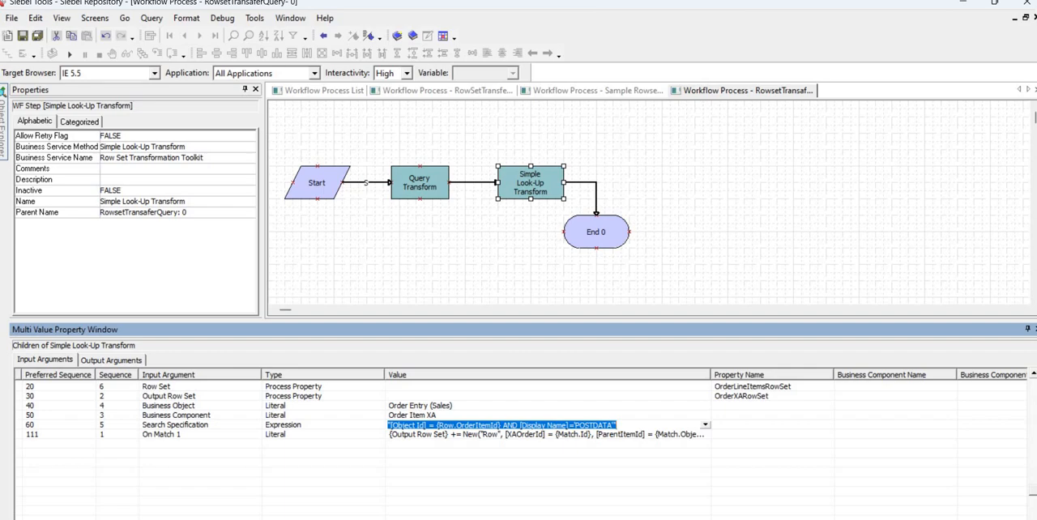
pyautogui.click(615, 452)
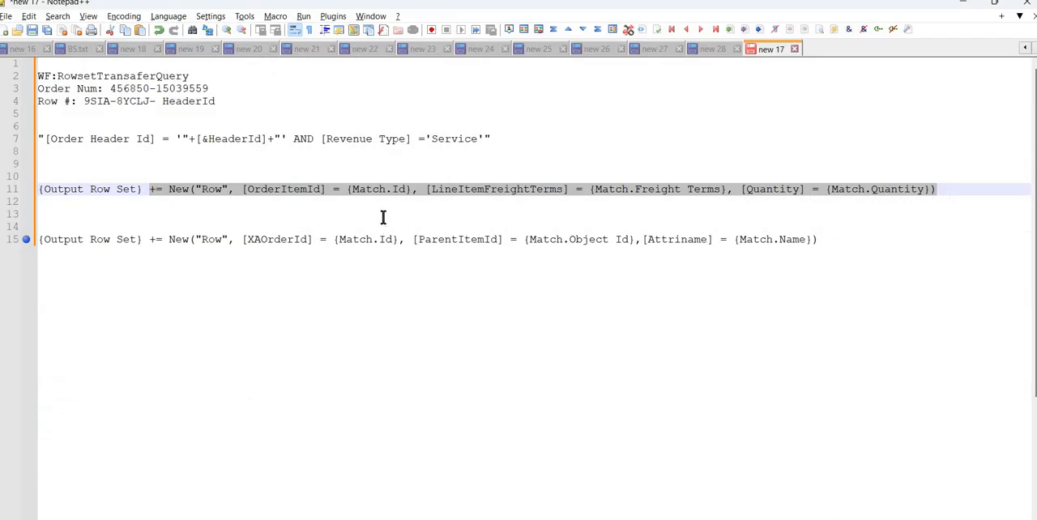
pyautogui.click(383, 217)
pyautogui.press('Return')
pyautogui.press('Return')
pyautogui.write('"[Object Id] = {Row.OrderItemId} AND [Display Name]=\'POSTDATA\'"')
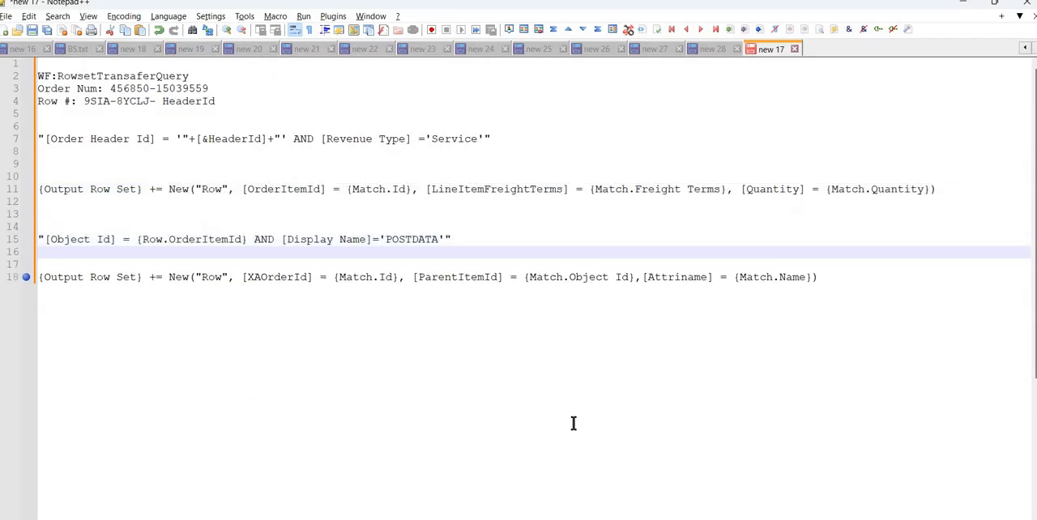
# Compare OrderItemId in the pasted search specification with the first output row expression, and review the whole search specification.
pyautogui.hotkey('alt', 'Tab')
pyautogui.moveTo(628, 421); pyautogui.dragTo(341, 265)
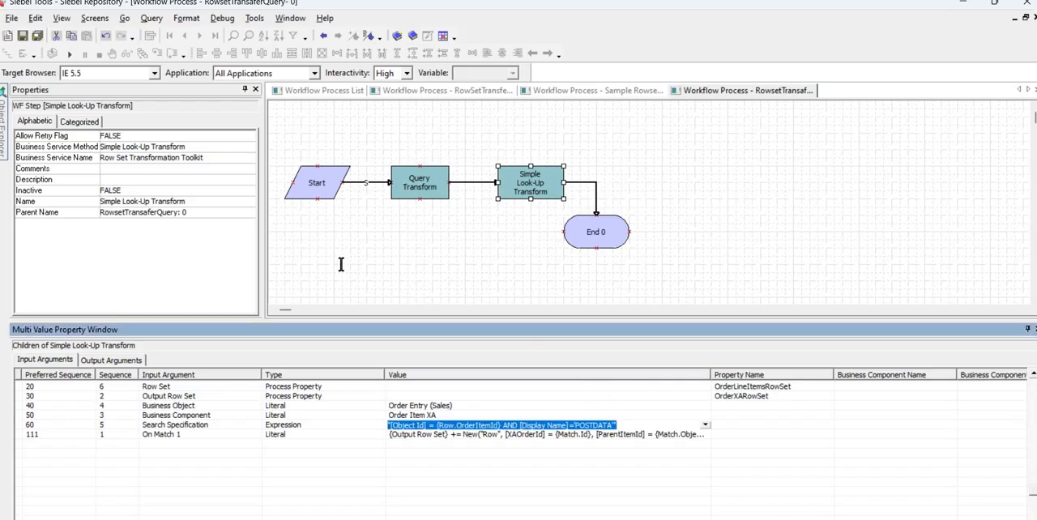
pyautogui.hotkey('alt', 'Tab')
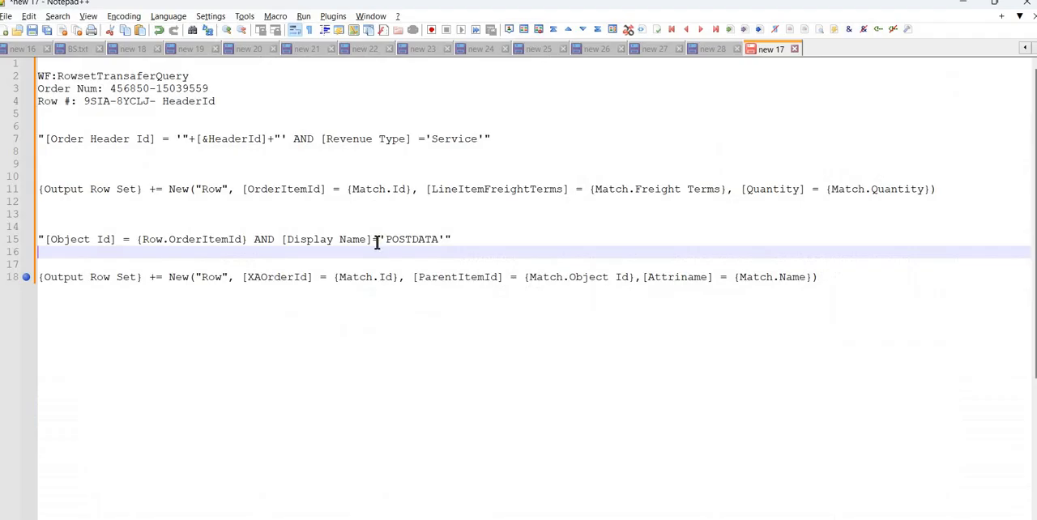
pyautogui.doubleClick(198, 240)
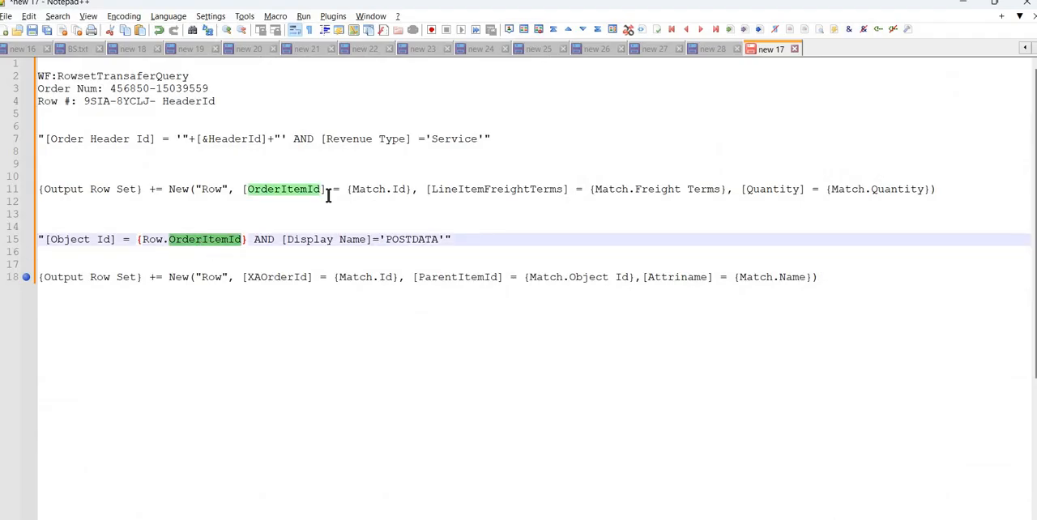
pyautogui.click(163, 239)
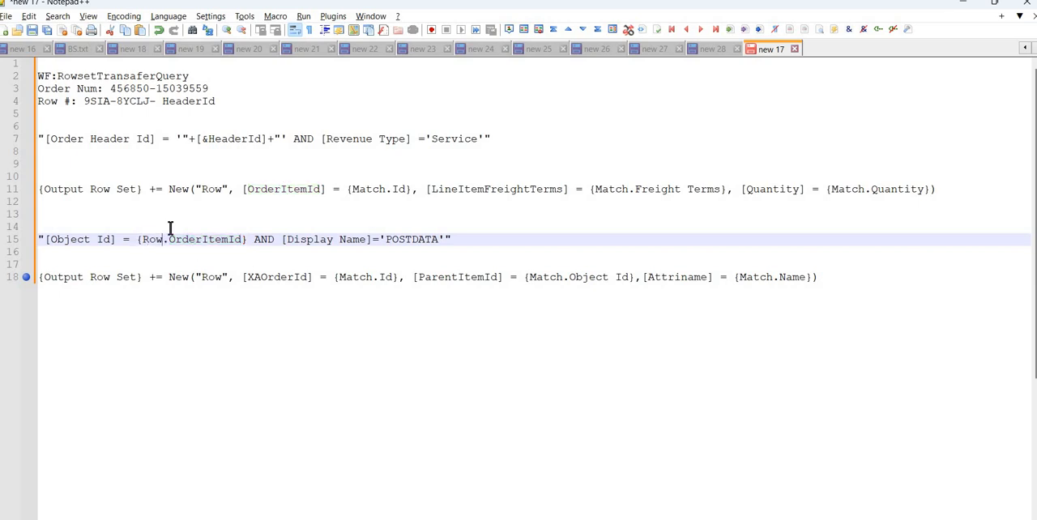
pyautogui.hotkey('ctrl', 'shift', 'Left')
pyautogui.click(251, 240)
pyautogui.moveTo(449, 239); pyautogui.dragTo(29, 236)
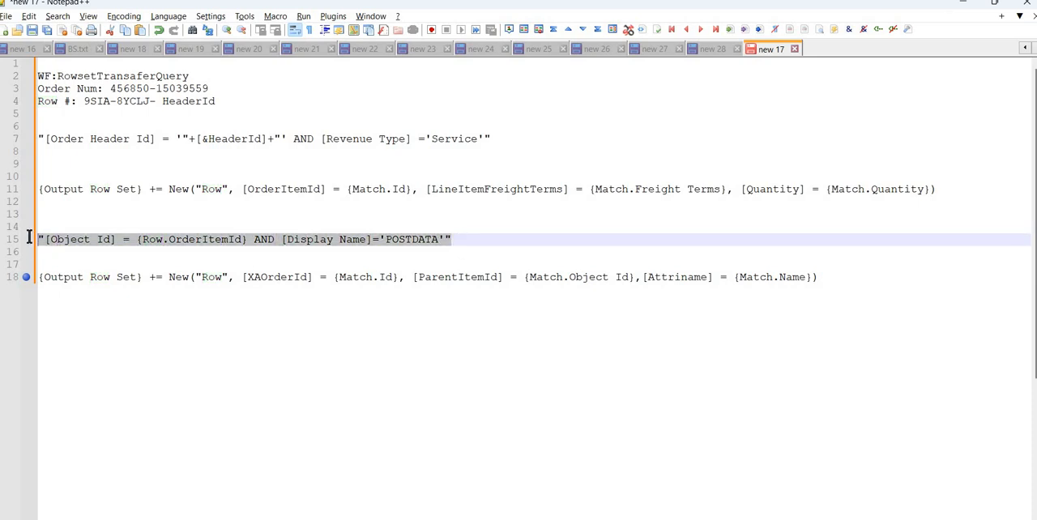
pyautogui.click(449, 253)
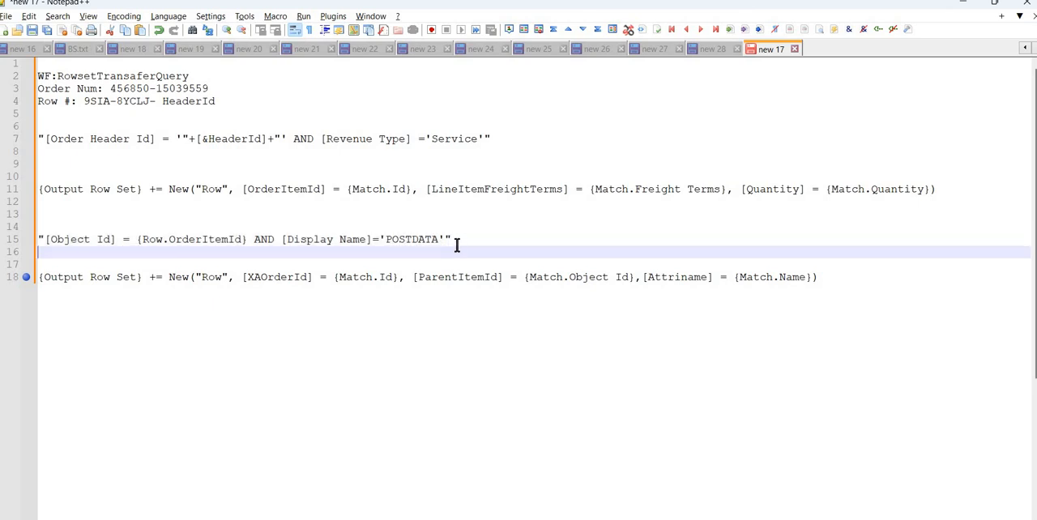
pyautogui.click(451, 240)
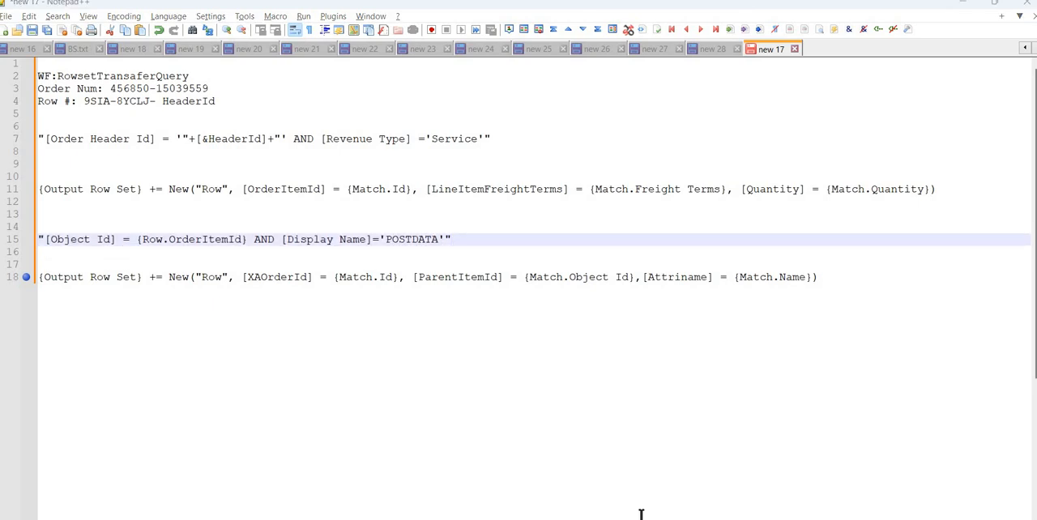
# Copy Simple Look-Up Transform's On Match 1 value from Siebel Tools into the Notepad++ notes, below the search specification.
pyautogui.moveTo(682, 519)
pyautogui.click(613, 492)
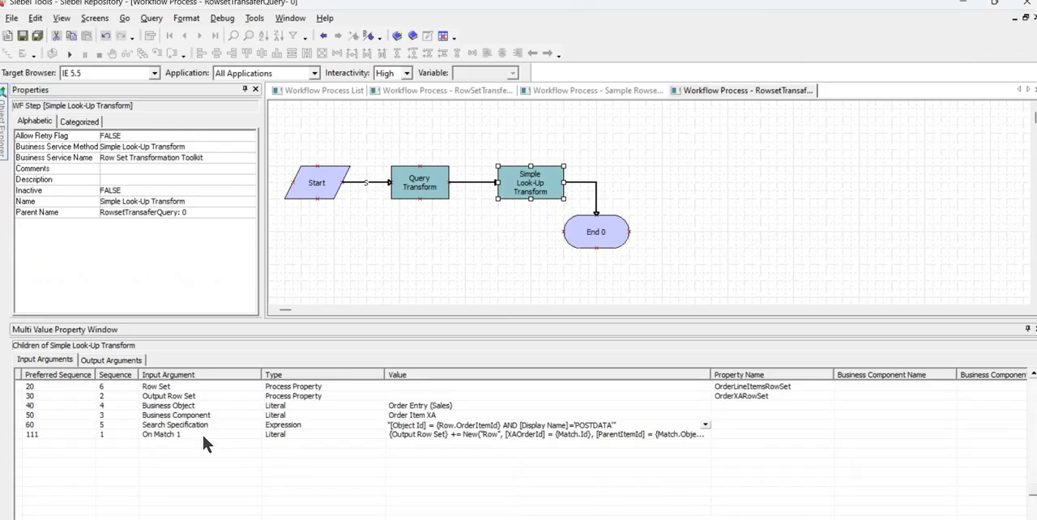
pyautogui.click(203, 435)
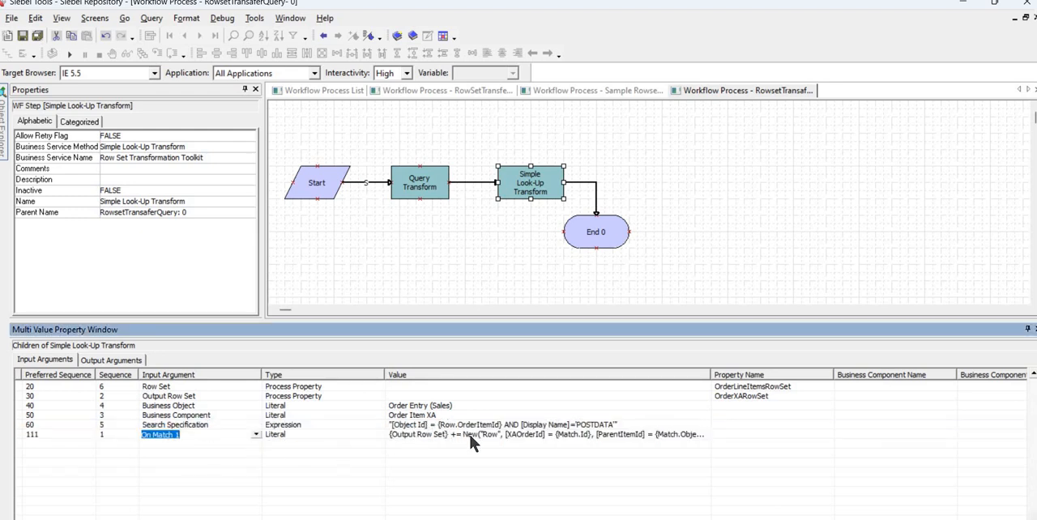
pyautogui.click(554, 441)
pyautogui.hotkey('alt', 'Tab')
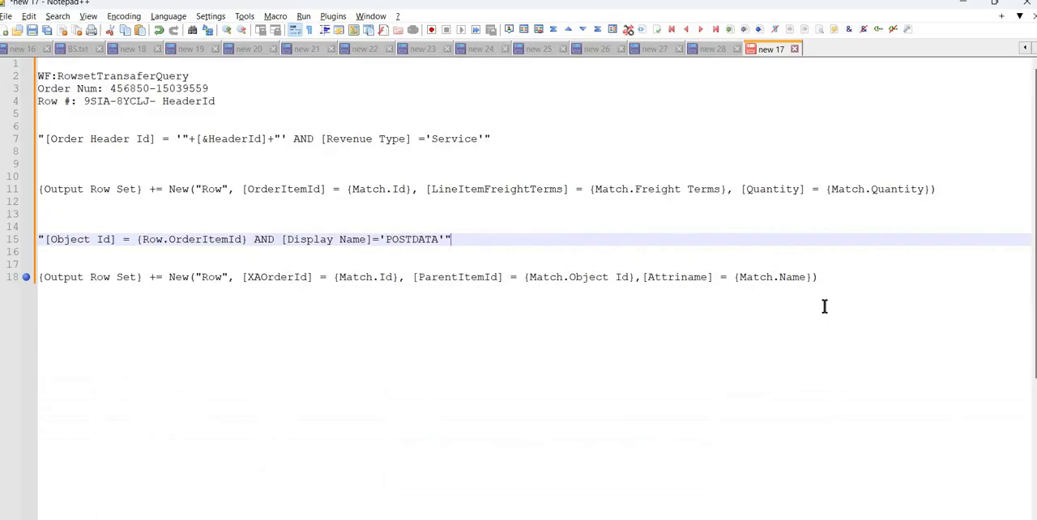
pyautogui.press('Down')
pyautogui.press('Down')
pyautogui.press('Down')
pyautogui.hotkey('ctrl', 'c')
pyautogui.press('Up')
pyautogui.press('Up')
pyautogui.press('Return')
pyautogui.press('Return')
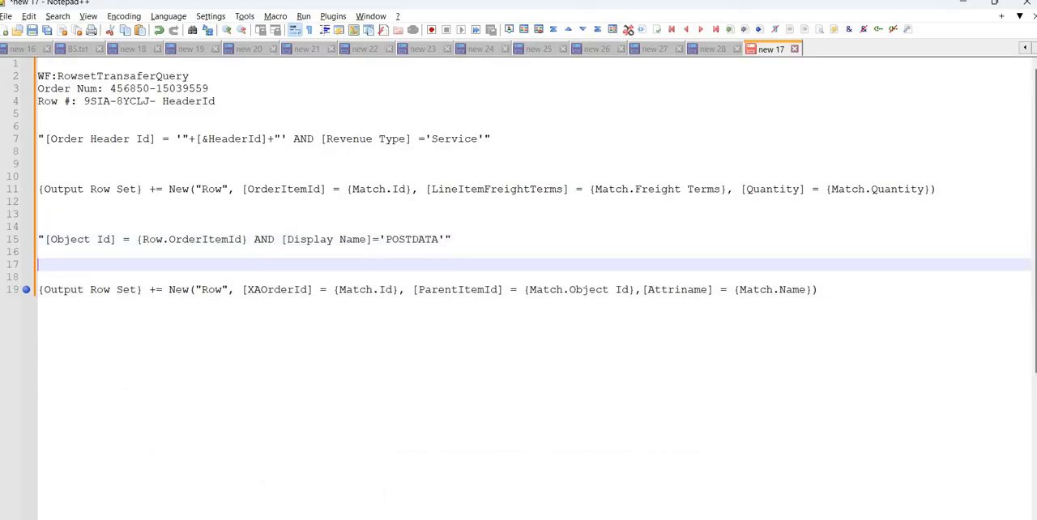
pyautogui.hotkey('ctrl', 'v')
# Compare the pasted On Match 1 expression with the Display Name condition of the search specification.
pyautogui.click(172, 277)
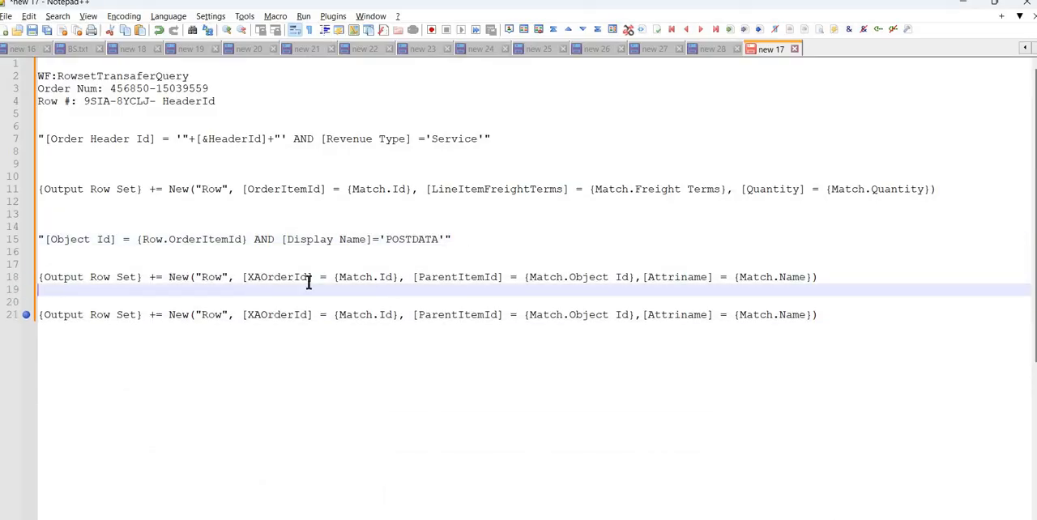
pyautogui.moveTo(169, 277); pyautogui.dragTo(454, 289)
pyautogui.moveTo(455, 244); pyautogui.dragTo(347, 241)
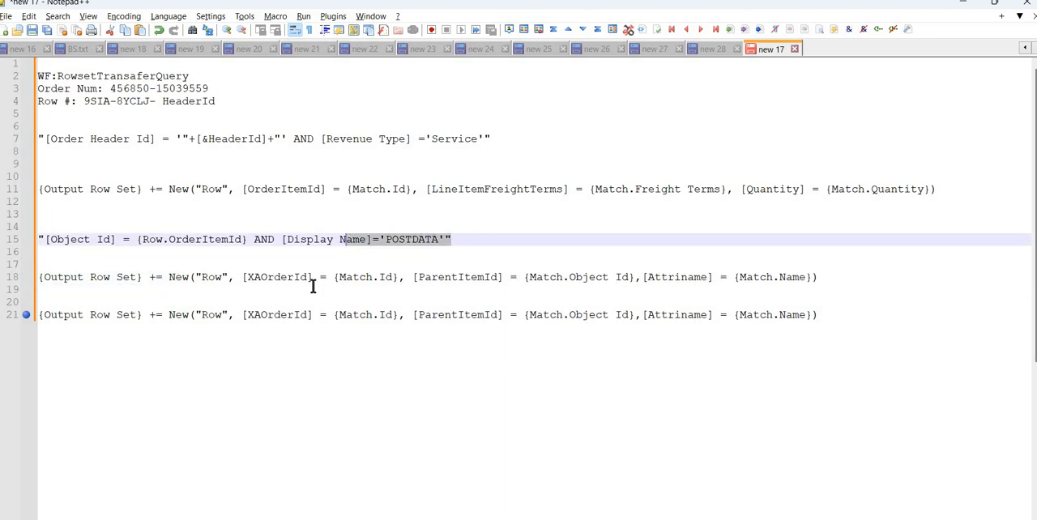
pyautogui.click(312, 287)
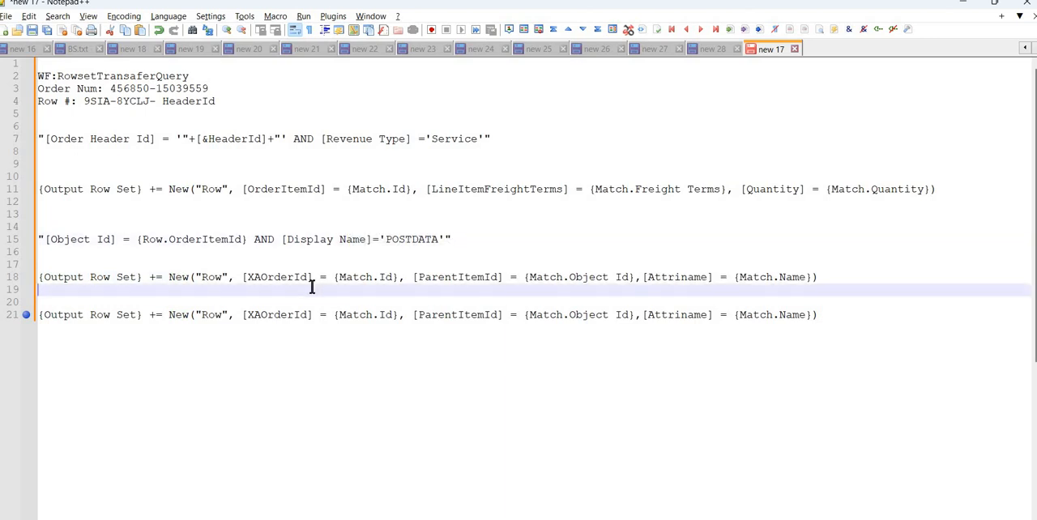
# Examine the XAOrderId, ParentItemId and Attriname mappings in the pasted On Match 1 expression, and its Output Row Set target.
pyautogui.click(268, 277)
pyautogui.doubleClick(273, 279)
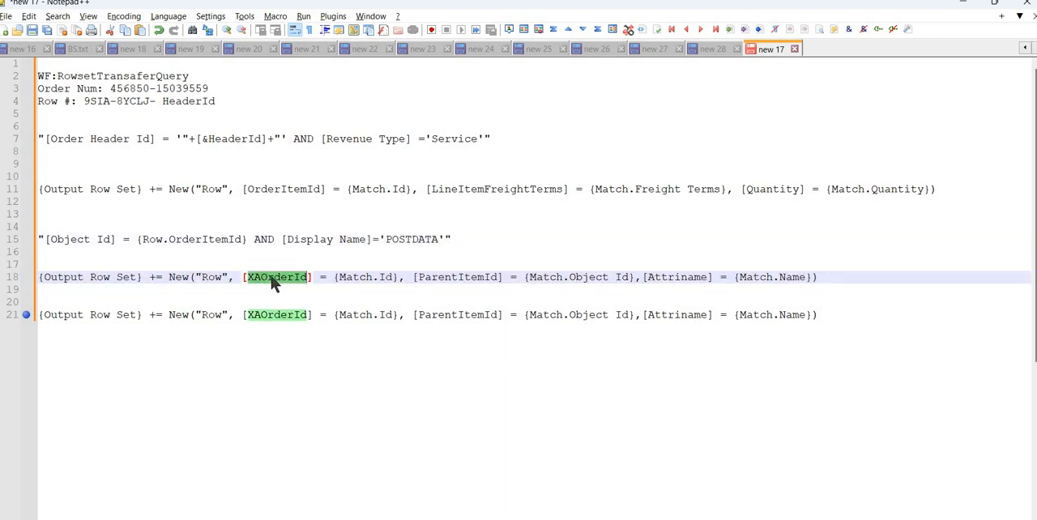
pyautogui.doubleClick(497, 278)
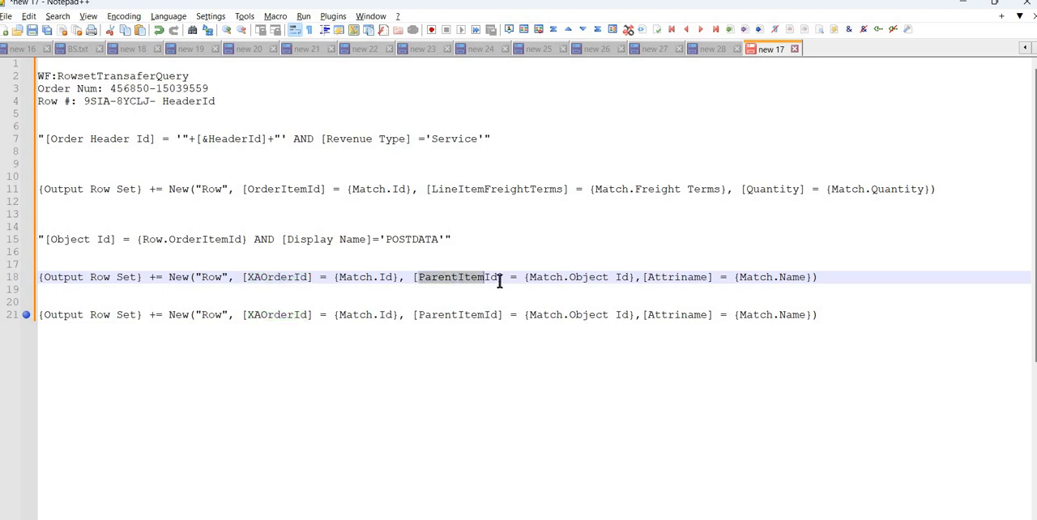
pyautogui.click(635, 275)
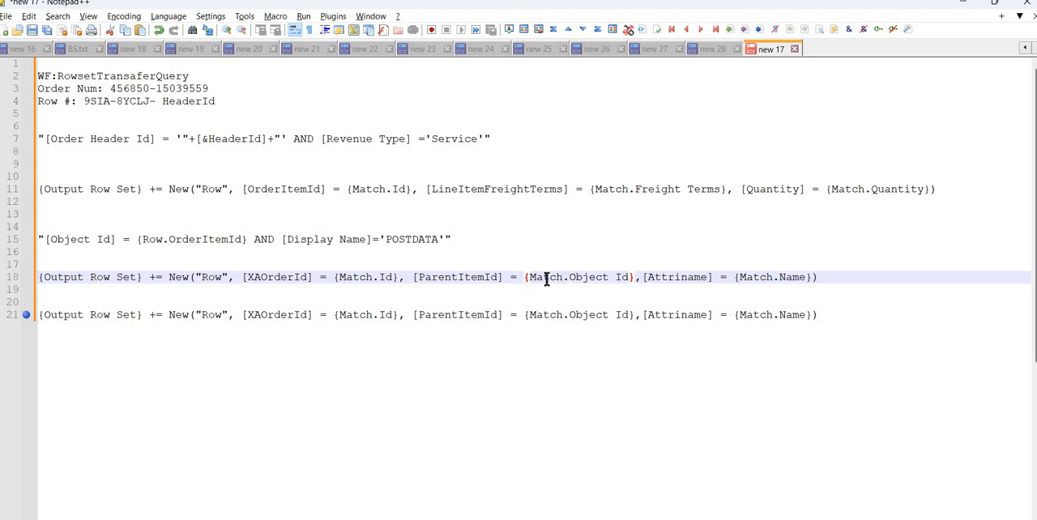
pyautogui.doubleClick(547, 278)
pyautogui.click(786, 269)
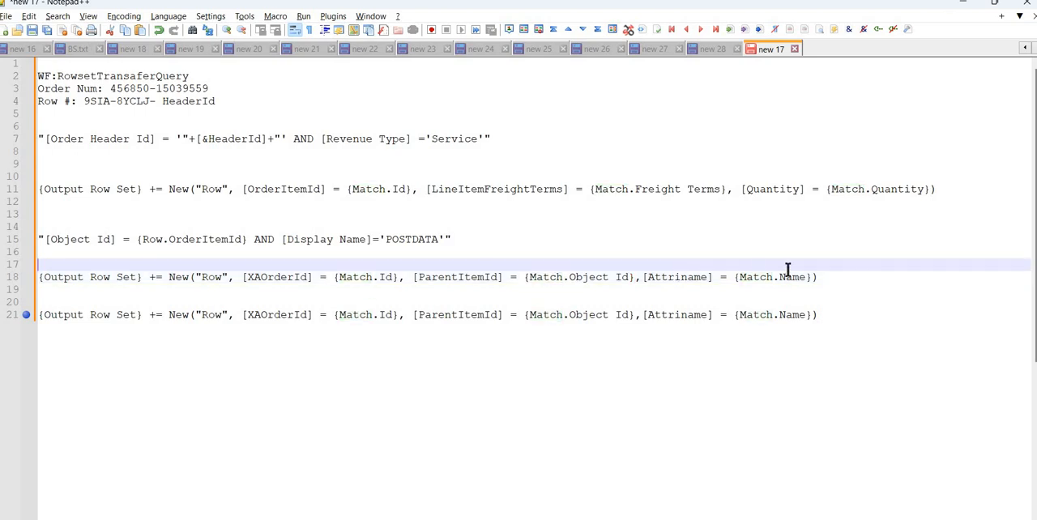
pyautogui.doubleClick(798, 277)
pyautogui.click(826, 277)
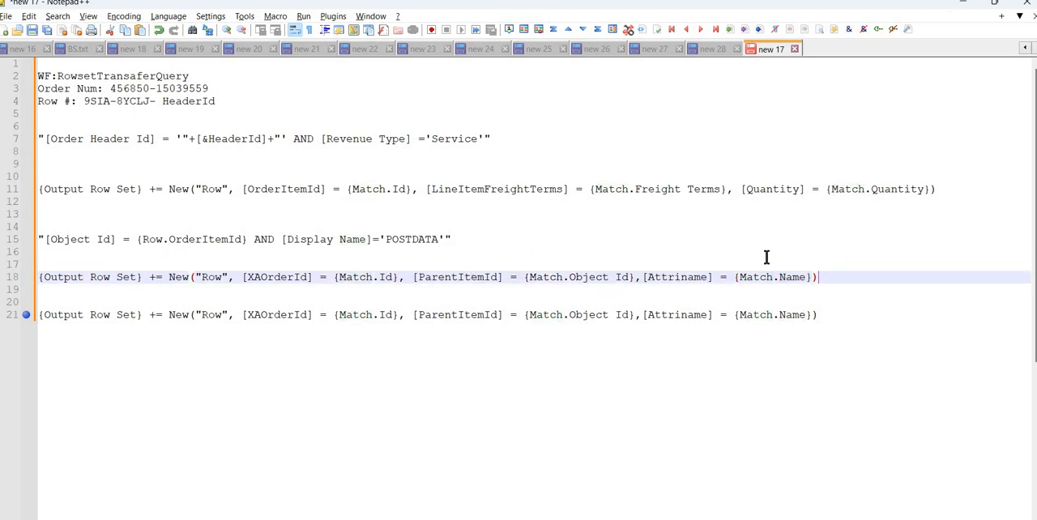
pyautogui.click(24, 277)
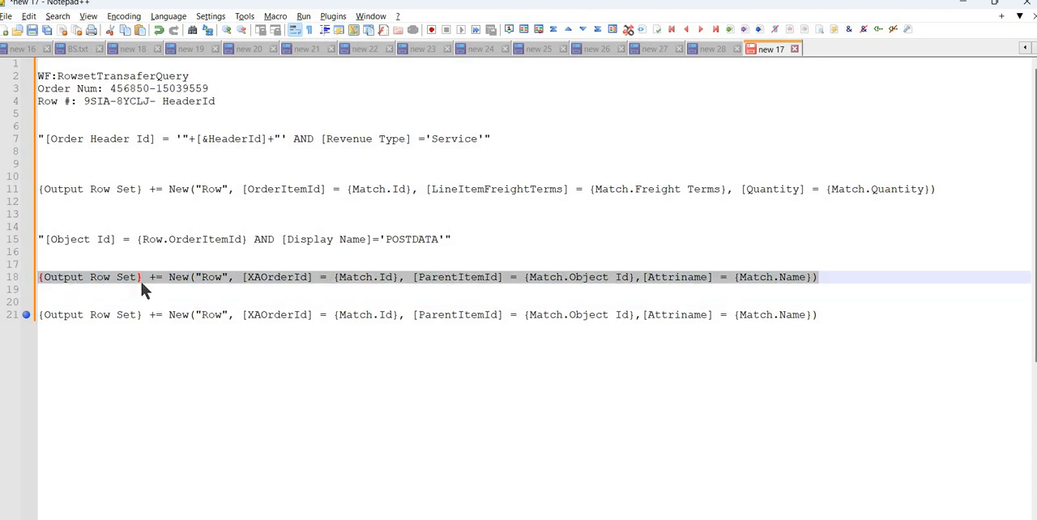
pyautogui.moveTo(148, 277); pyautogui.dragTo(39, 277)
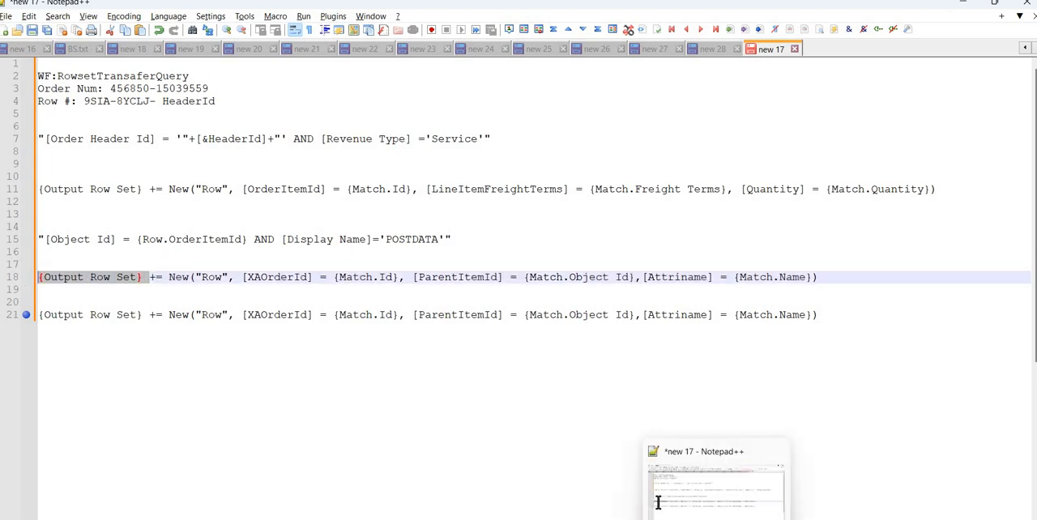
# Switch to Siebel Tools and review the OrderXARowSet and OrderLineItemsRowSet output arguments of Simple Look-Up Transform.
pyautogui.moveTo(687, 519)
pyautogui.click(603, 486)
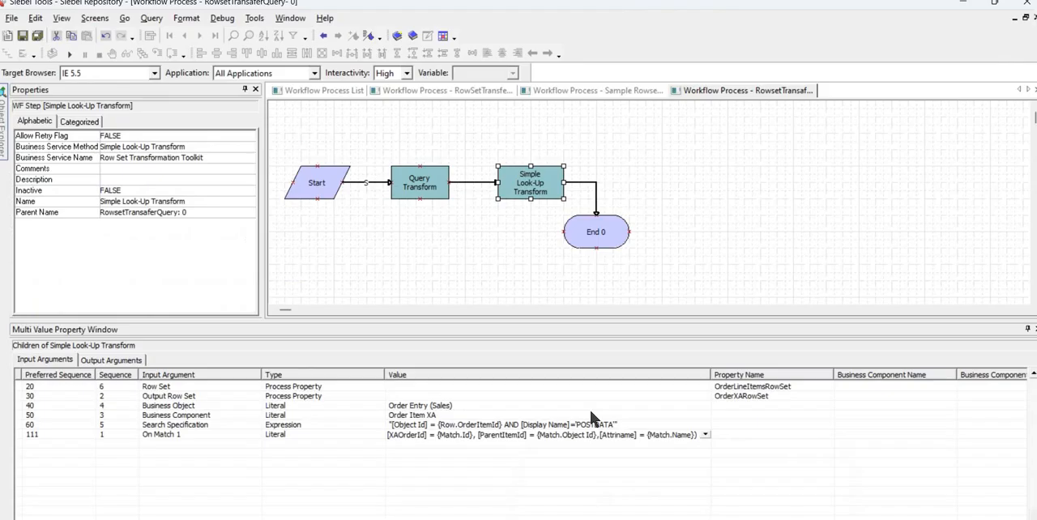
pyautogui.click(143, 361)
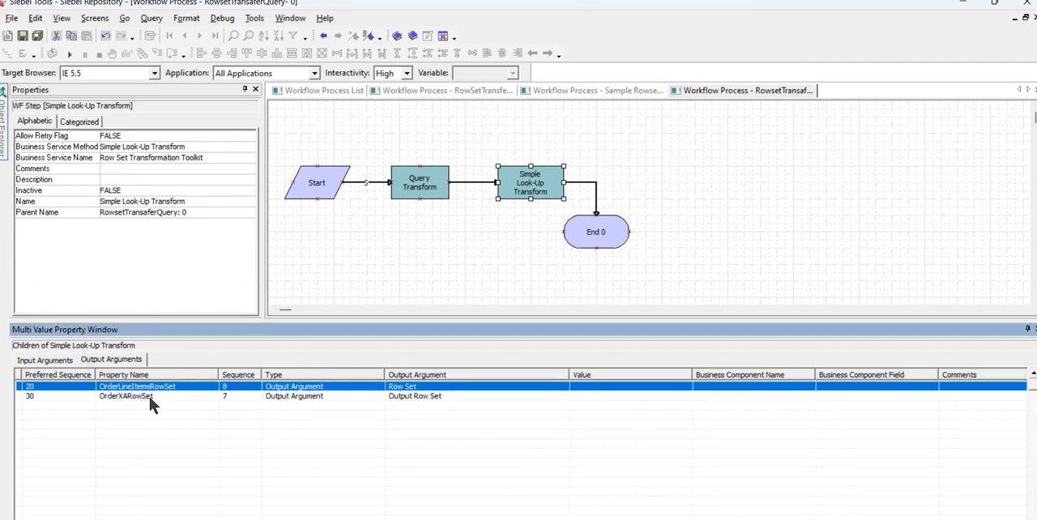
pyautogui.click(151, 396)
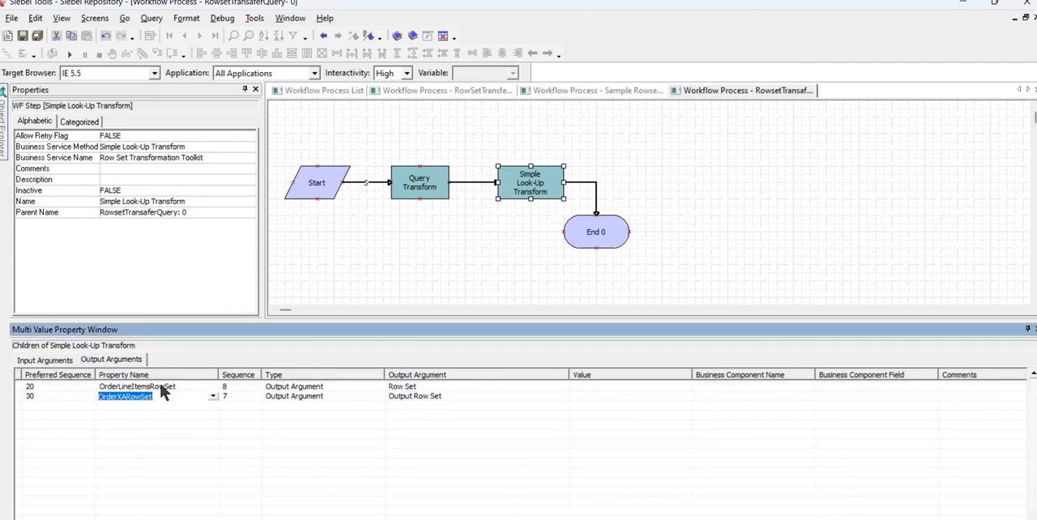
pyautogui.click(162, 386)
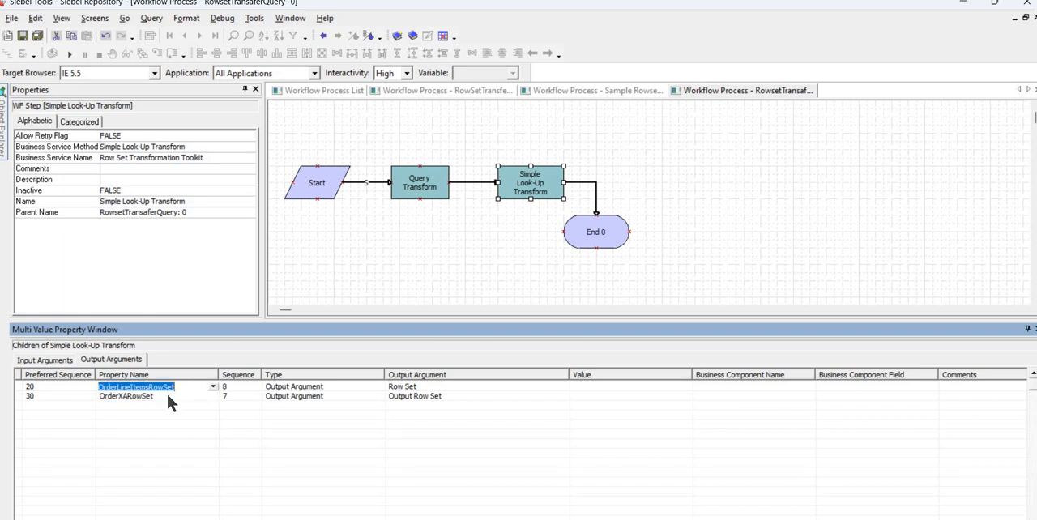
# Check the In/Out setting of the workflow's HeaderId process property.
pyautogui.click(441, 210)
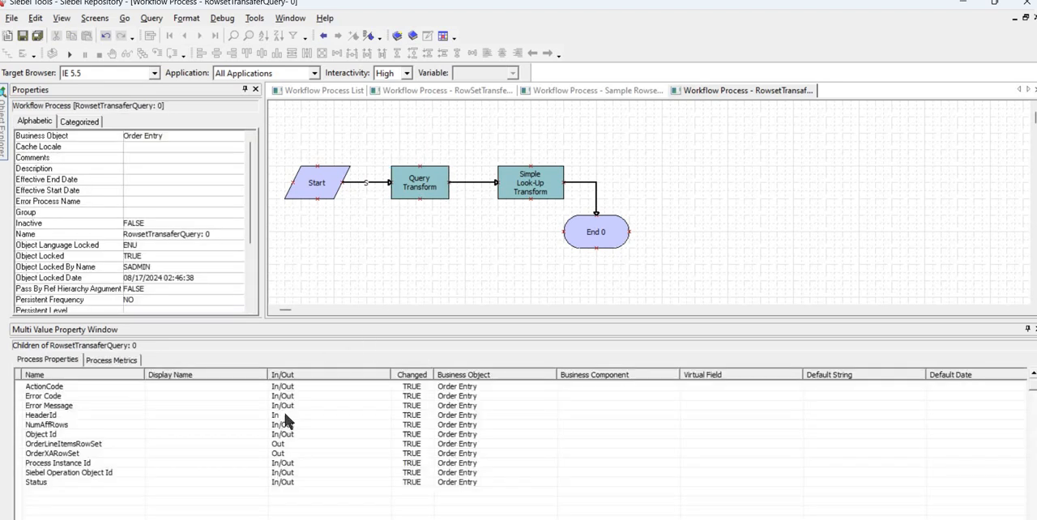
pyautogui.click(284, 415)
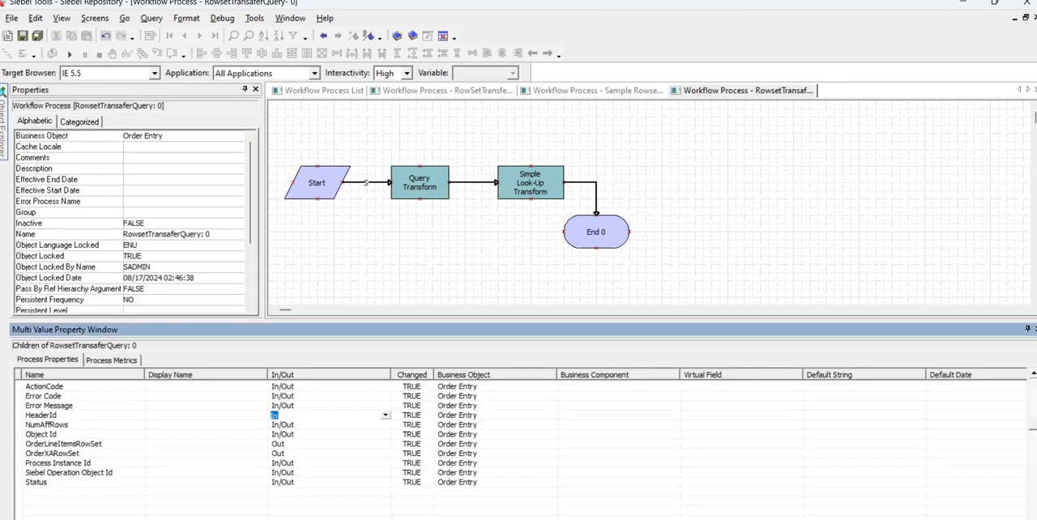
pyautogui.moveTo(565, 510)
pyautogui.click(285, 519)
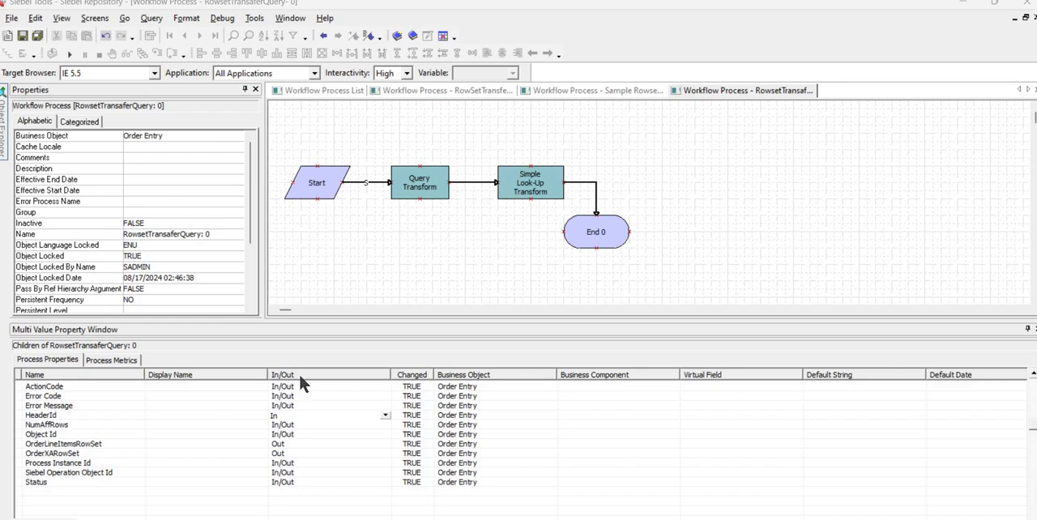
# Switch to the Siebel Business Service Simulator and rename the Object Id input property to HeaderId, matching the name in the Notepad++ notes.
pyautogui.hotkey('alt', 'Tab')
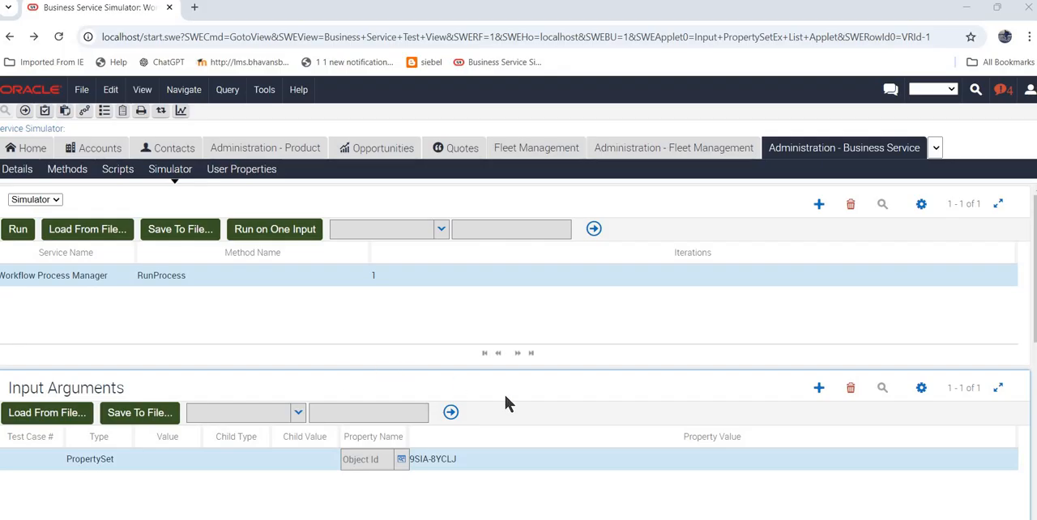
pyautogui.click(401, 459)
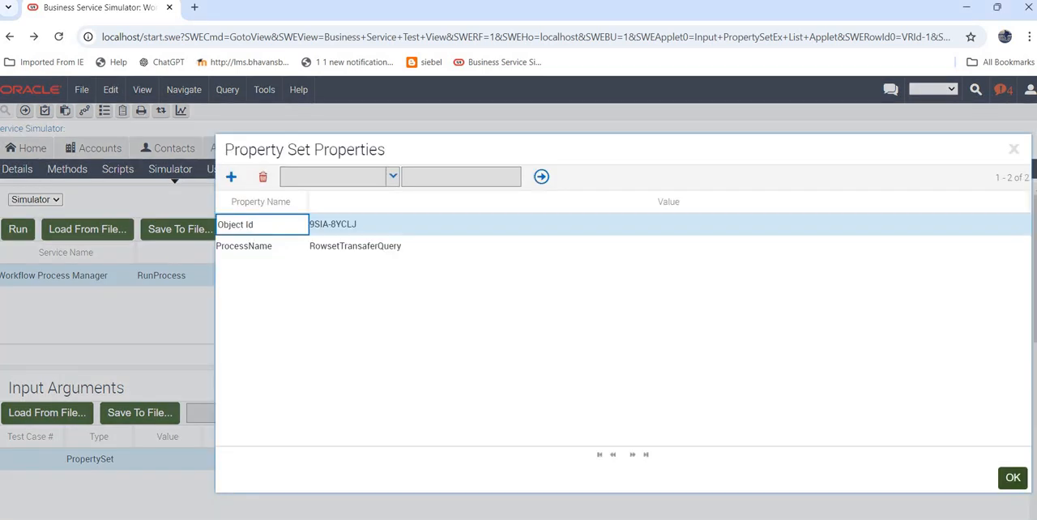
pyautogui.click(655, 518)
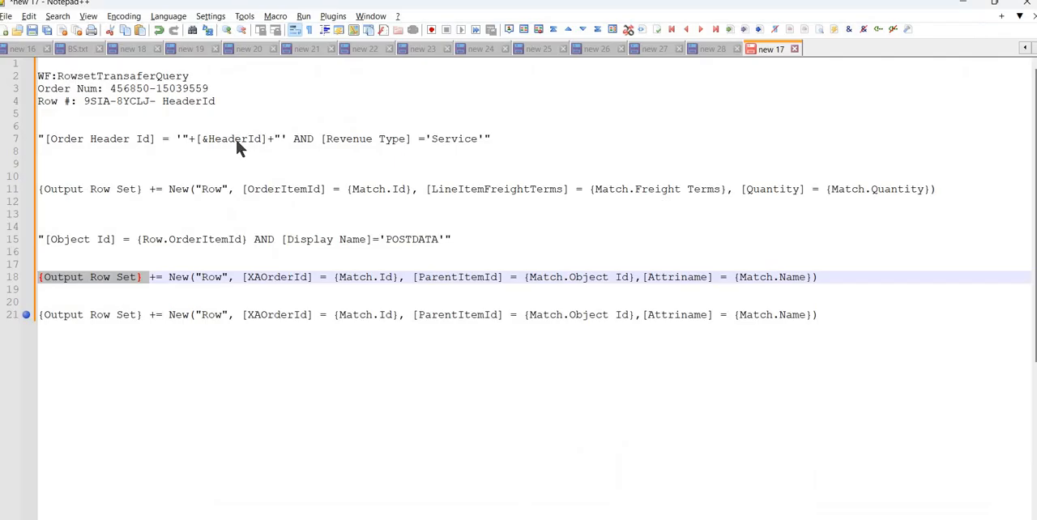
pyautogui.doubleClick(235, 140)
pyautogui.hotkey('ctrl', 'c')
pyautogui.hotkey('alt', 'Tab')
pyautogui.hotkey('ctrl', 'a')
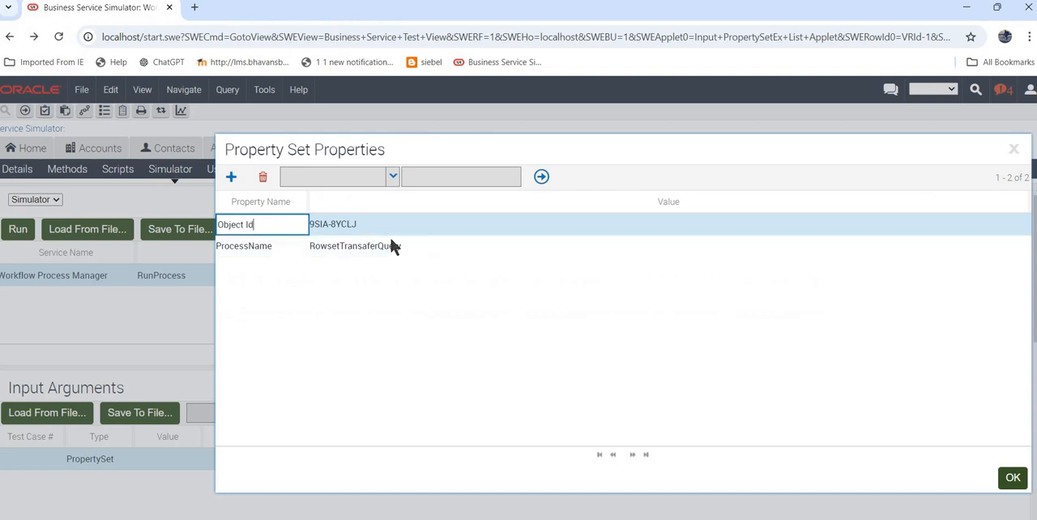
pyautogui.hotkey('ctrl', 'v')
pyautogui.press('Tab')
pyautogui.click(1013, 479)
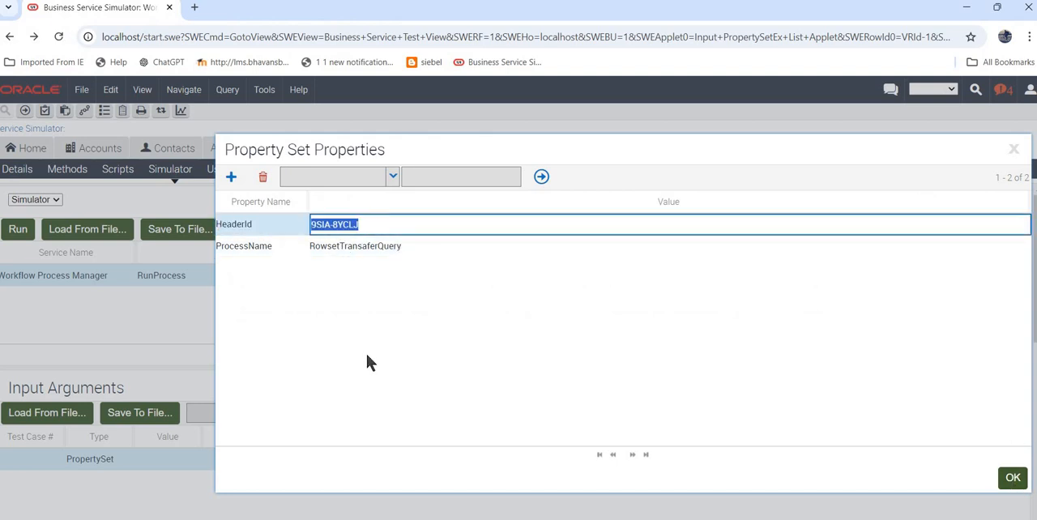
# Run the RunProcess test on one input and save its output arguments to a file, opening TempFile (33).xml.
pyautogui.click(288, 230)
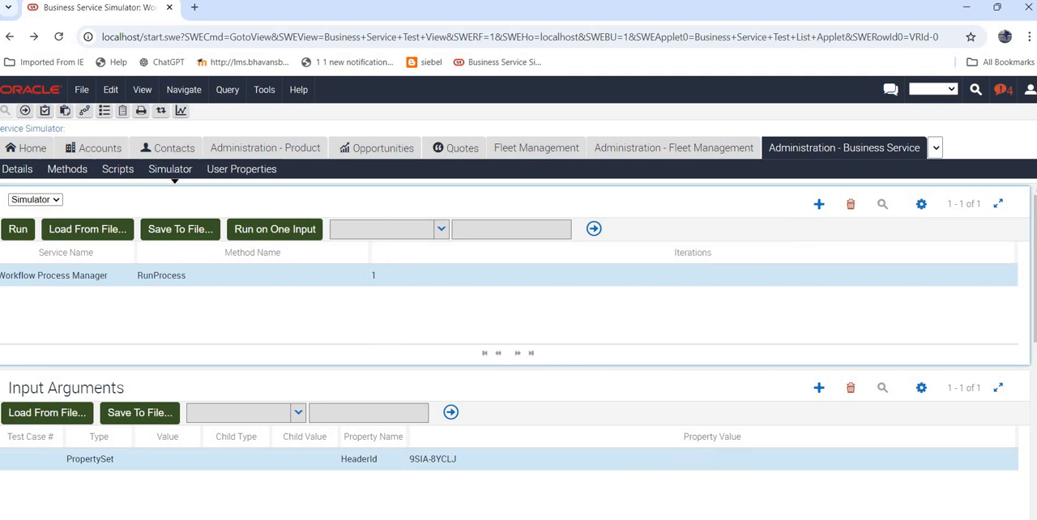
pyautogui.scroll(-5, 365, 314)
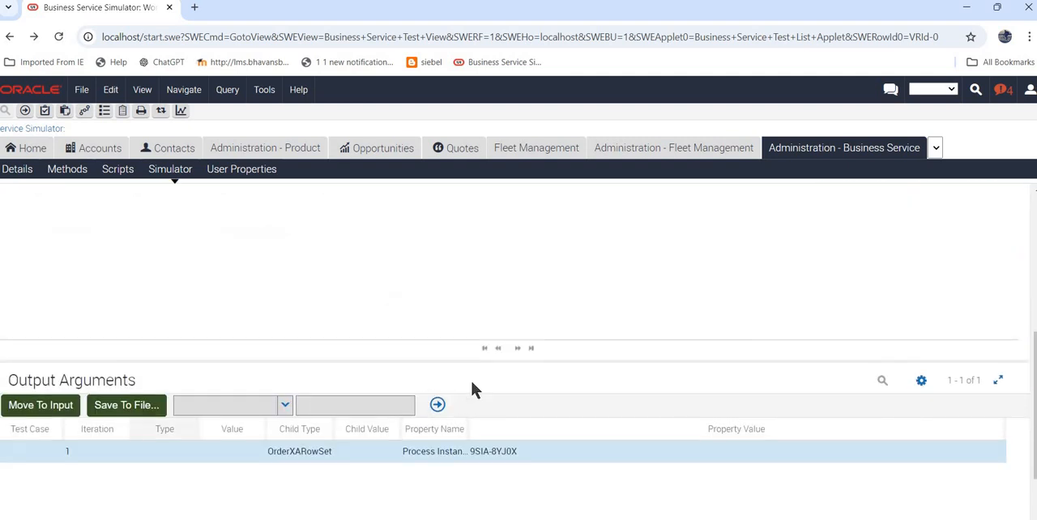
pyautogui.click(124, 270)
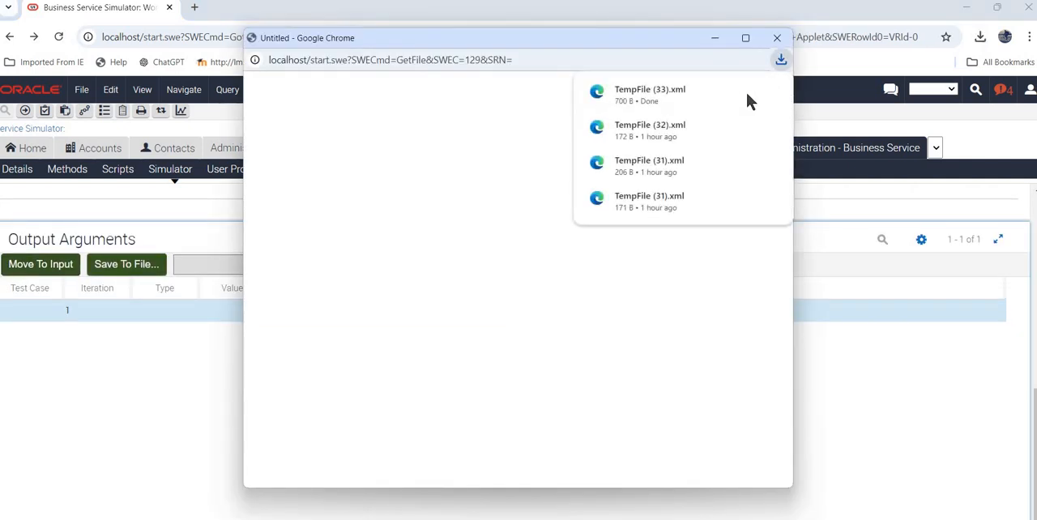
pyautogui.click(771, 90)
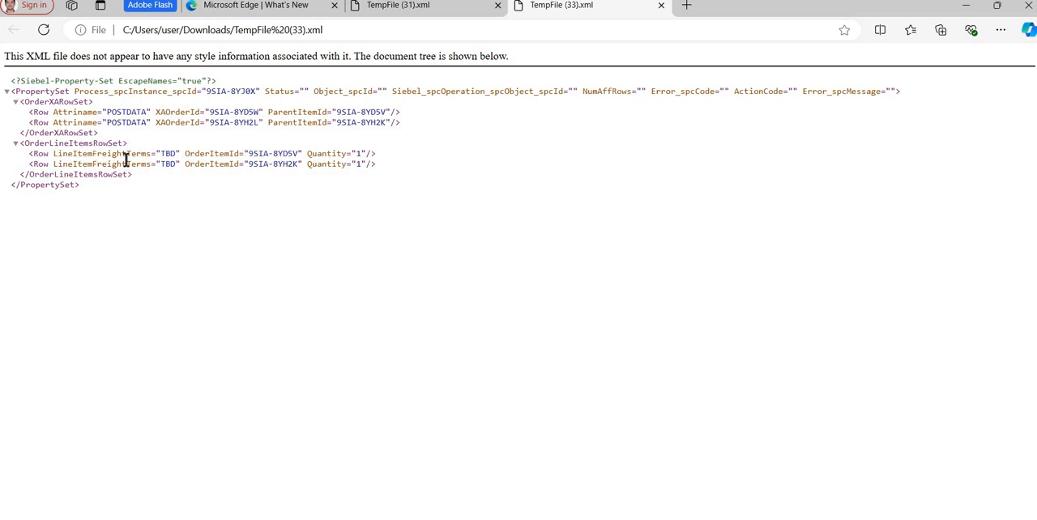
# Examine LineItemFreightTerms, OrderItemId and Quantity in the first OrderLineItemsRowSet row, and locate the OrderXARowSet section of the output XML.
pyautogui.moveTo(82, 153); pyautogui.dragTo(176, 155)
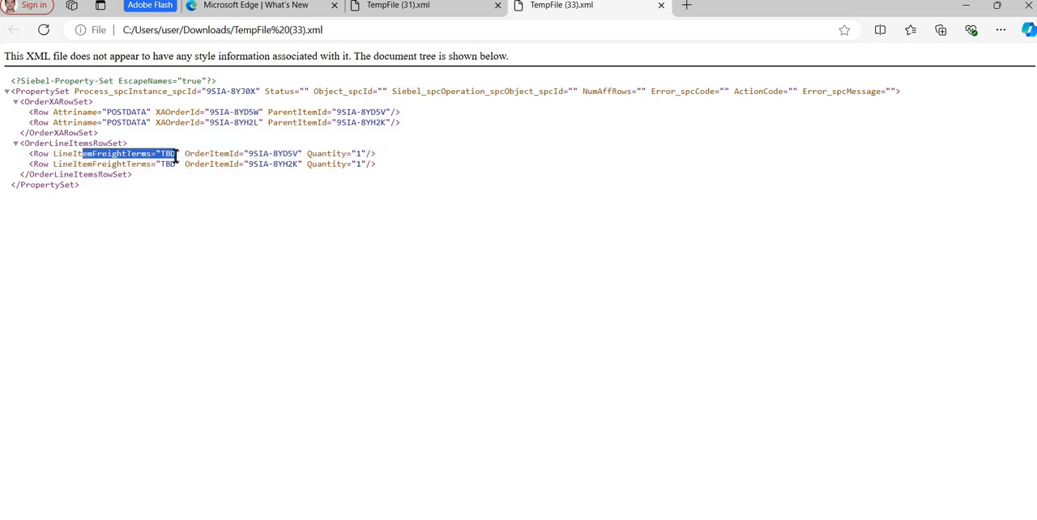
pyautogui.click(182, 160)
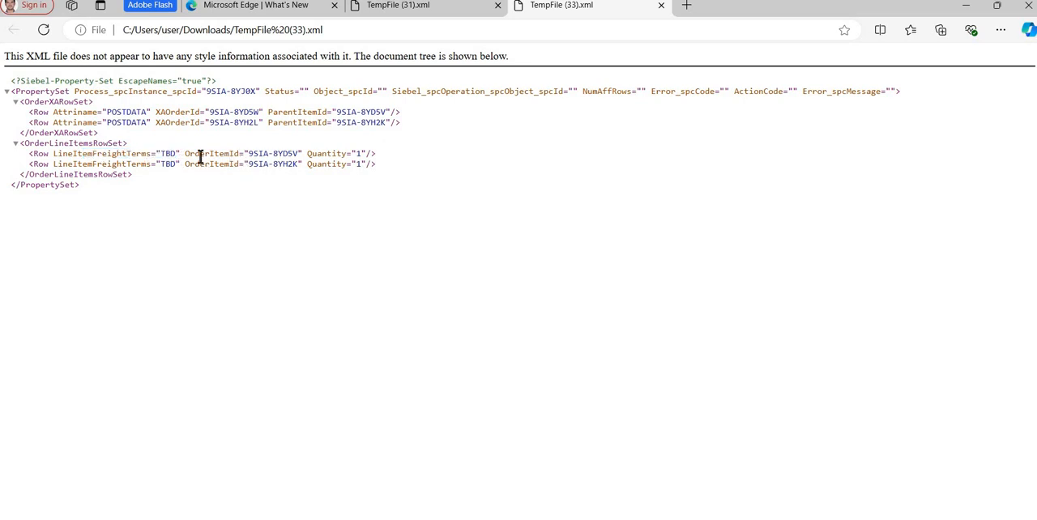
pyautogui.moveTo(188, 153); pyautogui.dragTo(248, 153)
pyautogui.moveTo(385, 151); pyautogui.dragTo(98, 155)
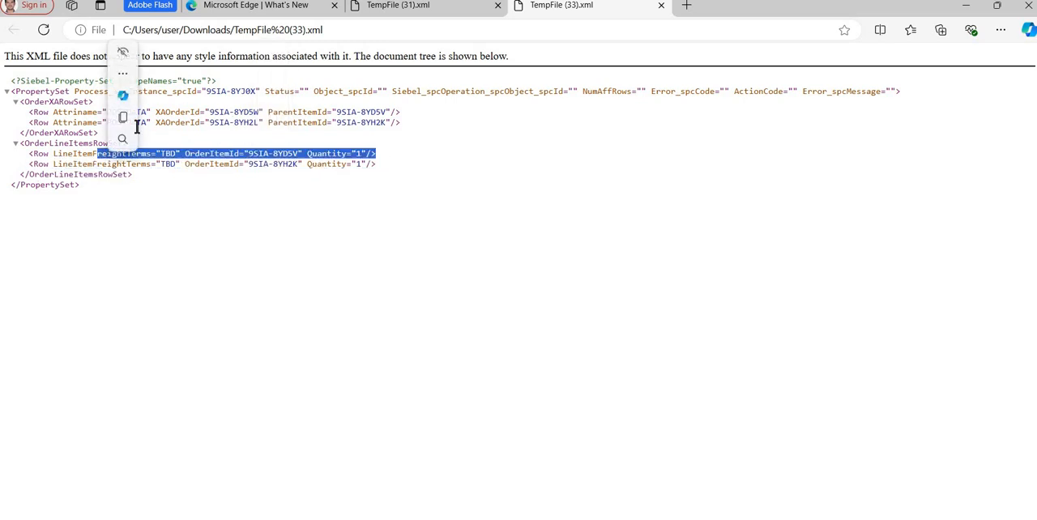
pyautogui.click(92, 132)
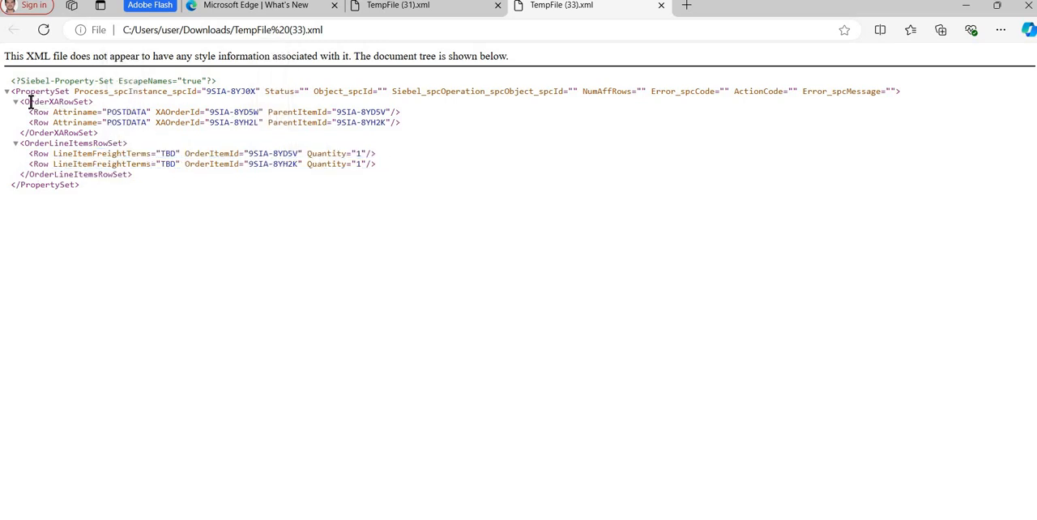
pyautogui.doubleClick(88, 101)
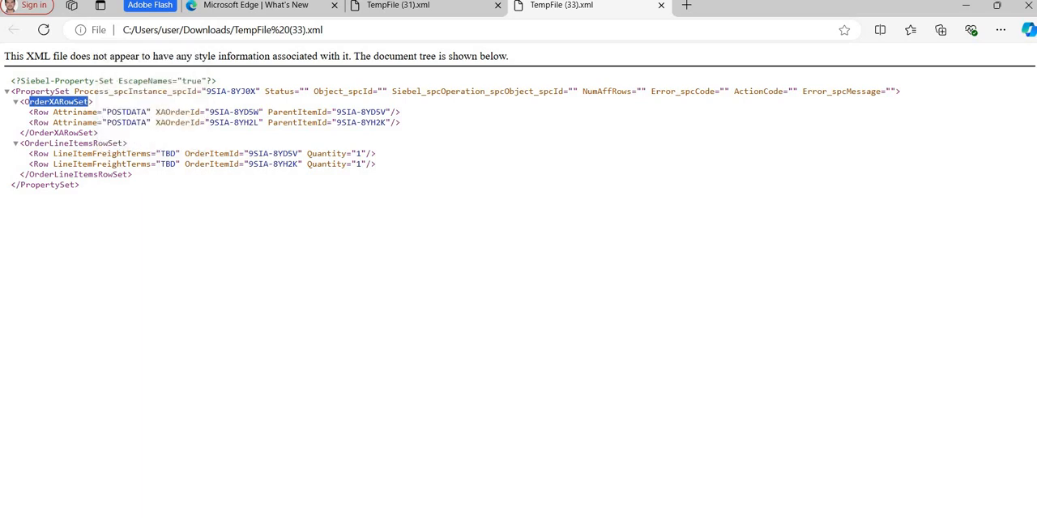
# Switch to Siebel in Chrome, show the sales order's line items and expand the PostpaidBundlePackage line.
pyautogui.click(374, 479)
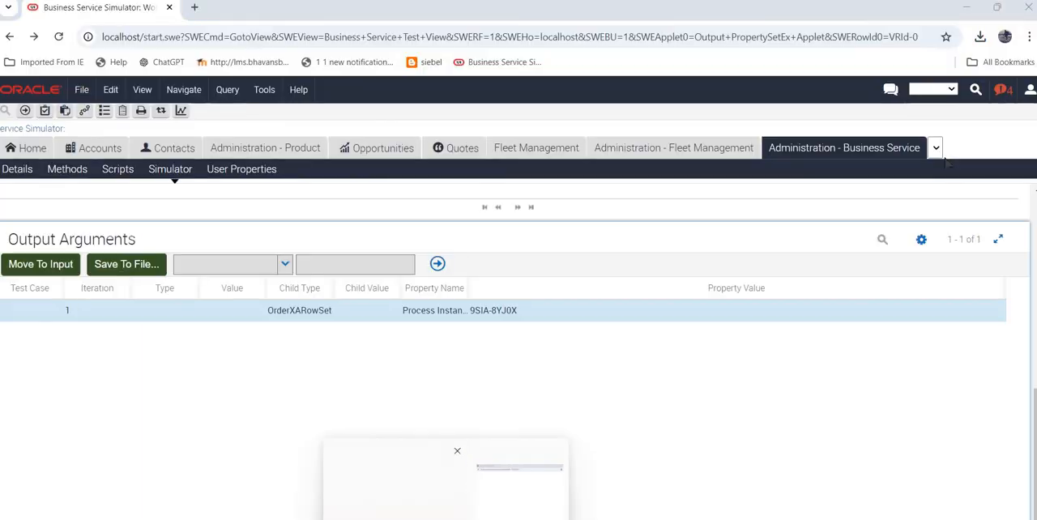
pyautogui.click(935, 148)
pyautogui.click(841, 168)
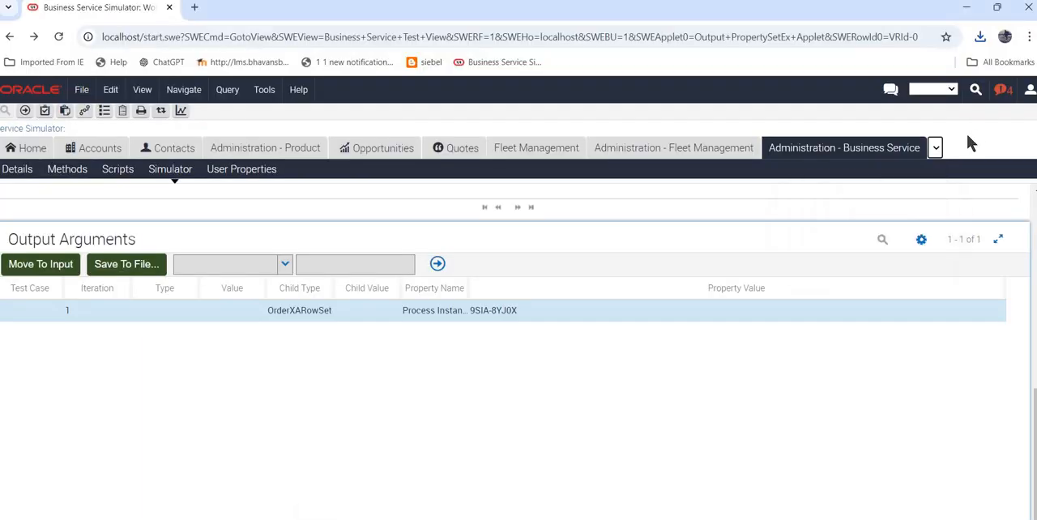
pyautogui.click(78, 417)
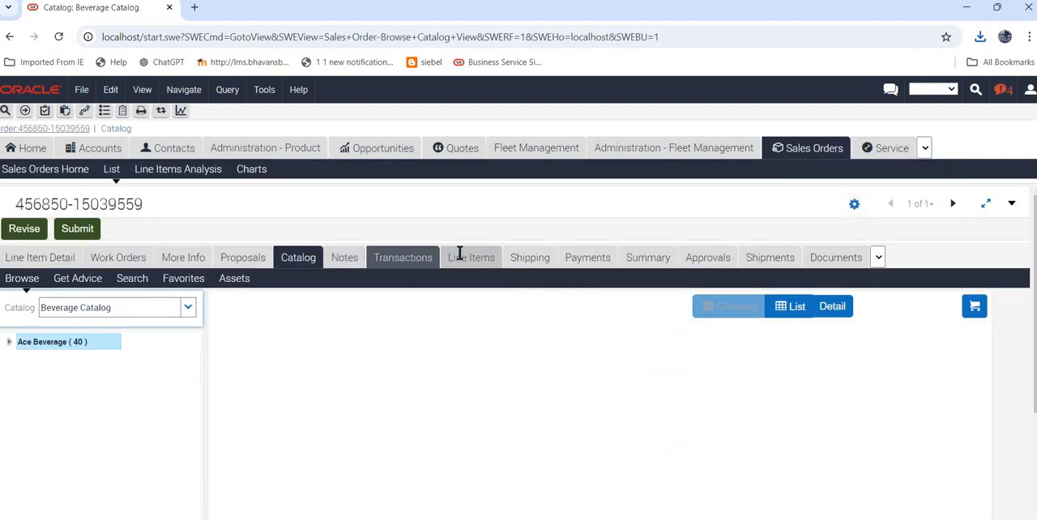
pyautogui.click(466, 257)
pyautogui.click(3, 296)
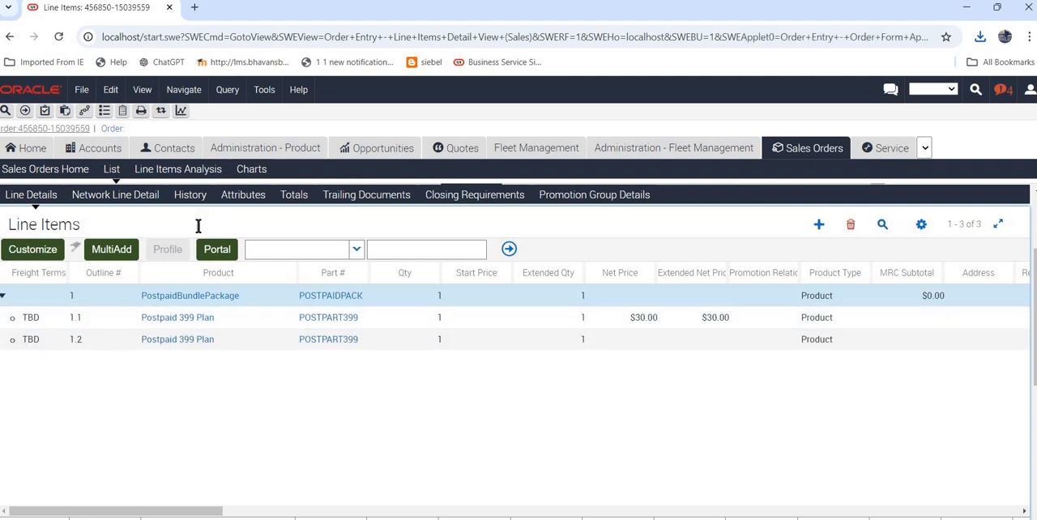
# Return to TempFile (33).xml in Edge and review the freight terms and OrderItemId of the first line item row.
pyautogui.hotkey('alt', 'Tab')
pyautogui.hotkey('alt', 'Tab')
pyautogui.hotkey('alt', 'Tab')
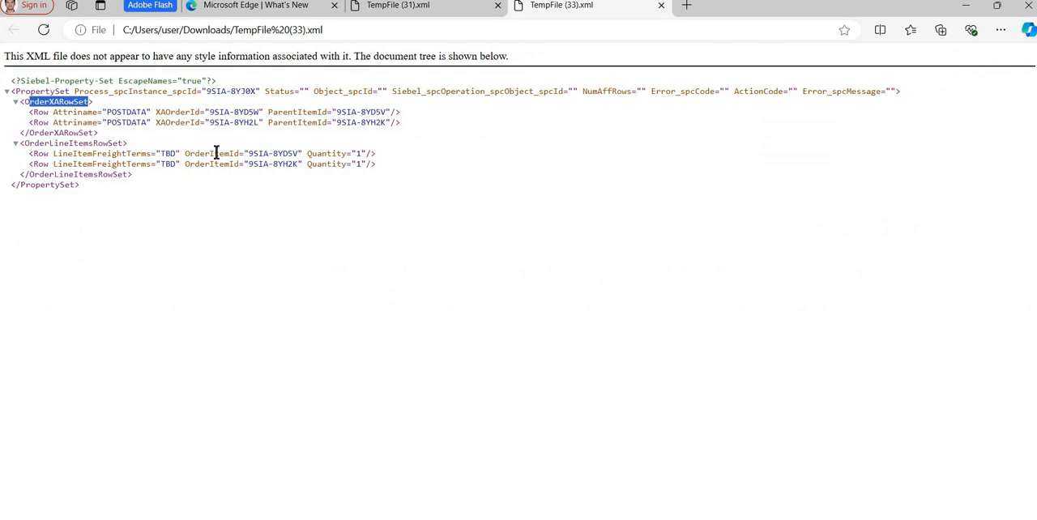
pyautogui.moveTo(216, 153); pyautogui.dragTo(156, 153)
pyautogui.moveTo(302, 153); pyautogui.dragTo(29, 153)
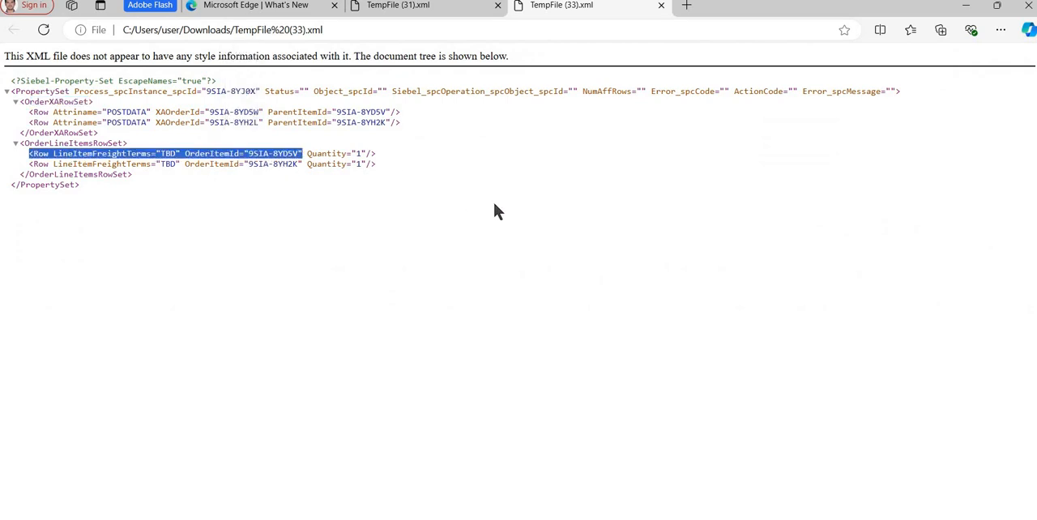
pyautogui.click(494, 202)
# Compare the output with the Freight Terms and Extended Qty of line item 1.1 in the Siebel sales order.
pyautogui.hotkey('alt', 'Tab')
pyautogui.click(446, 317)
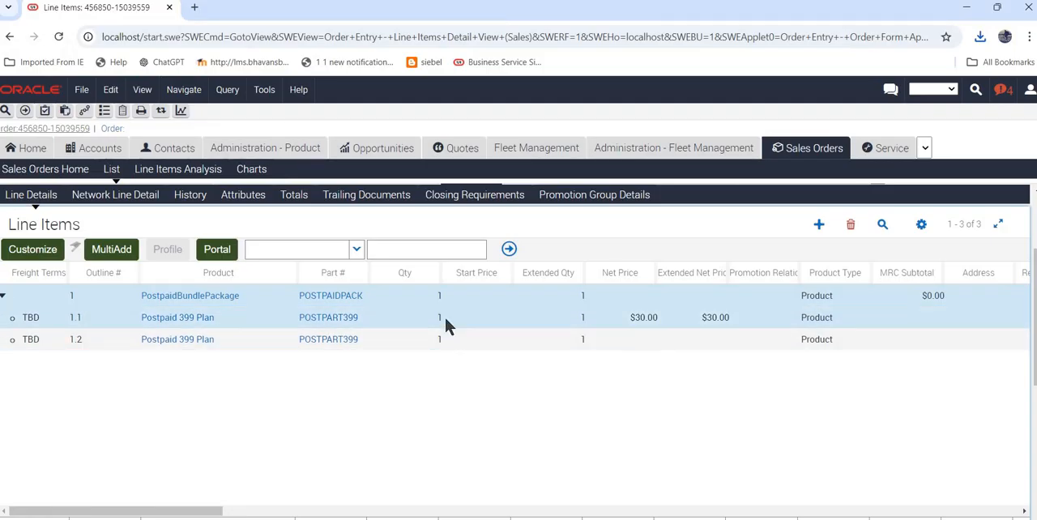
pyautogui.click(42, 318)
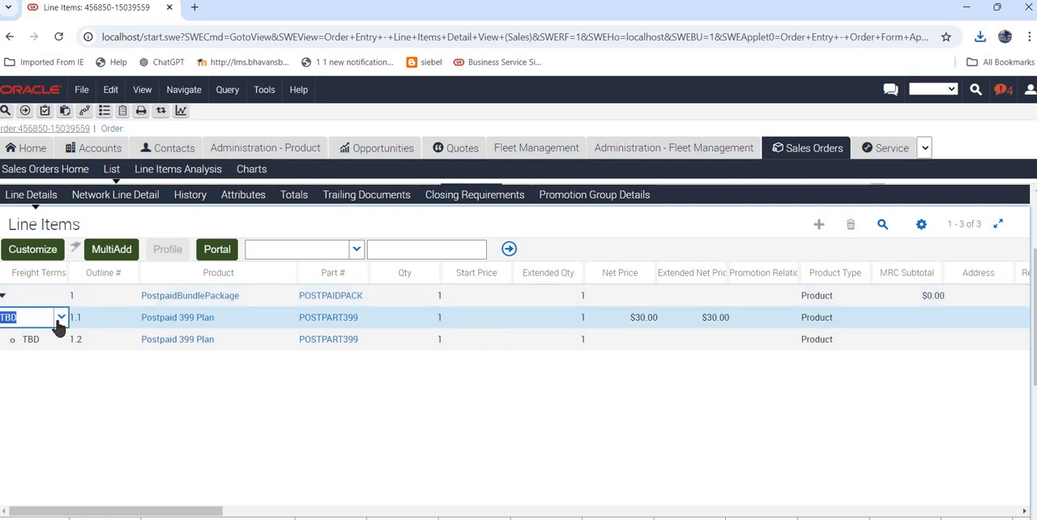
pyautogui.click(564, 315)
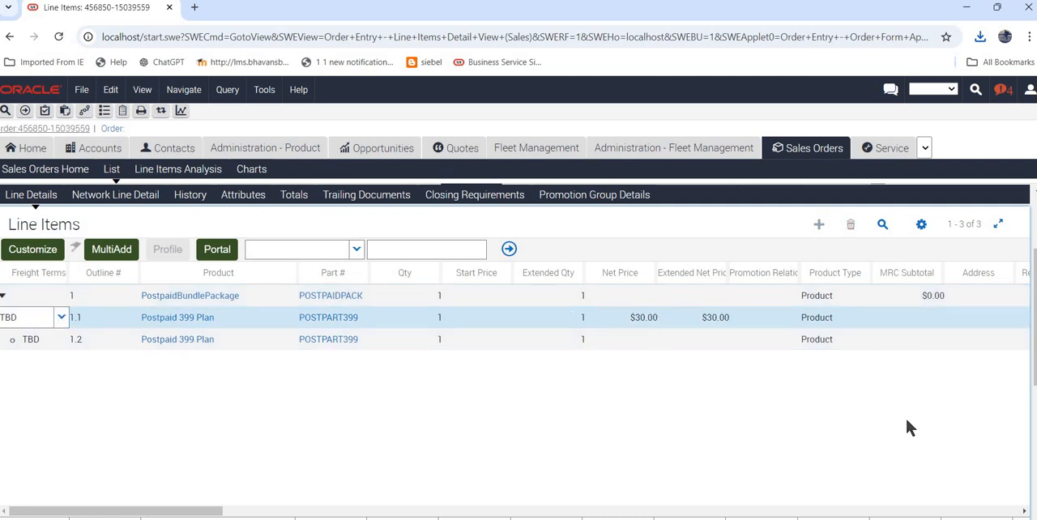
# Check the Revenue Type and Attributes of the Postpaid 399 Plan line items, and return to the output XML in Edge.
pyautogui.click(956, 511)
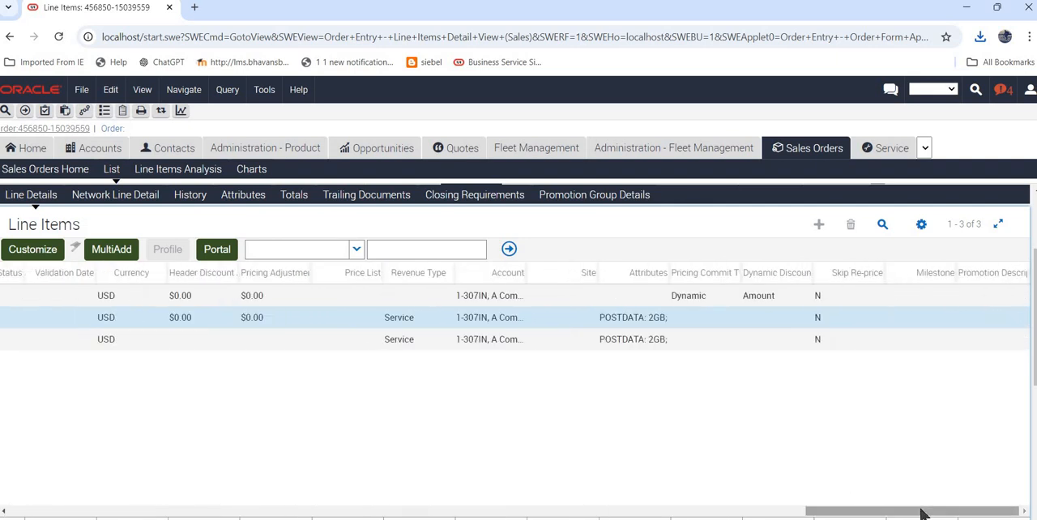
pyautogui.hscroll(-10, 587, 512)
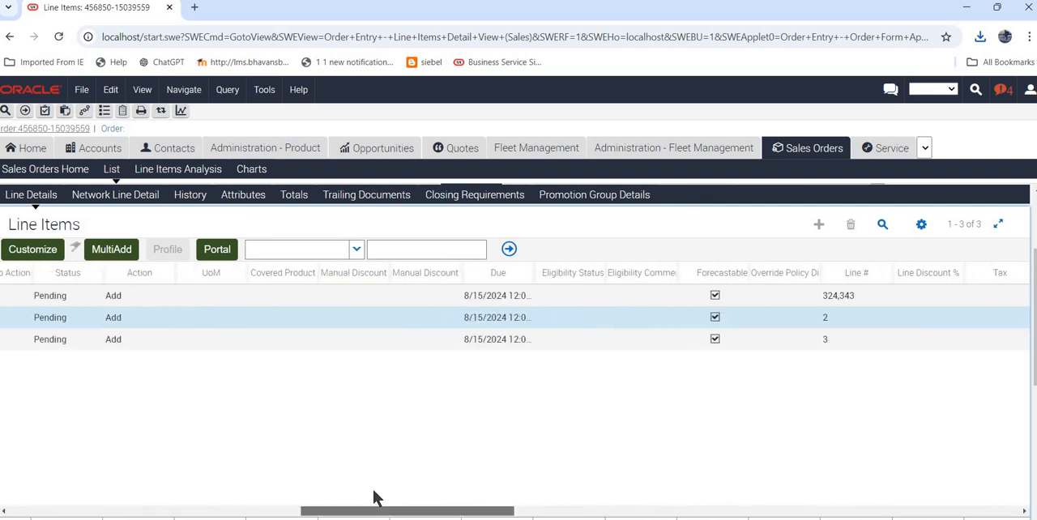
pyautogui.hscroll(10, 852, 478)
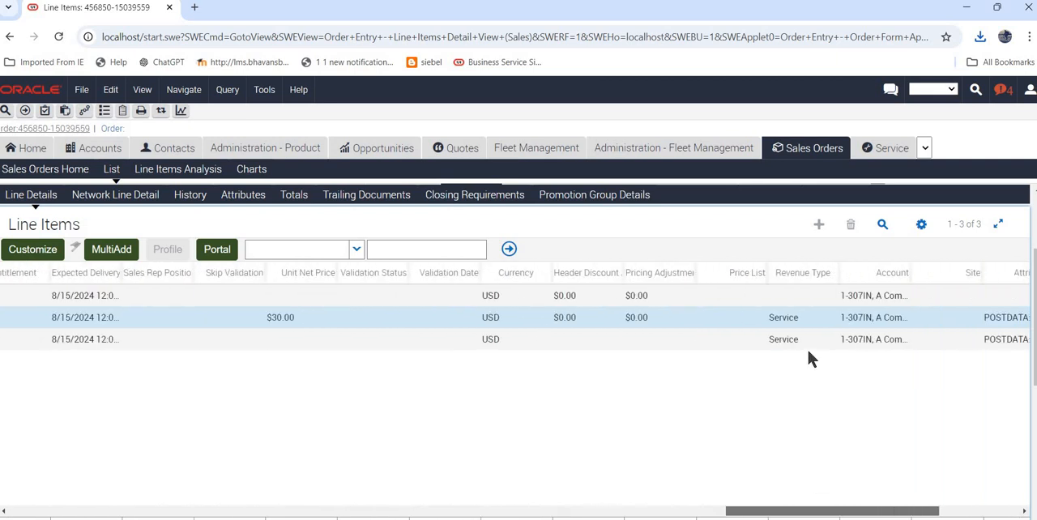
pyautogui.click(813, 316)
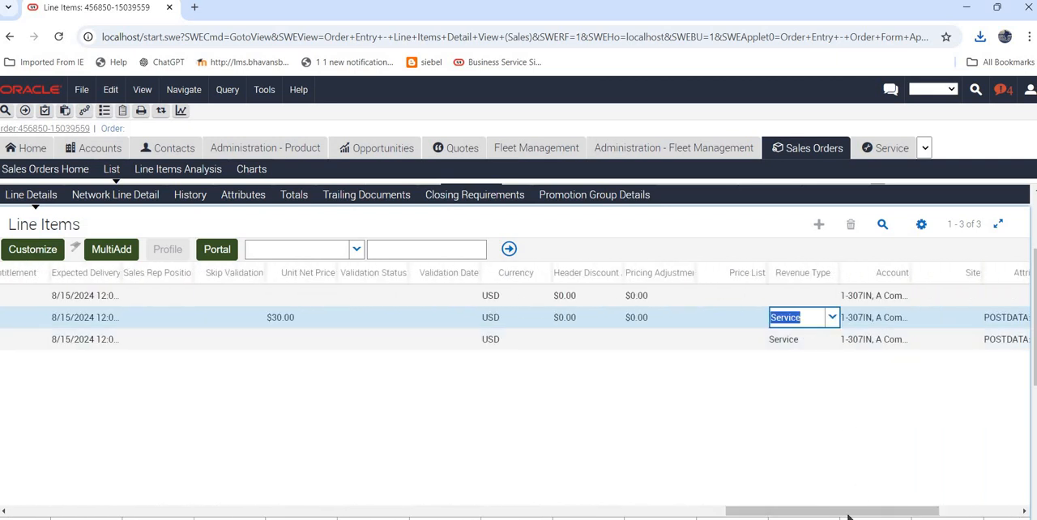
pyautogui.click(733, 381)
pyautogui.click(747, 341)
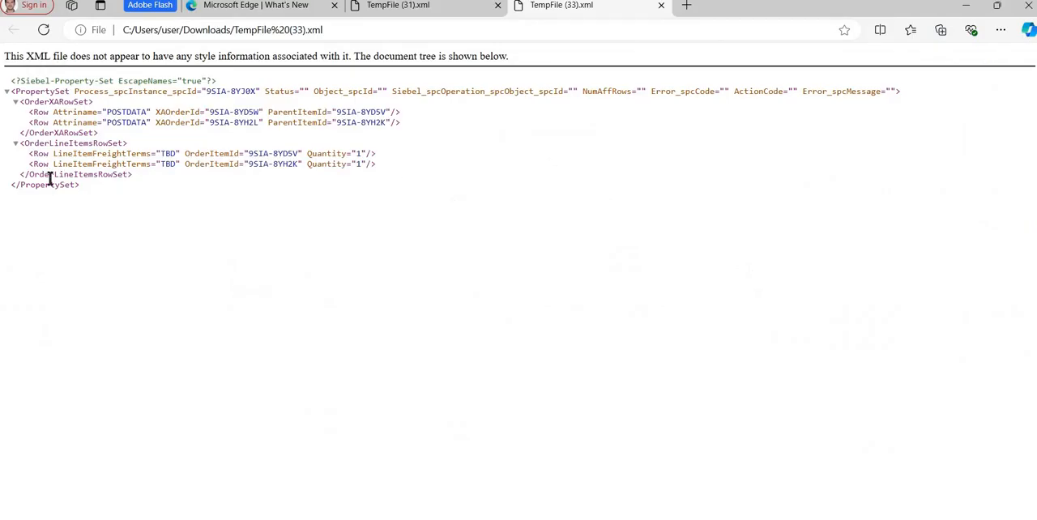
# Switch to Siebel in Chrome, show the attributes of Postpaid 399 Plan line item 1.2 and check its POSTDATA attribute.
pyautogui.moveTo(376, 166); pyautogui.dragTo(29, 156)
pyautogui.click(455, 222)
pyautogui.hotkey('alt', 'Tab')
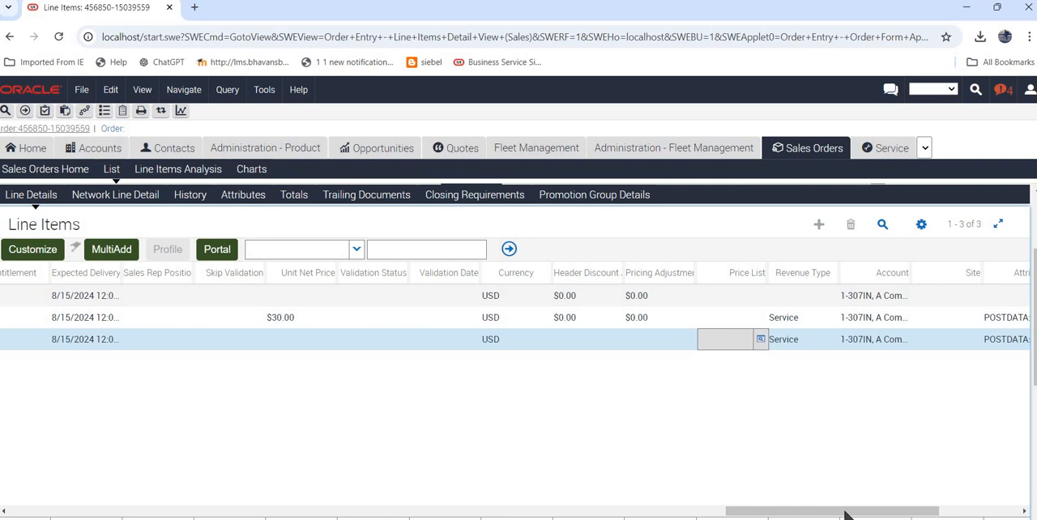
pyautogui.moveTo(845, 514); pyautogui.dragTo(127, 513)
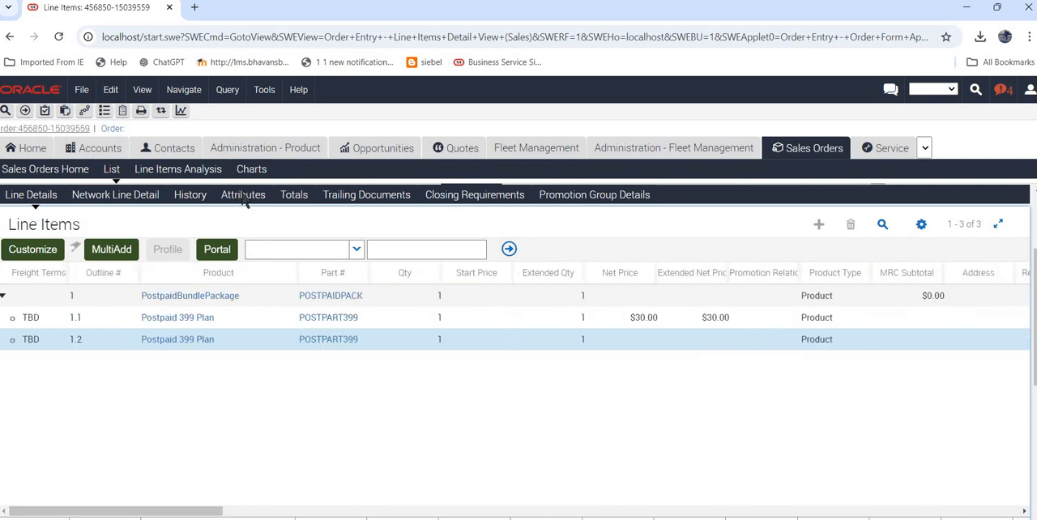
pyautogui.click(243, 197)
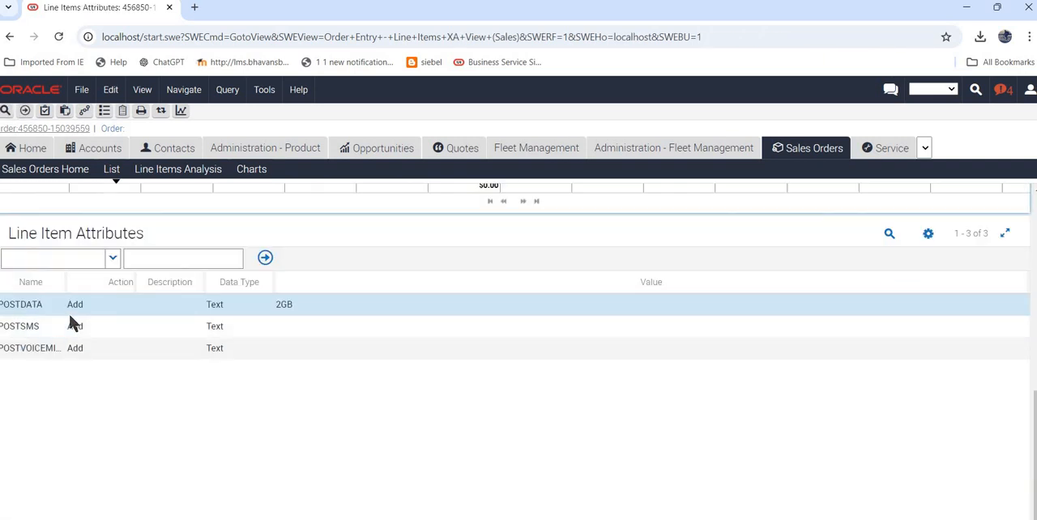
pyautogui.click(90, 311)
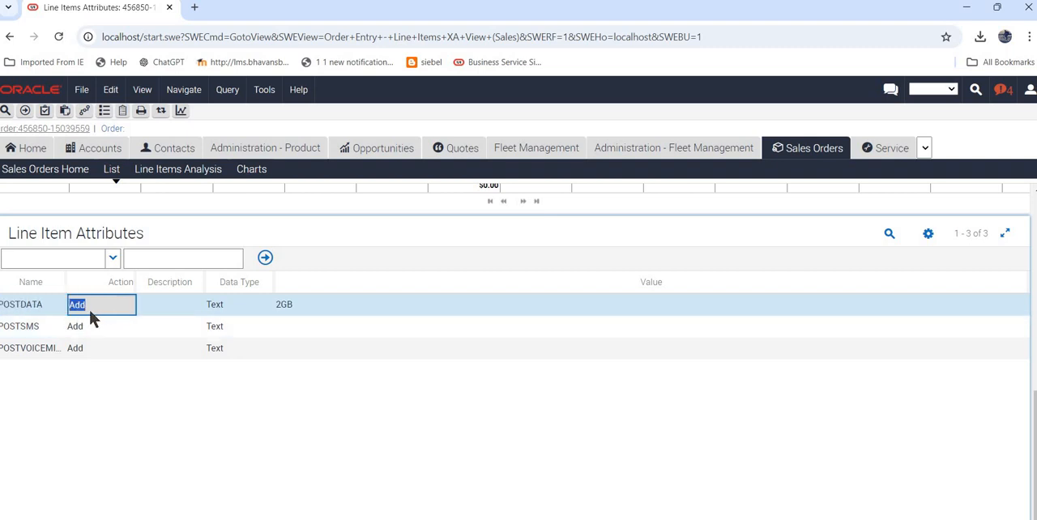
pyautogui.hotkey('shift', 'Tab')
# Return to TempFile (33).xml in Edge, compare the first POSTDATA row's ParentItemId with the first line item's OrderItemId, and review the whole PropertySet.
pyautogui.hotkey('alt', 'Tab')
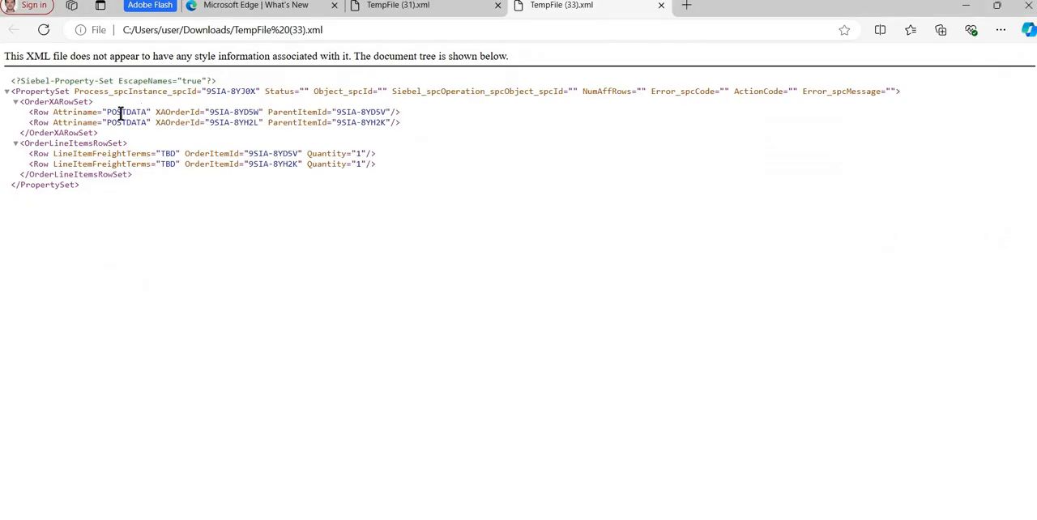
pyautogui.moveTo(169, 112); pyautogui.dragTo(252, 109)
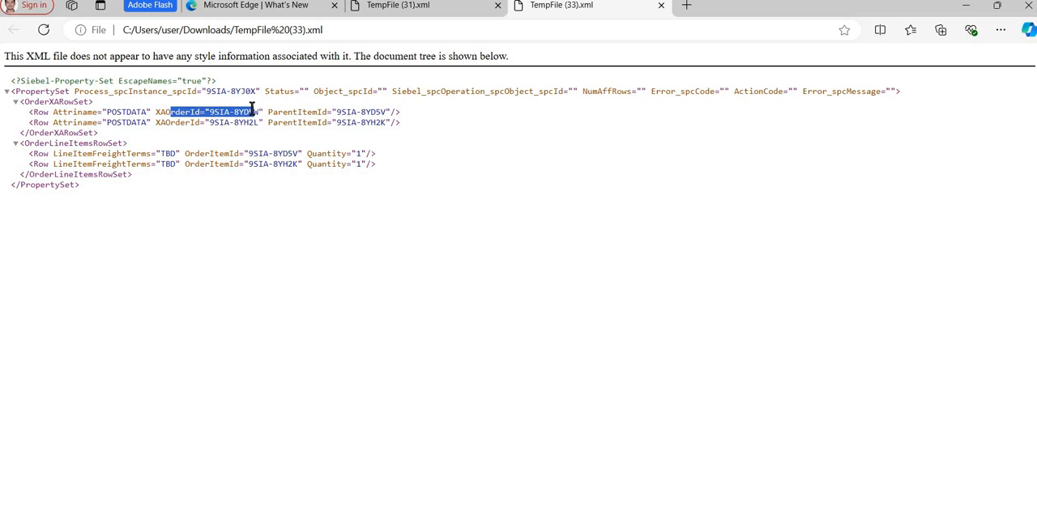
pyautogui.click(388, 110)
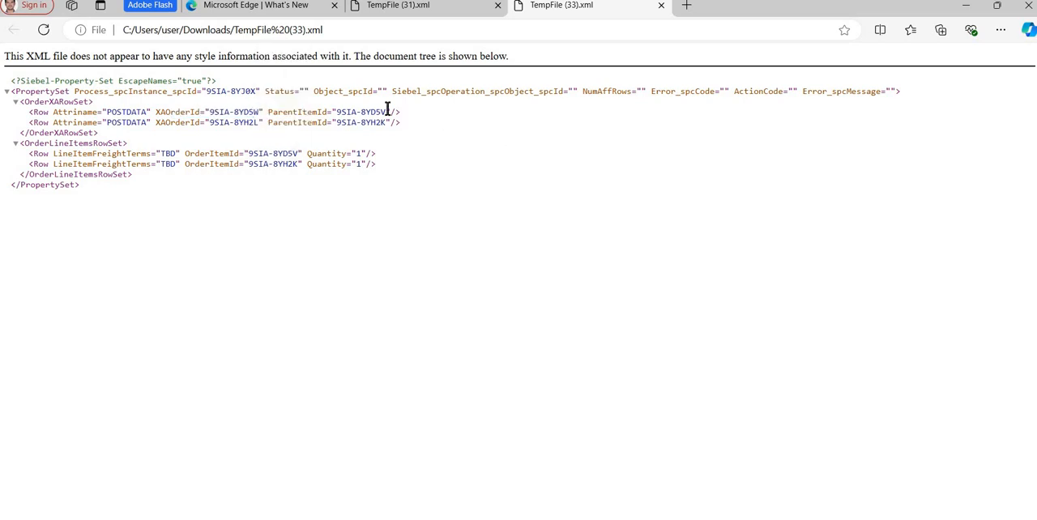
pyautogui.doubleClick(389, 112)
pyautogui.doubleClick(358, 112)
pyautogui.click(389, 110)
pyautogui.moveTo(307, 111); pyautogui.dragTo(389, 112)
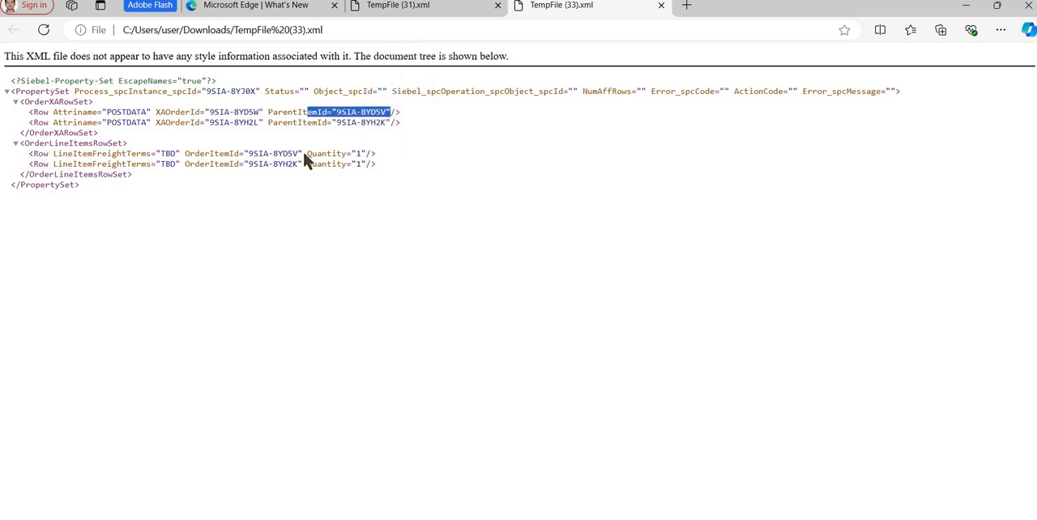
pyautogui.moveTo(298, 153); pyautogui.dragTo(29, 153)
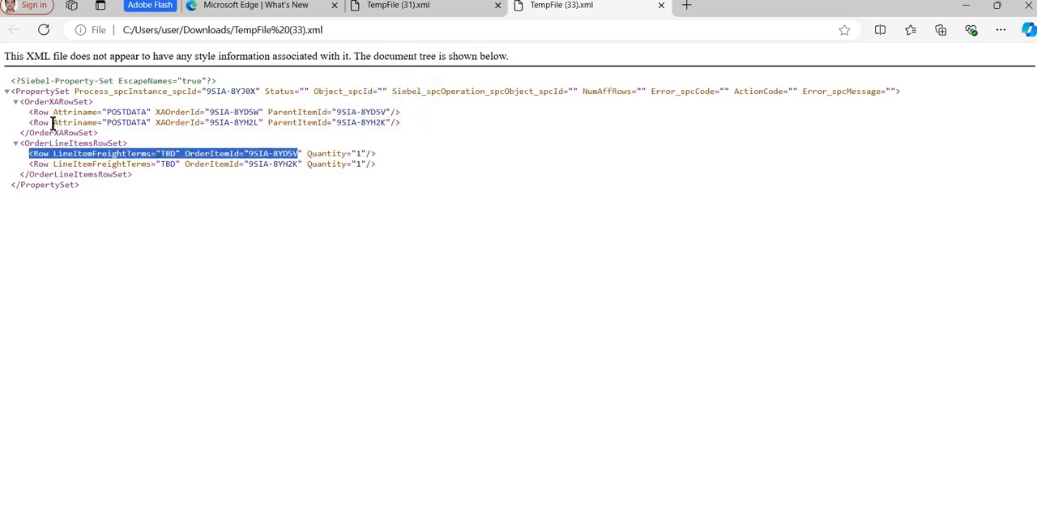
pyautogui.click(35, 92)
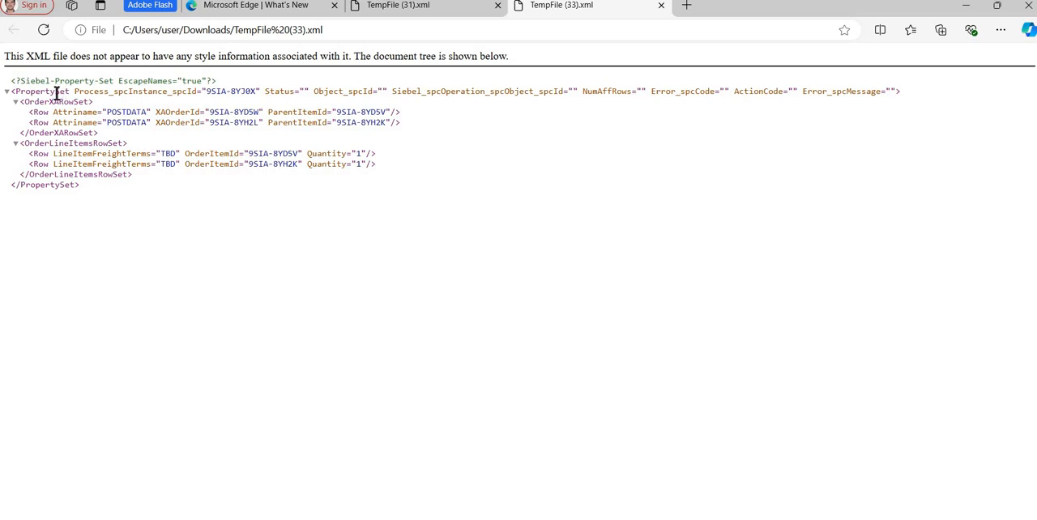
pyautogui.moveTo(16, 92); pyautogui.dragTo(146, 192)
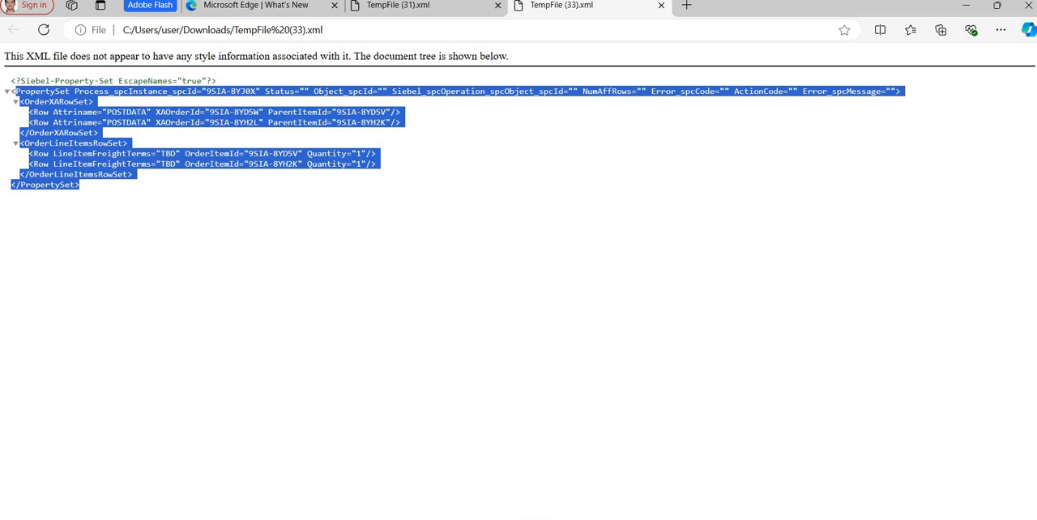
# Switch to the RowsetTransaferQuery workflow in Siebel Tools and review the output and input arguments of Simple Look-Up Transform.
pyautogui.click(637, 498)
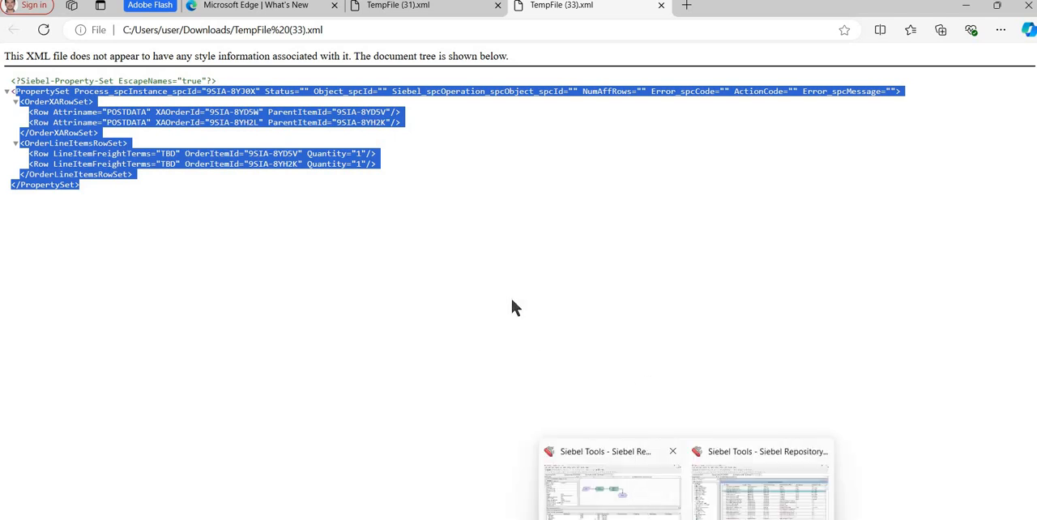
pyautogui.click(433, 192)
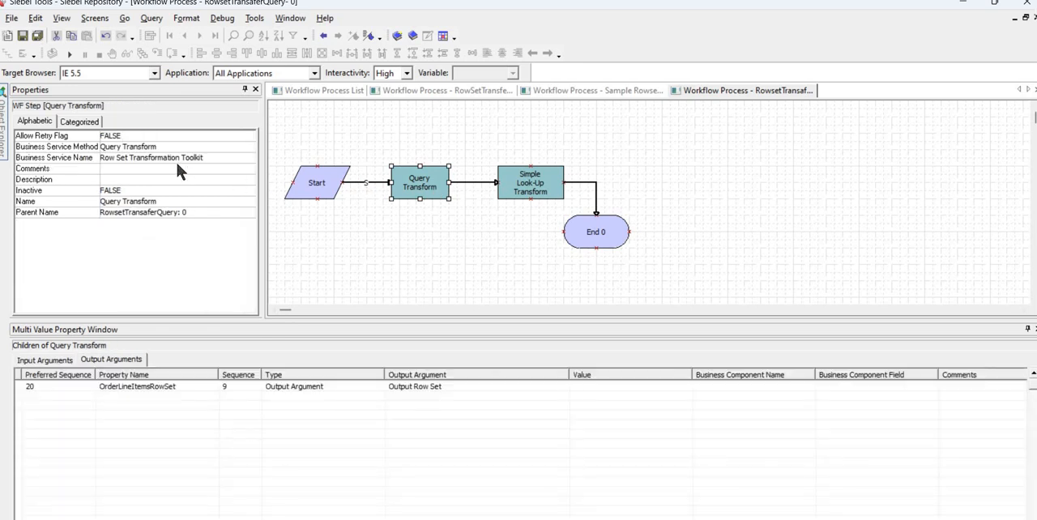
pyautogui.click(523, 189)
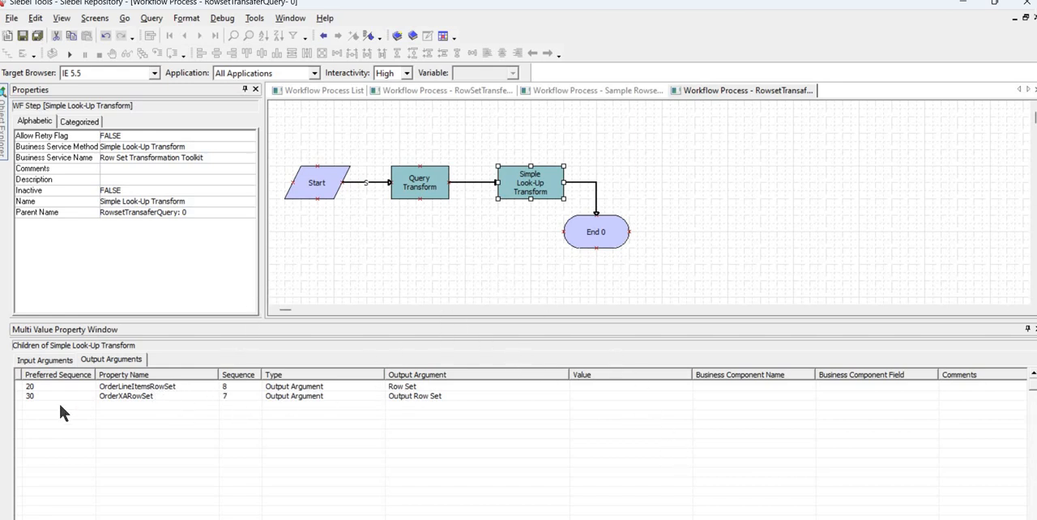
pyautogui.click(48, 360)
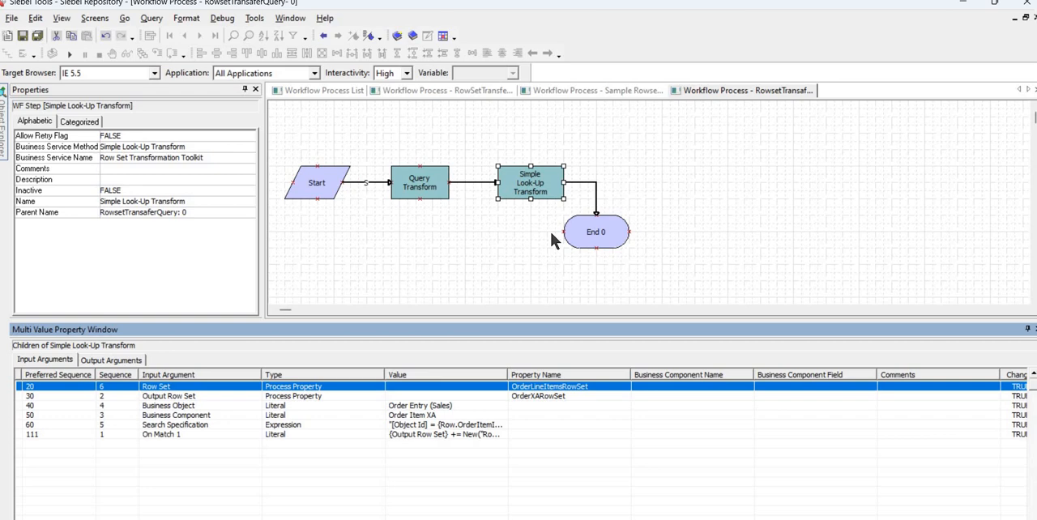
# Switch to the RSTT Frameworks presentation in PowerPoint and look through the slides preceding RSTT Methods.
pyautogui.hotkey('alt', 'Tab')
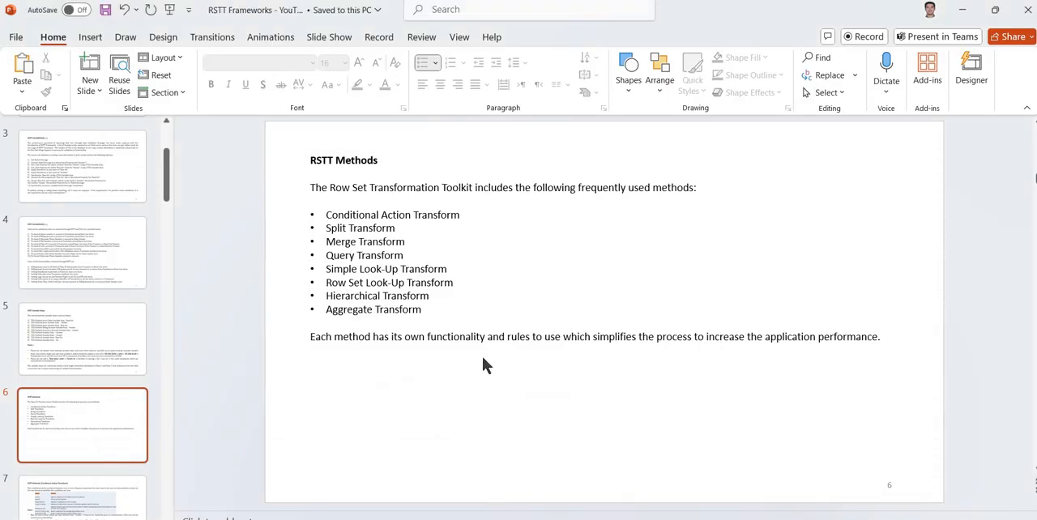
pyautogui.scroll(3, 128, 419)
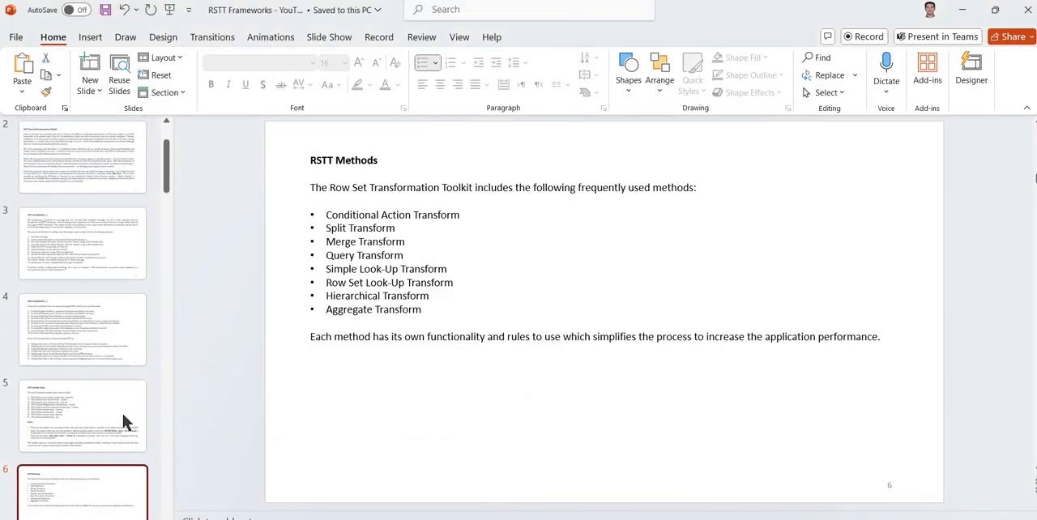